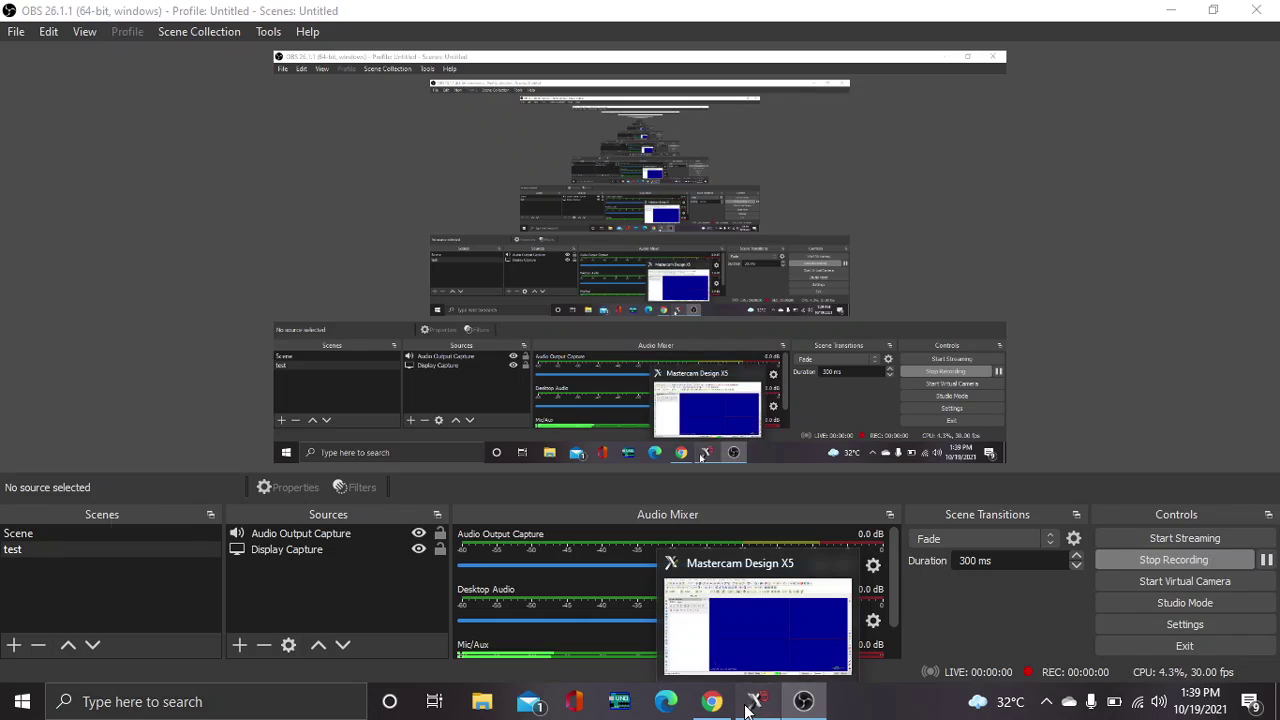
# - Bring the Mastercam Design X5 window in front of OBS Studio
pyautogui.click(748, 703)
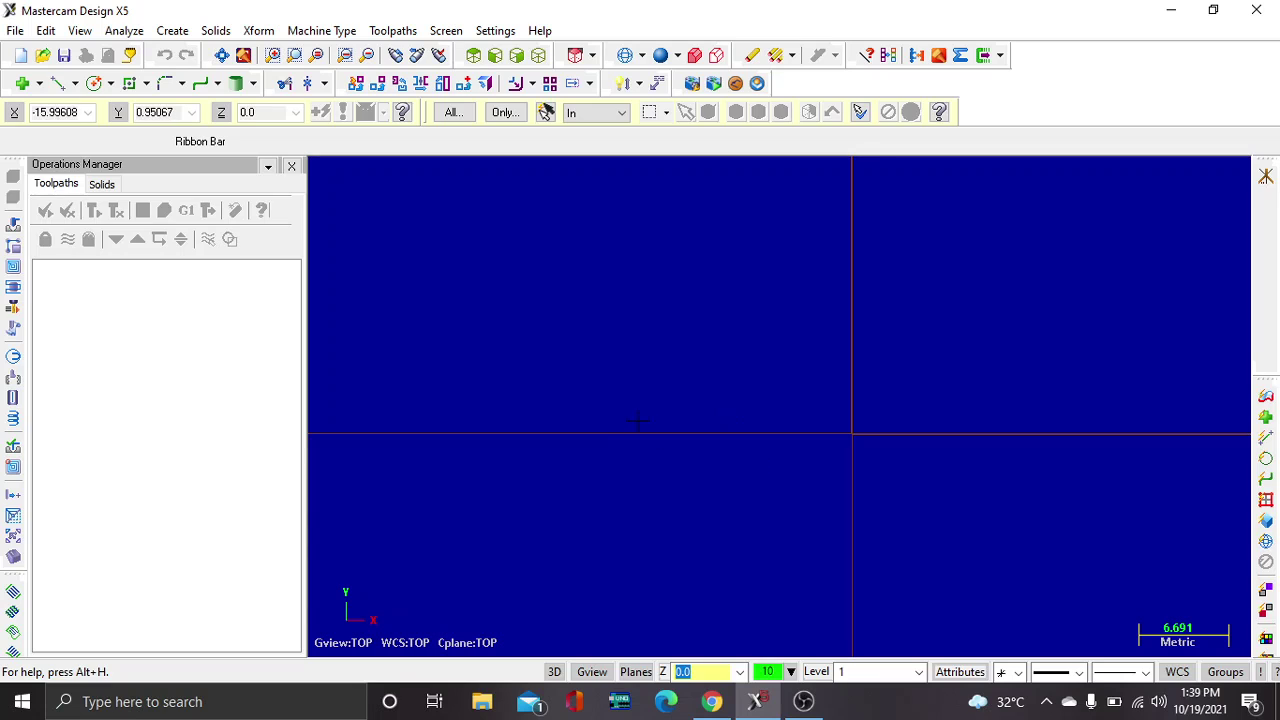
# - Start opening an existing file, filtering the list to Parasolid files
pyautogui.scroll(-1, 636, 420)
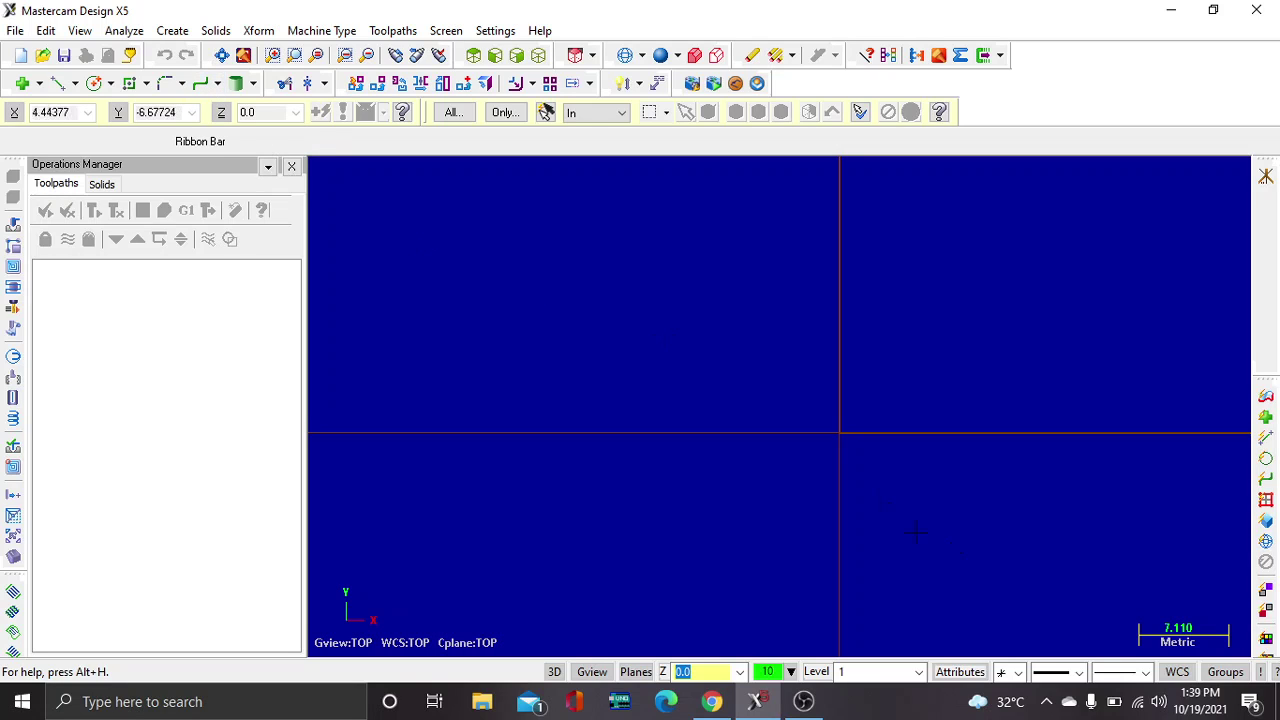
pyautogui.scroll(-1, 710, 458)
pyautogui.scroll(3, 763, 457)
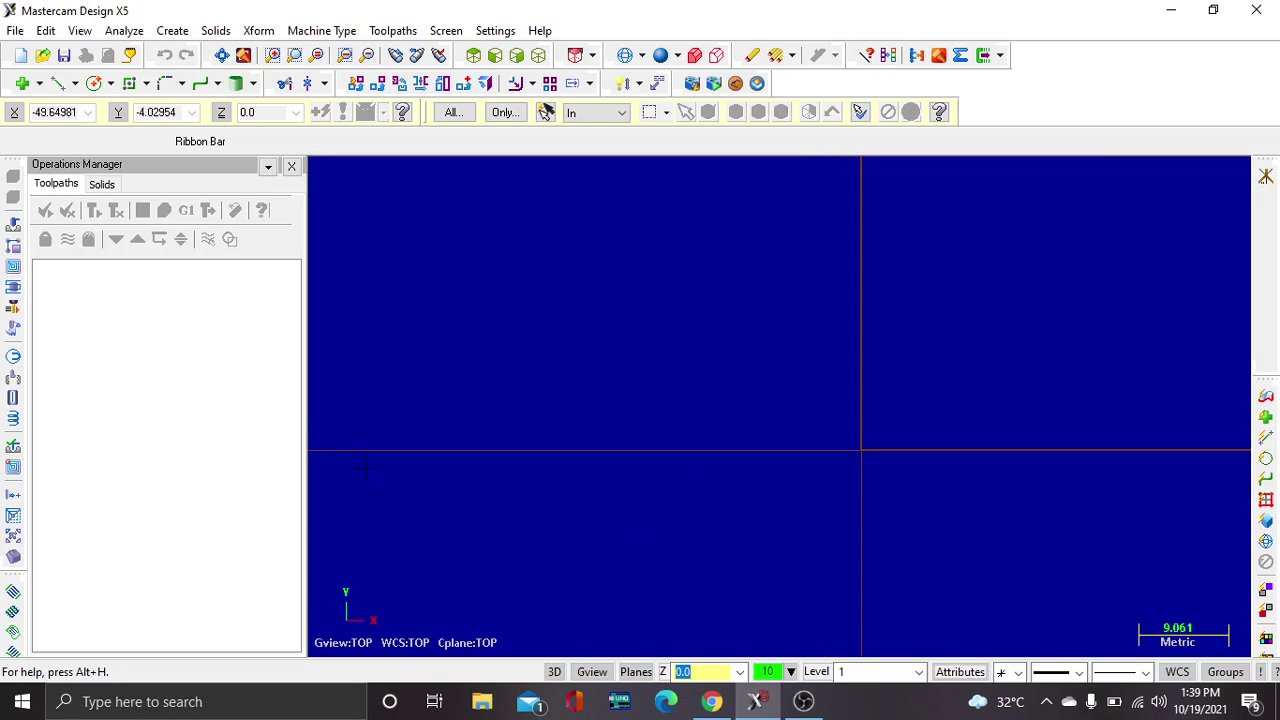
pyautogui.scroll(-4, 780, 460)
pyautogui.scroll(-1, 517, 309)
pyautogui.scroll(-1, 517, 309)
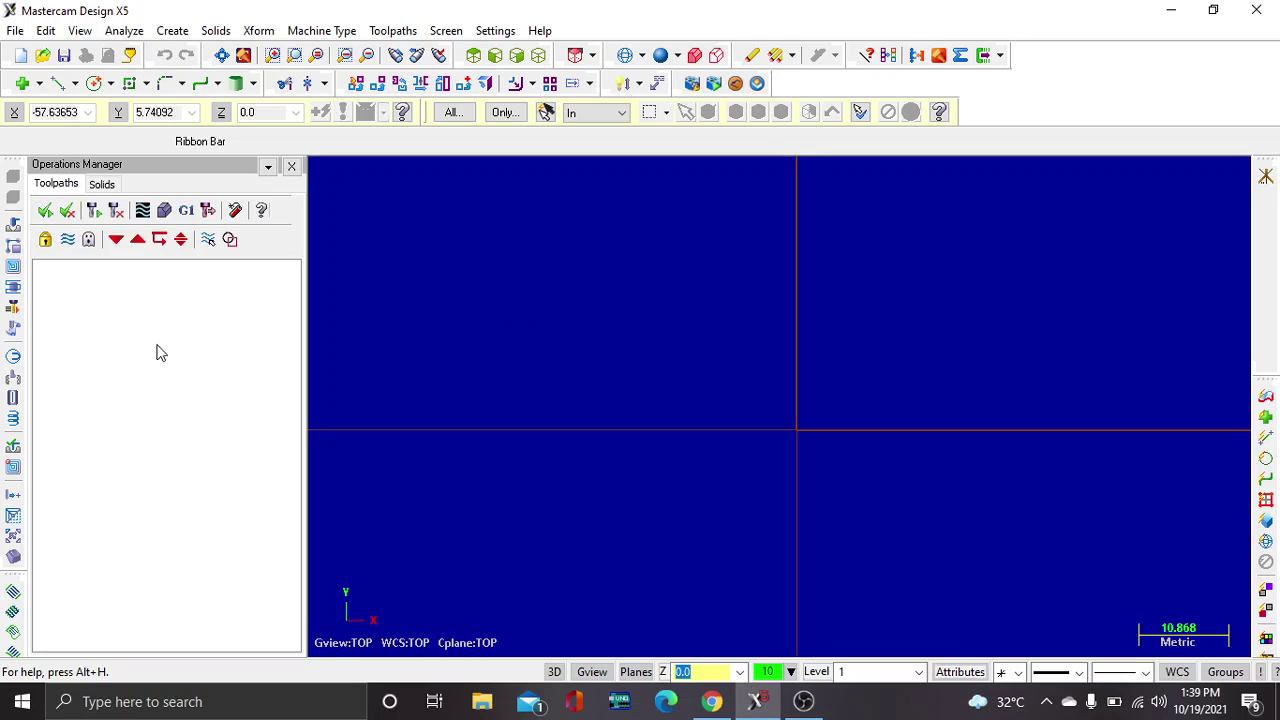
pyautogui.click(15, 32)
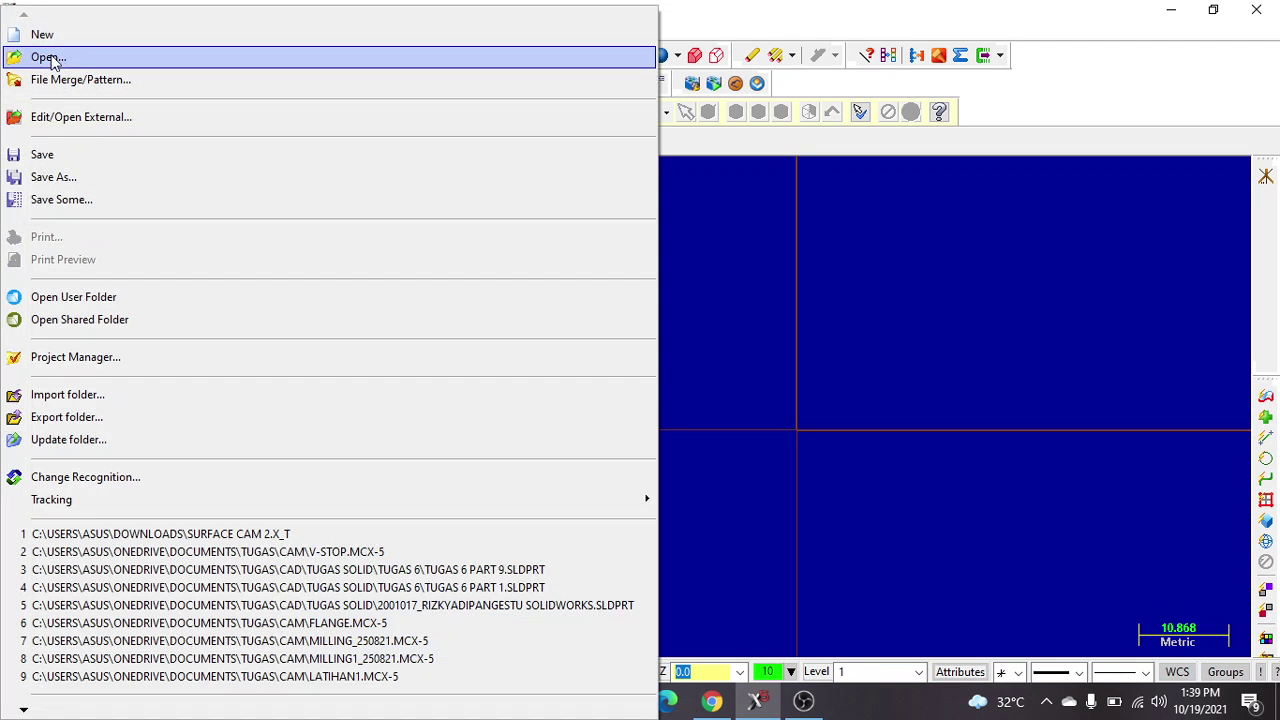
pyautogui.click(69, 59)
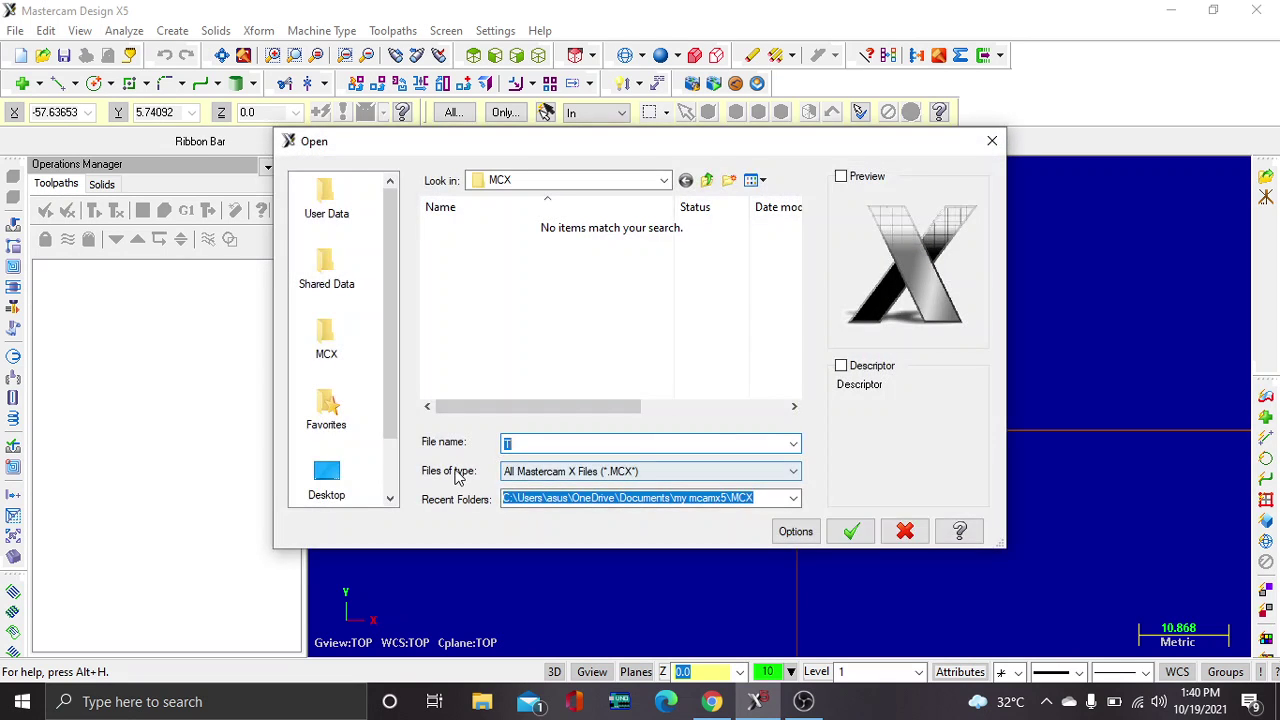
pyautogui.click(605, 478)
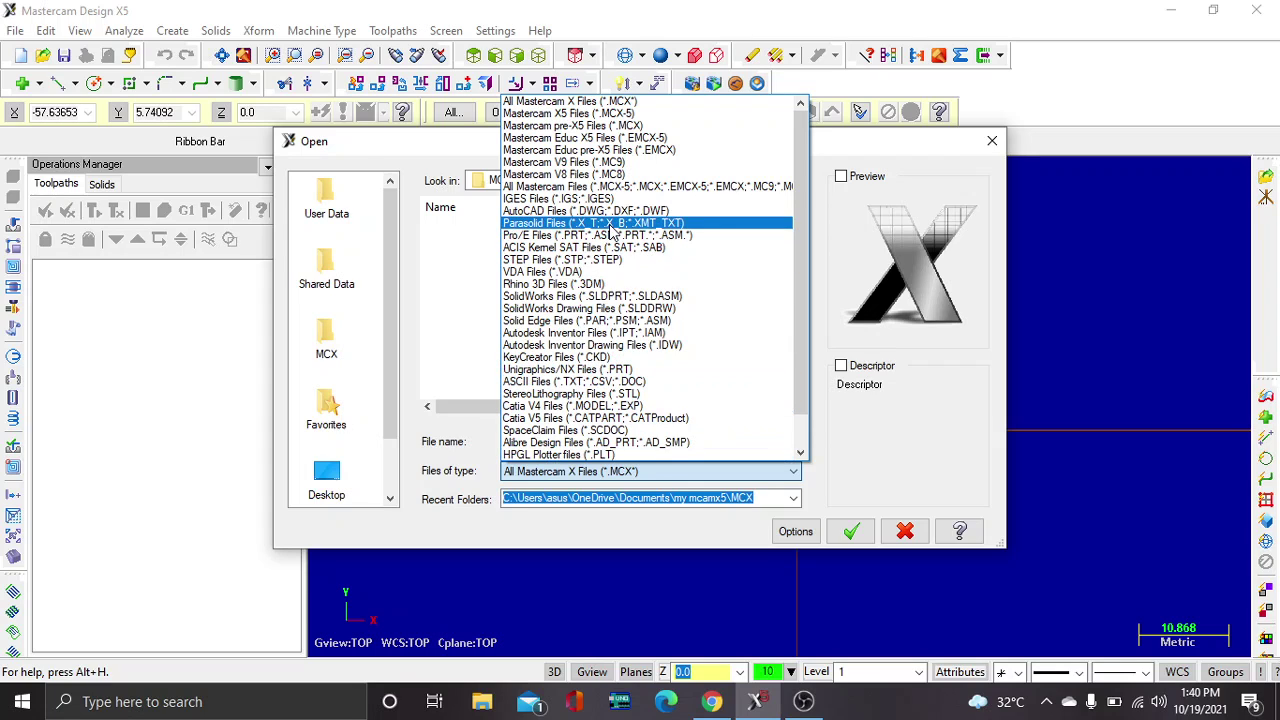
pyautogui.click(612, 226)
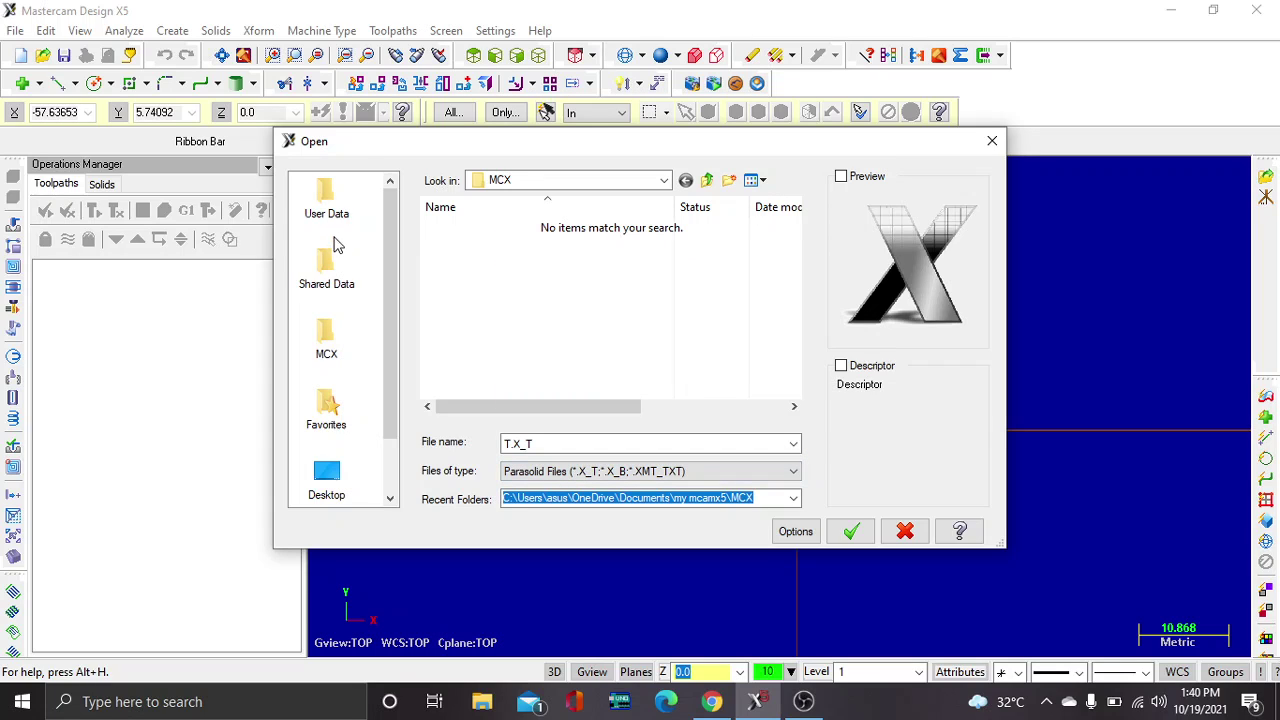
# - Open Surface cam 2.x_t from This PC > Downloads
pyautogui.click(320, 492)
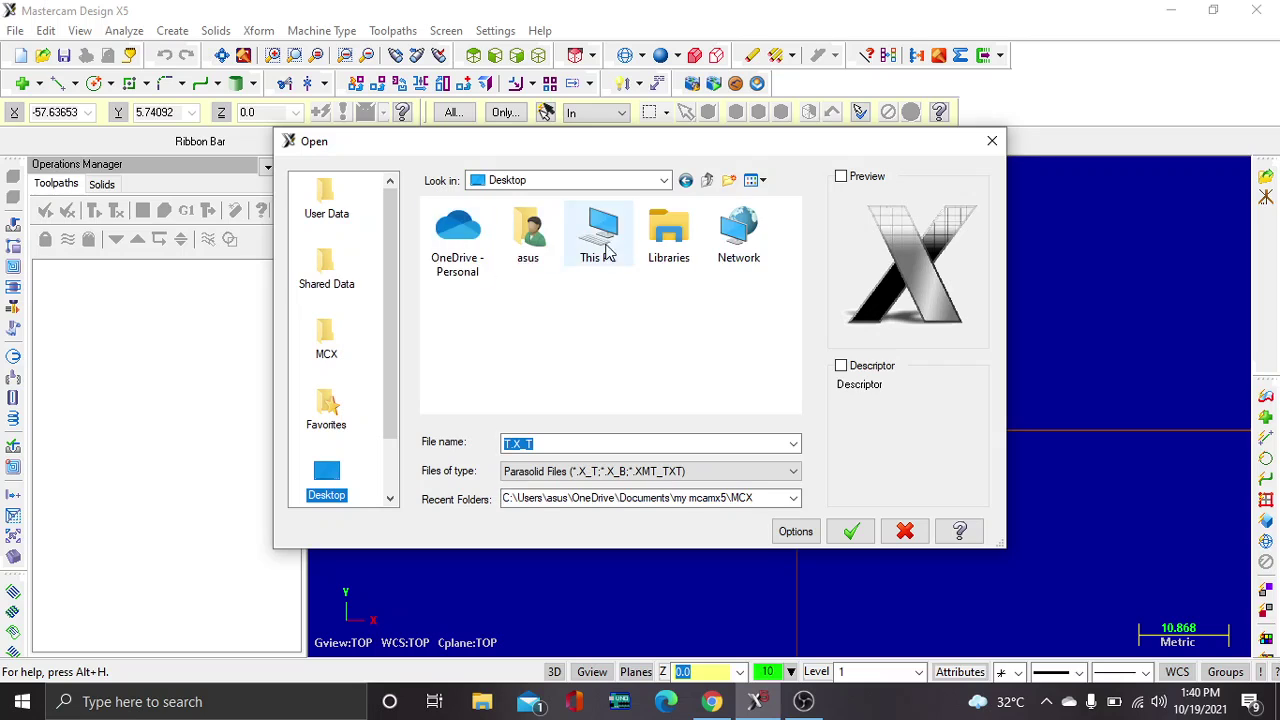
pyautogui.doubleClick(498, 265)
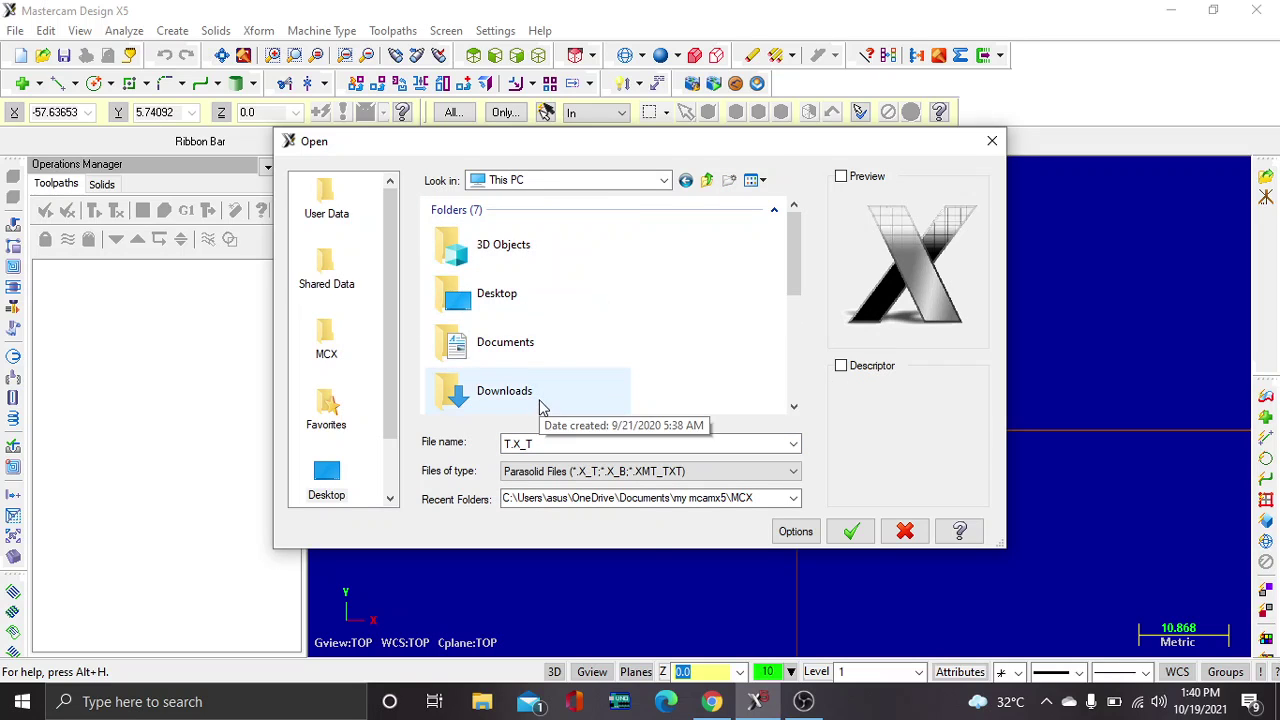
pyautogui.doubleClick(533, 395)
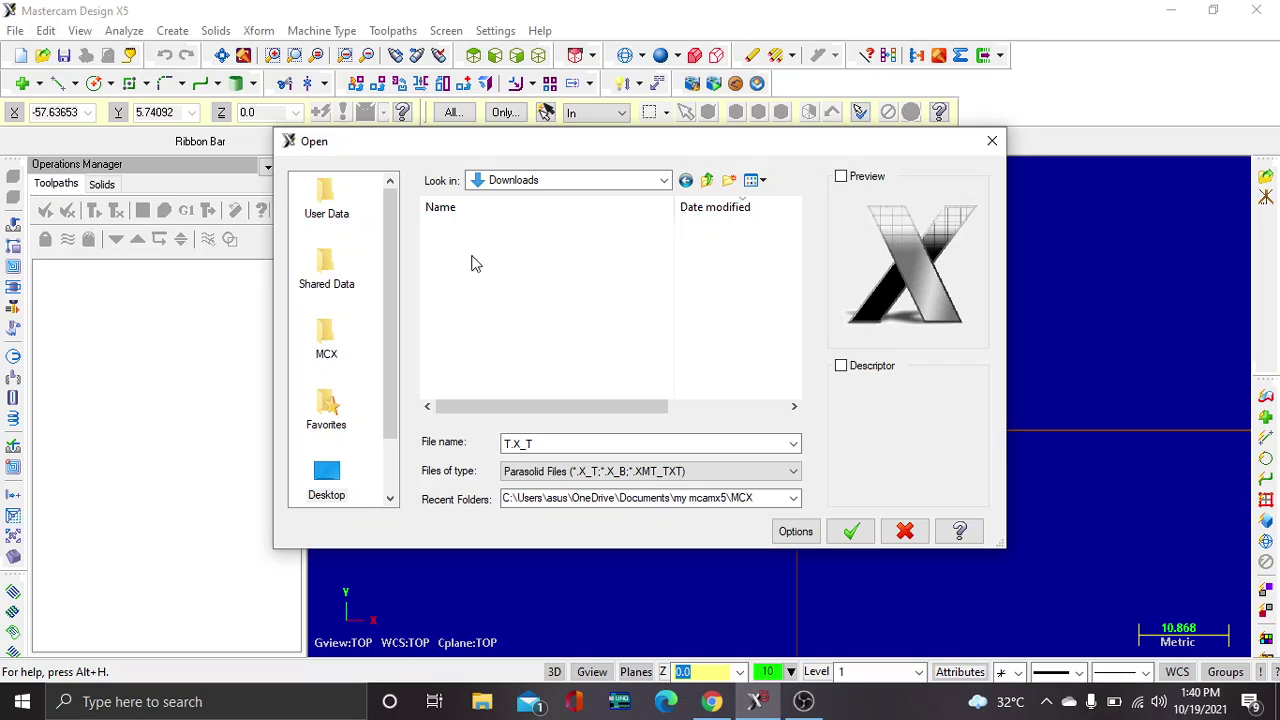
pyautogui.click(516, 248)
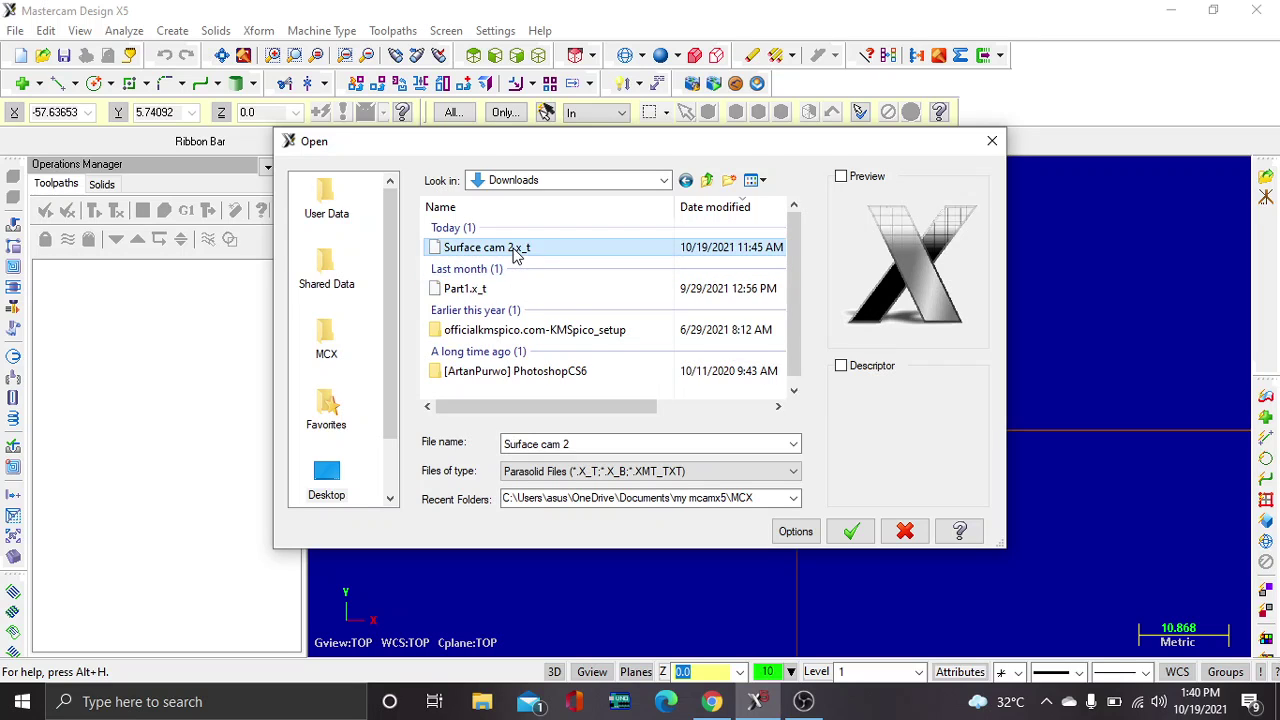
pyautogui.click(848, 534)
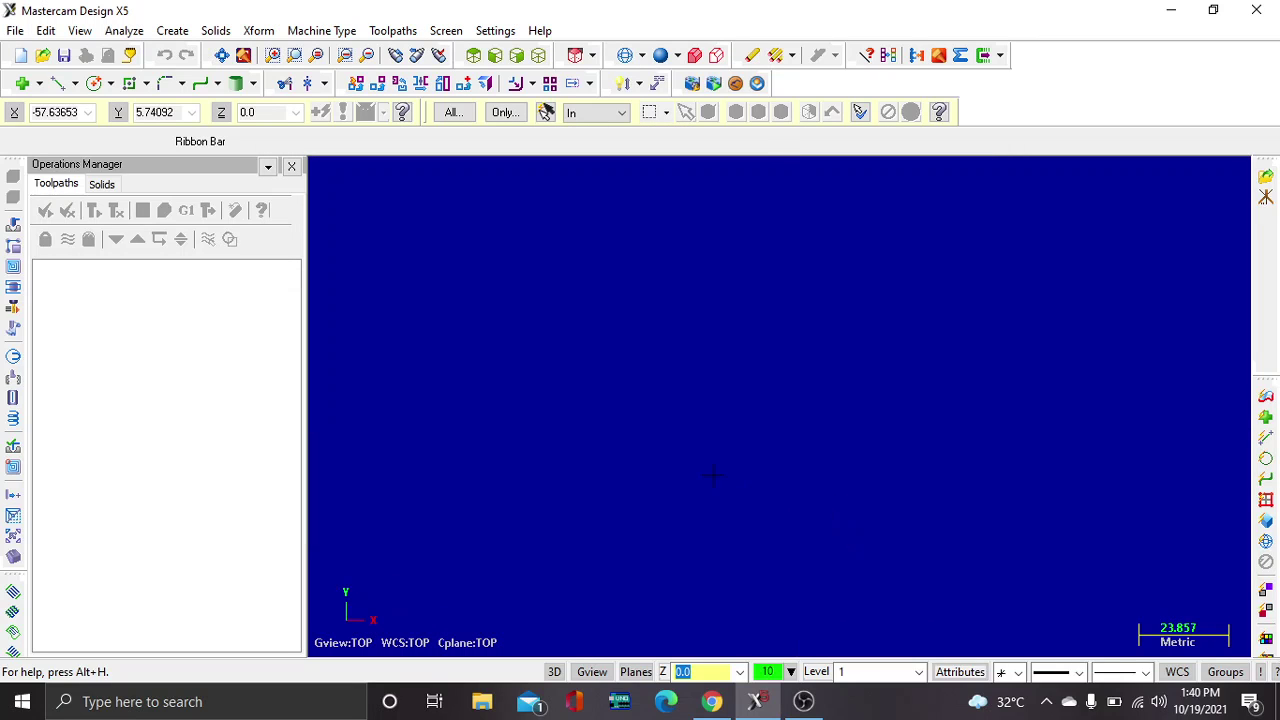
# - Zoom to the Surface cam 2 part, window-select all its geometry, and open Xform
pyautogui.scroll(-1, 665, 488)
pyautogui.scroll(-1, 656, 493)
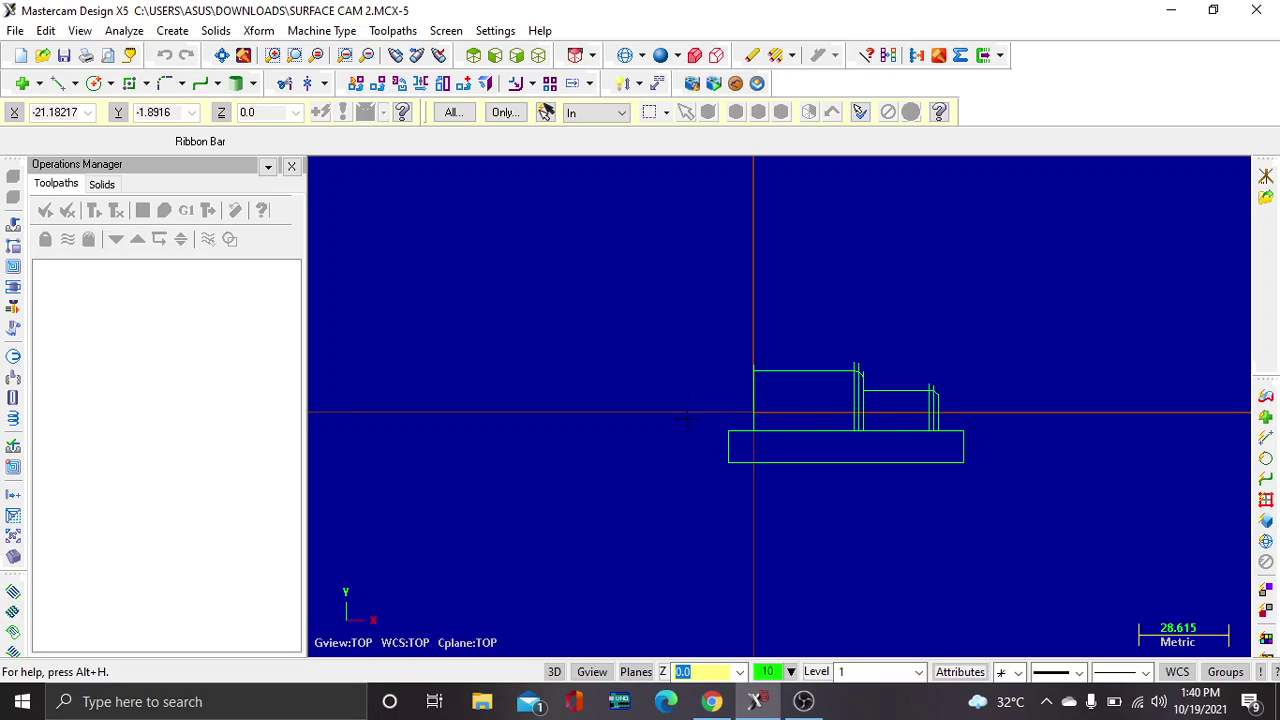
pyautogui.scroll(-1, 720, 400)
pyautogui.scroll(2, 650, 392)
pyautogui.scroll(-1, 588, 385)
pyautogui.scroll(1, 560, 370)
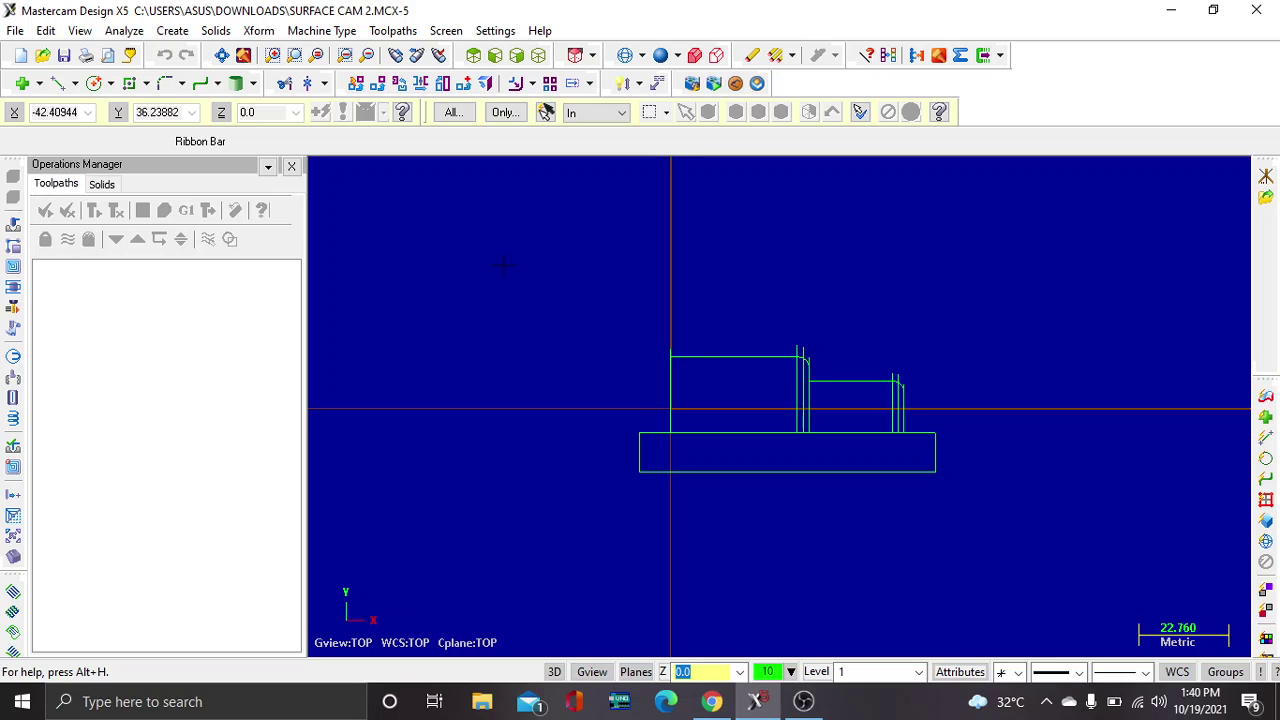
pyautogui.moveTo(502, 264); pyautogui.dragTo(1038, 546)
pyautogui.click(259, 33)
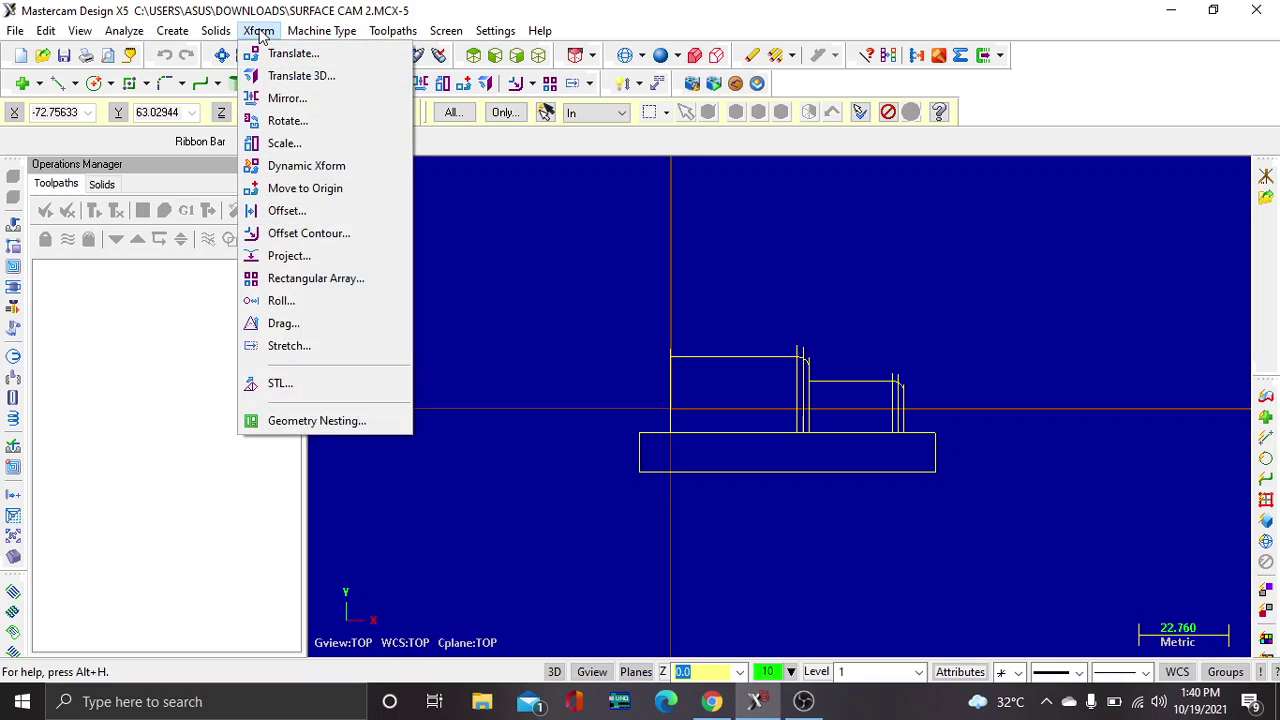
# - Move the part from Top to the FRONT view with Translate 3D
pyautogui.click(300, 76)
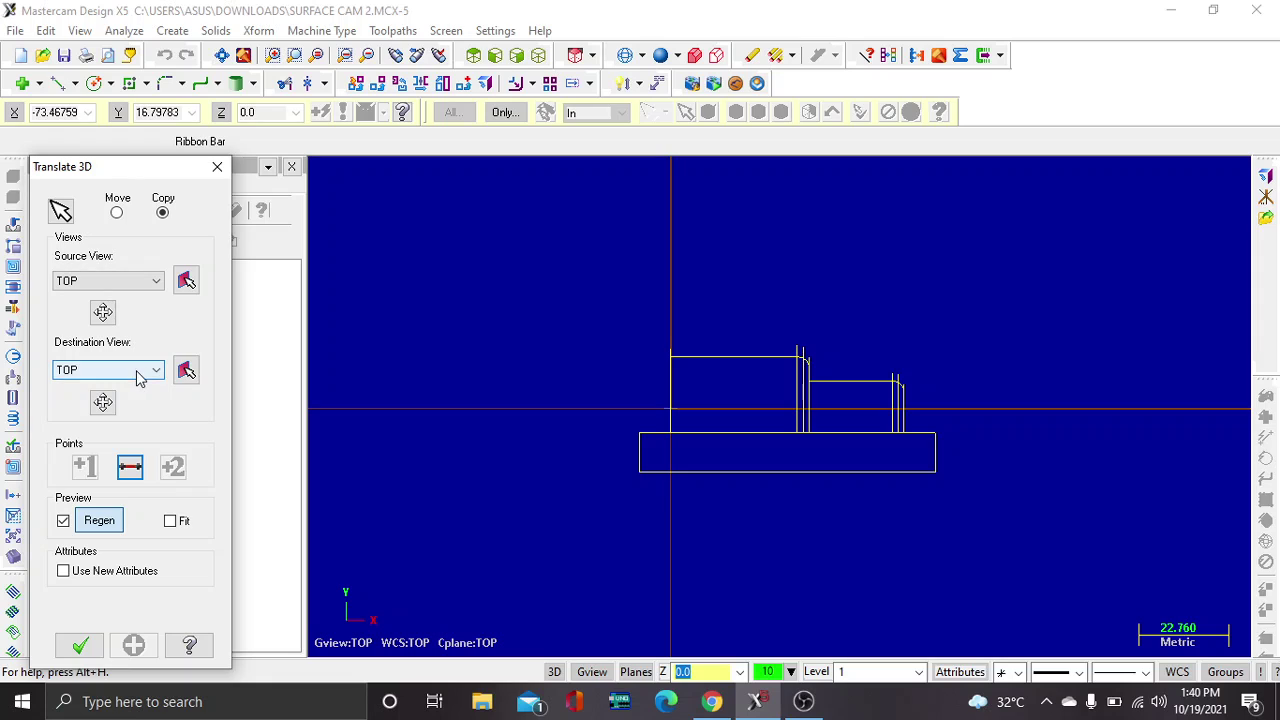
pyautogui.click(117, 214)
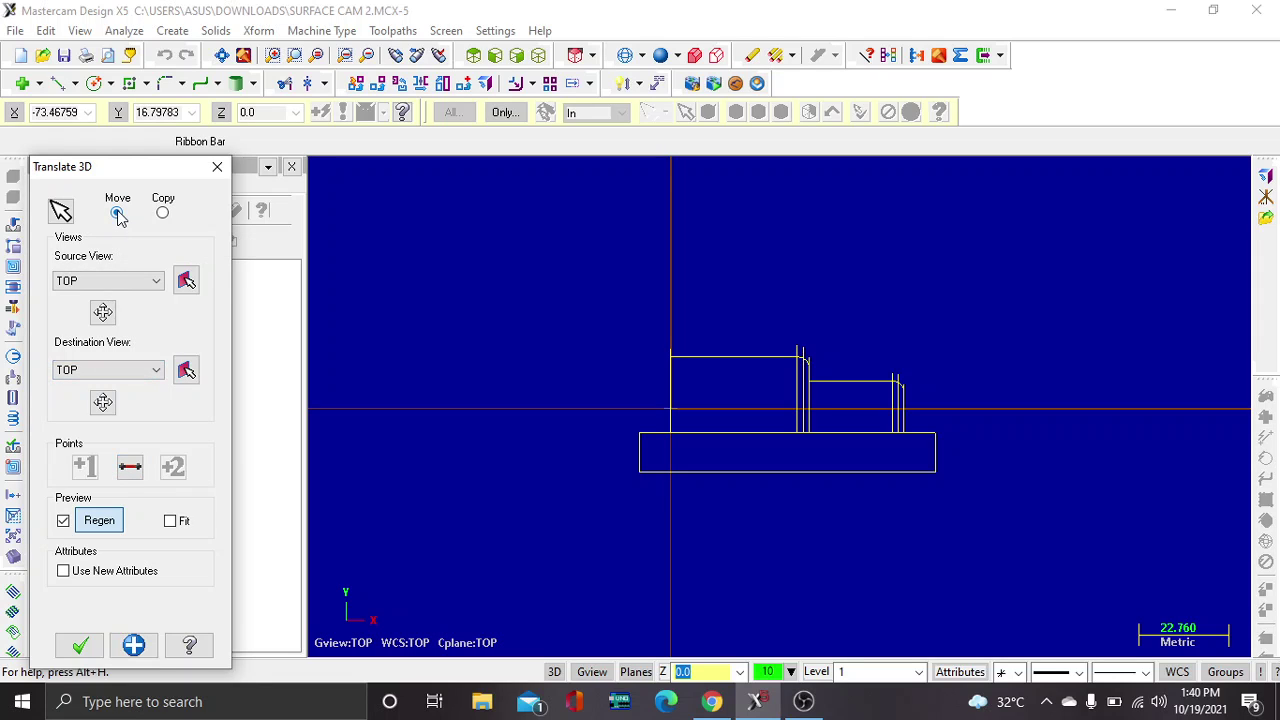
pyautogui.click(143, 372)
pyautogui.click(140, 399)
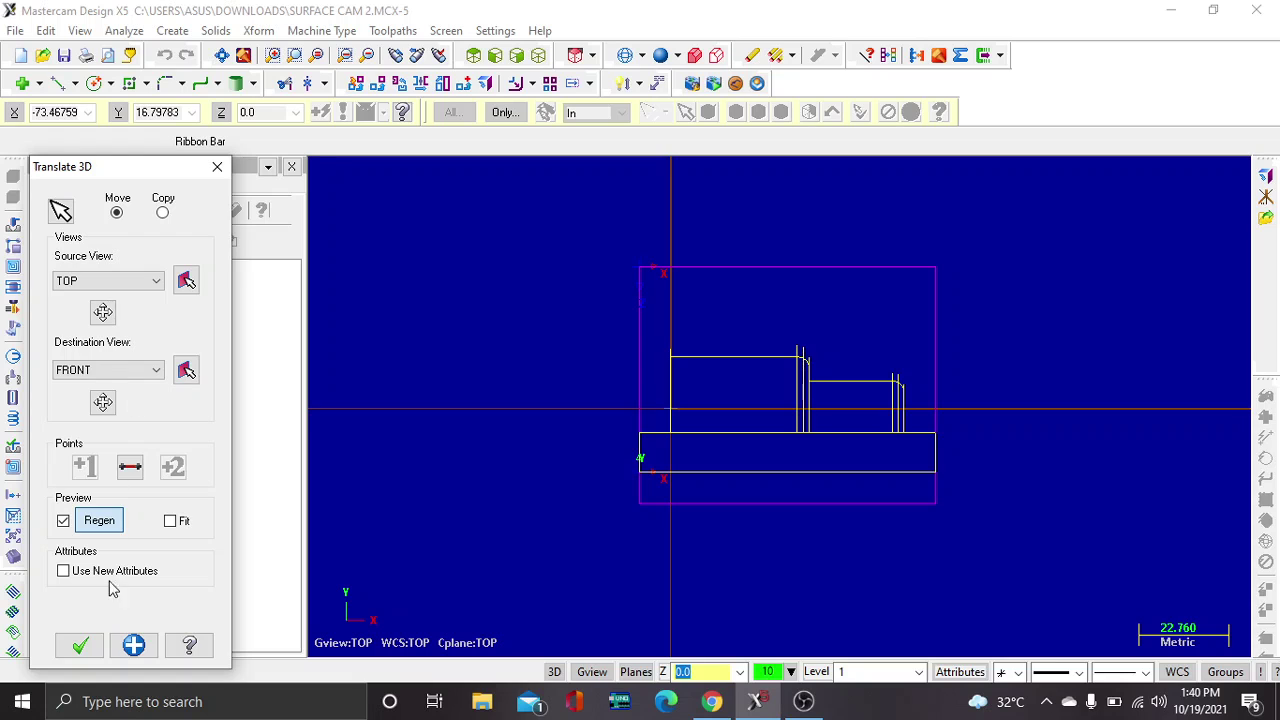
pyautogui.click(80, 645)
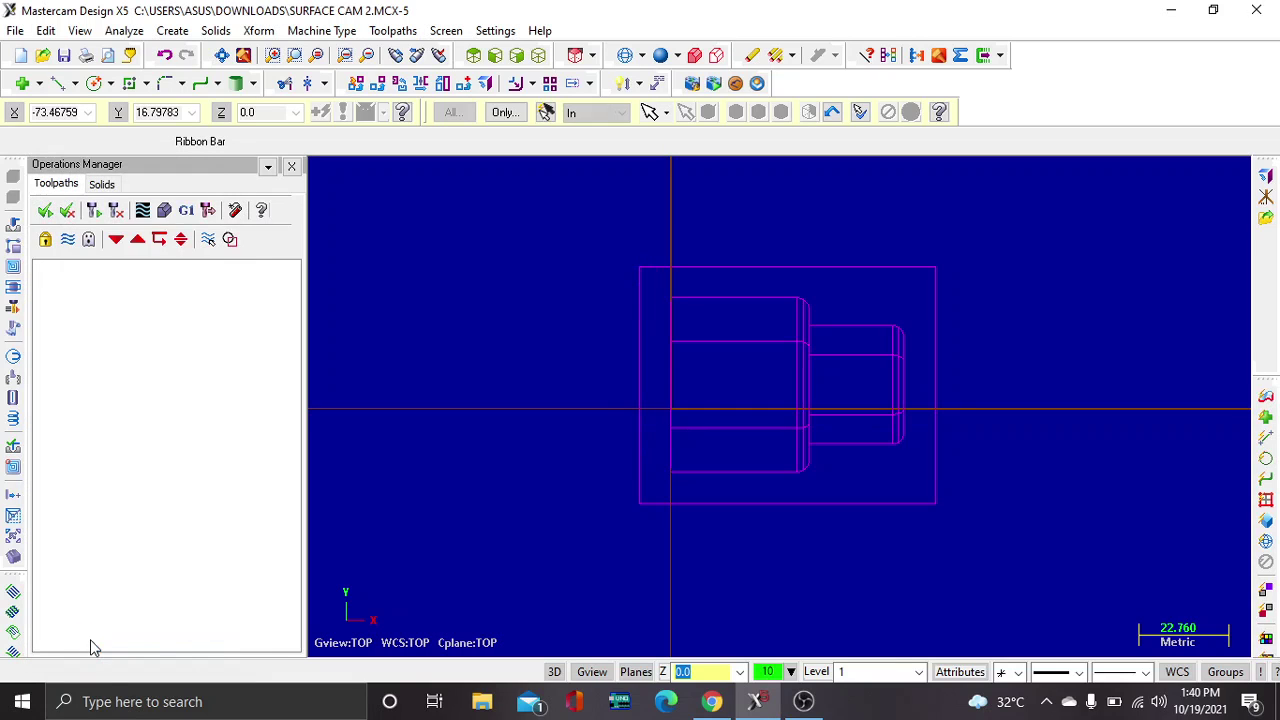
# - Check the part in Isometric, return to Top, and window-select all geometry again
pyautogui.click(538, 56)
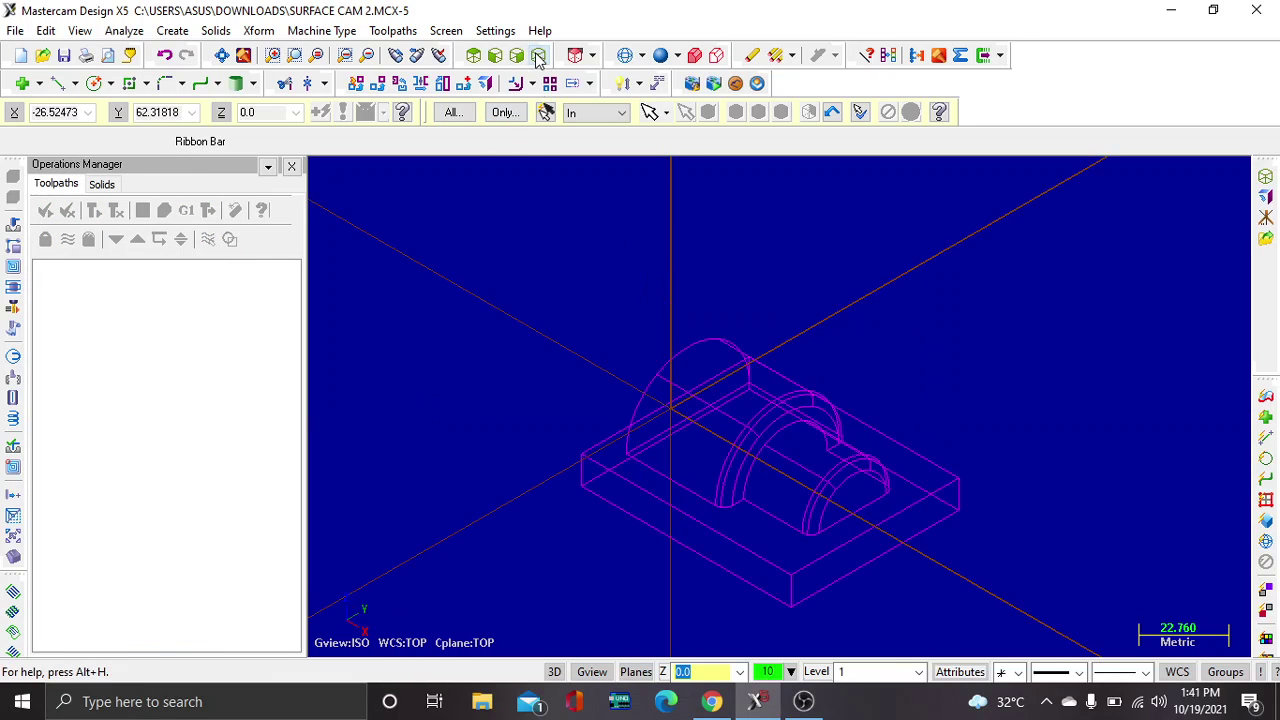
pyautogui.click(474, 56)
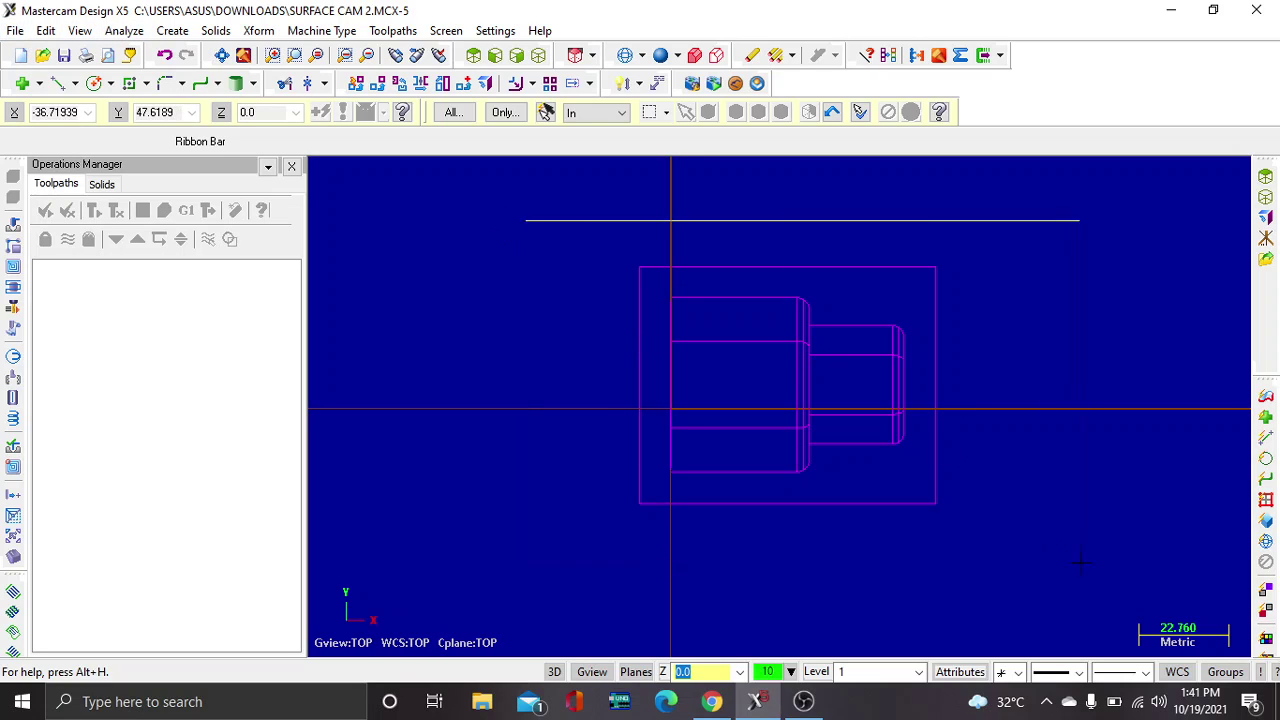
pyautogui.moveTo(524, 220); pyautogui.dragTo(1080, 540)
# - Start a Translate in Move mode with an X shift of 8
pyautogui.click(258, 30)
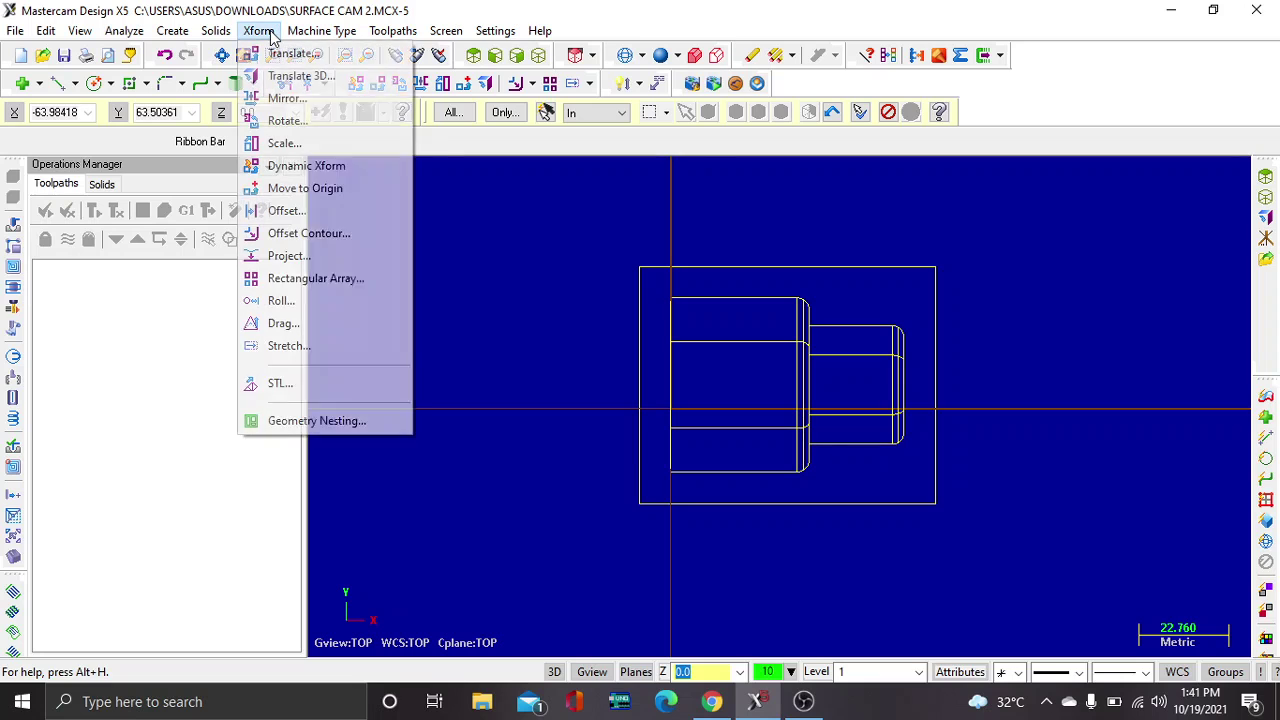
pyautogui.click(290, 55)
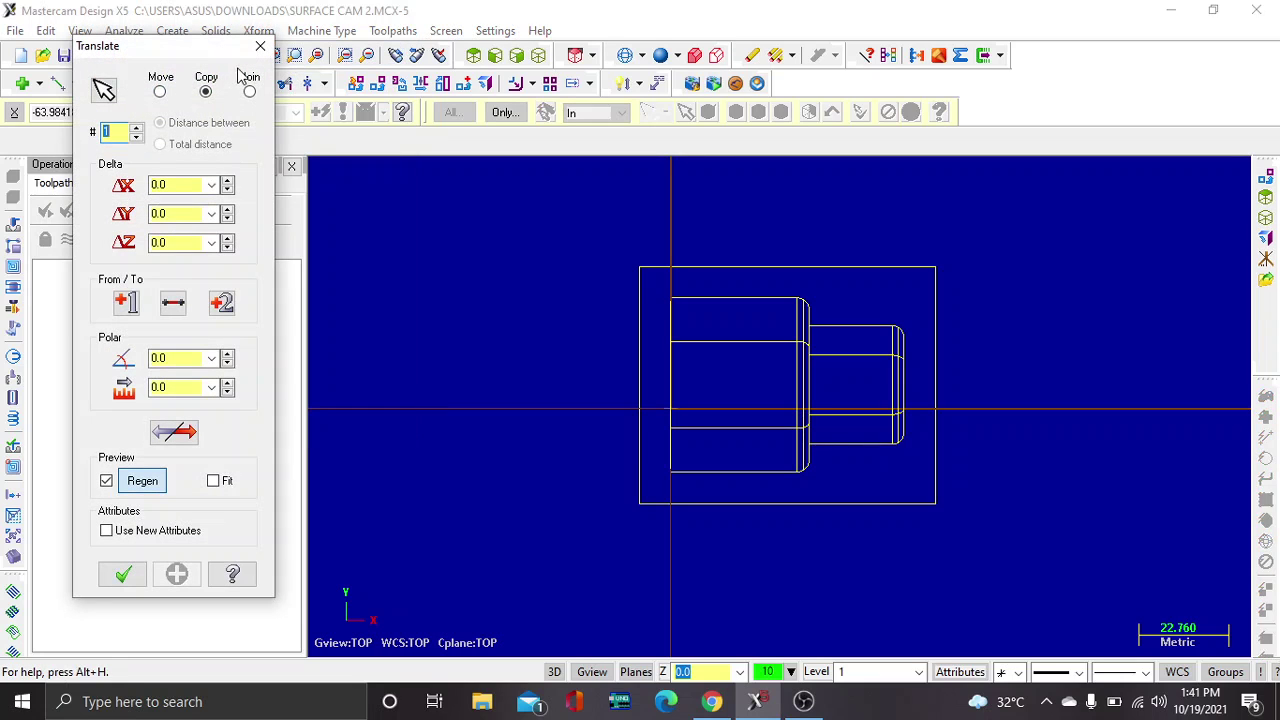
pyautogui.click(160, 92)
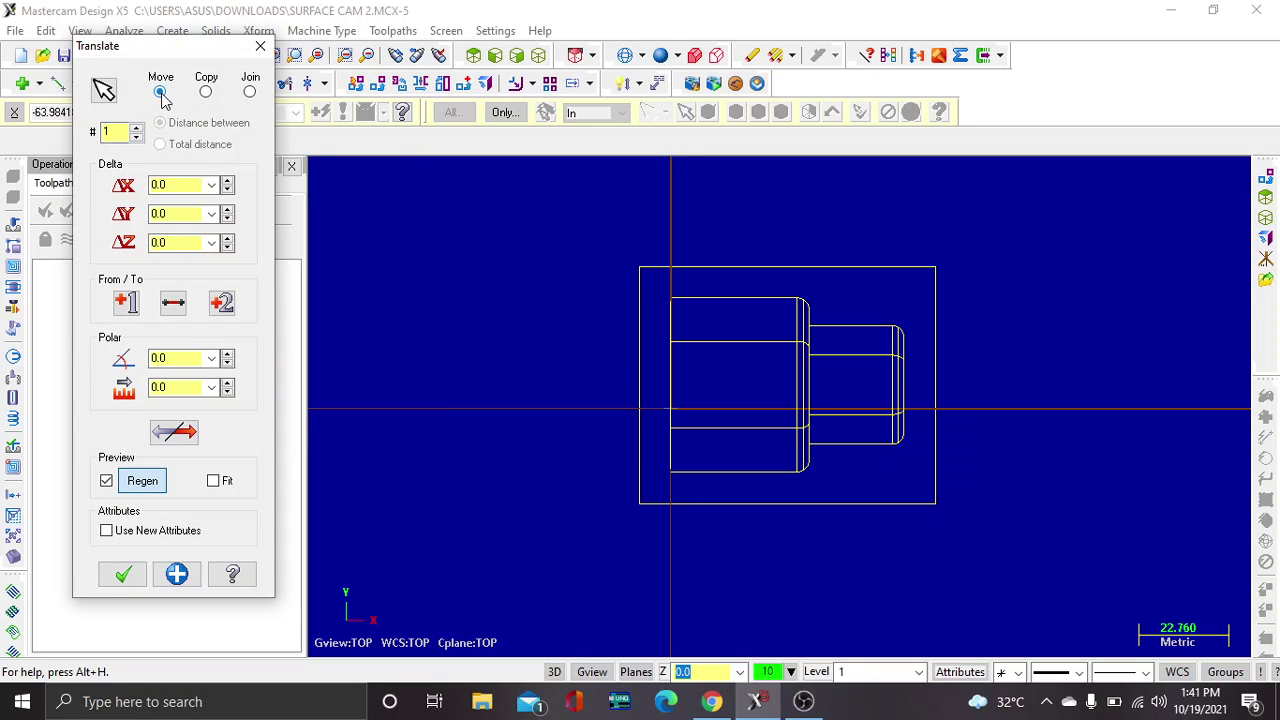
pyautogui.click(229, 181)
pyautogui.click(229, 181)
pyautogui.click(229, 181)
pyautogui.click(229, 181)
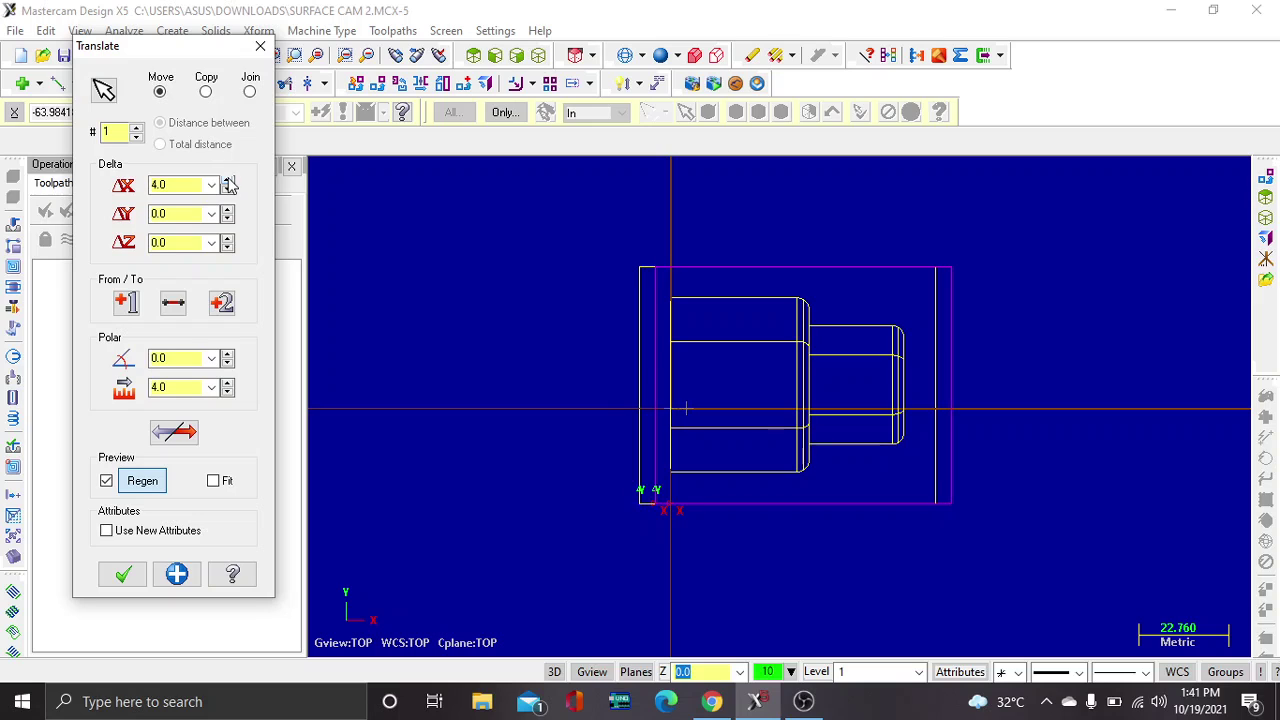
pyautogui.click(229, 181)
pyautogui.click(229, 181)
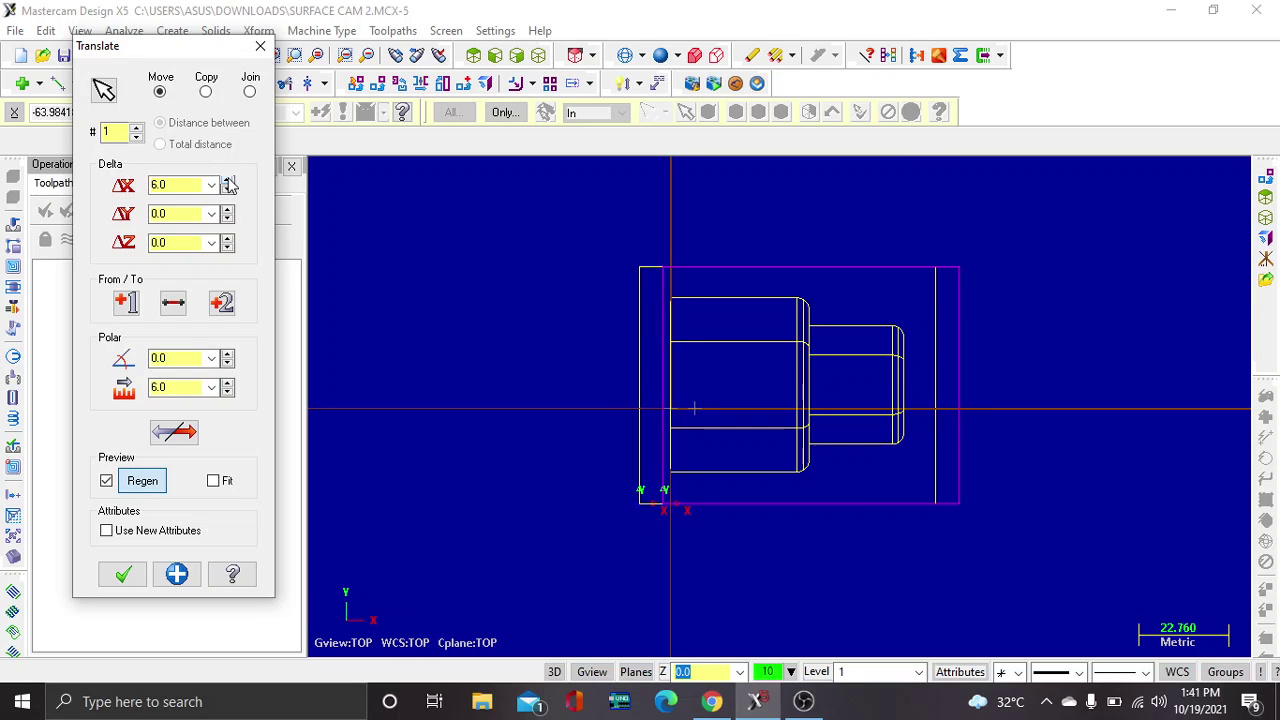
pyautogui.click(229, 181)
pyautogui.click(229, 181)
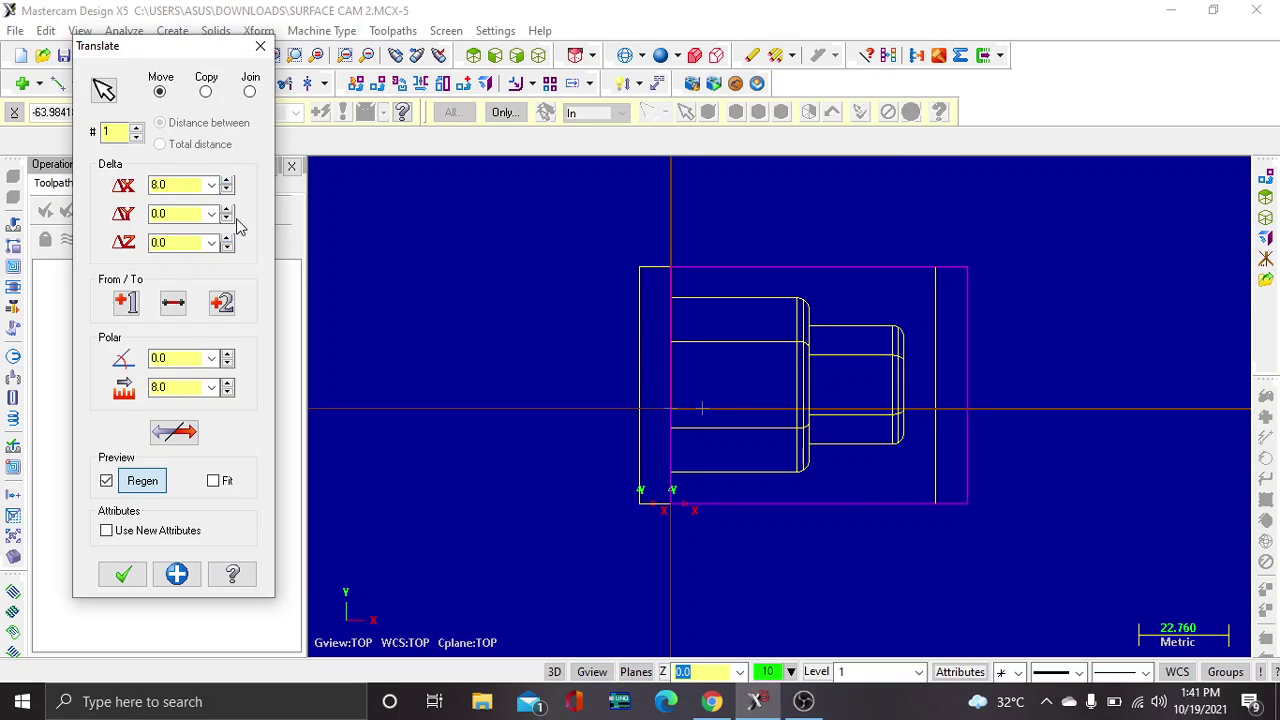
# - Set the Y shift of the translate to 24
pyautogui.click(228, 208)
pyautogui.click(228, 208)
pyautogui.click(228, 208)
pyautogui.click(228, 208)
pyautogui.click(228, 208)
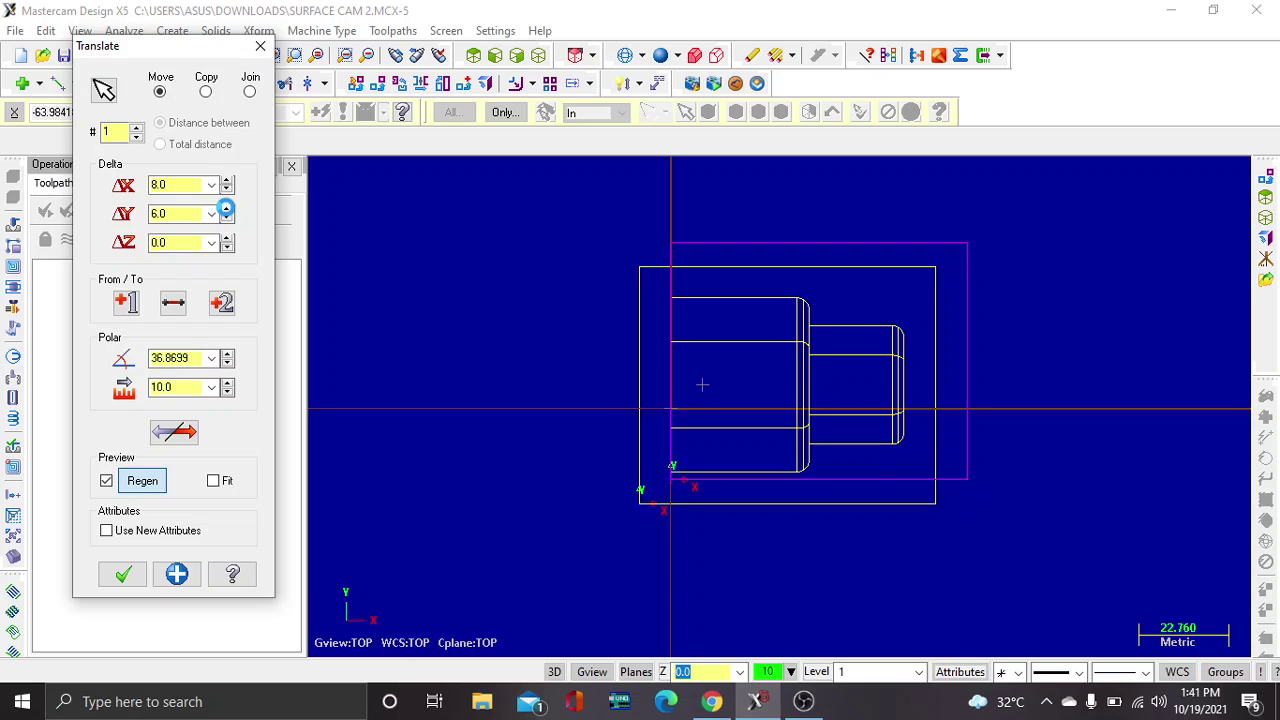
pyautogui.click(228, 208)
pyautogui.click(227, 208)
pyautogui.click(227, 208)
pyautogui.click(227, 208)
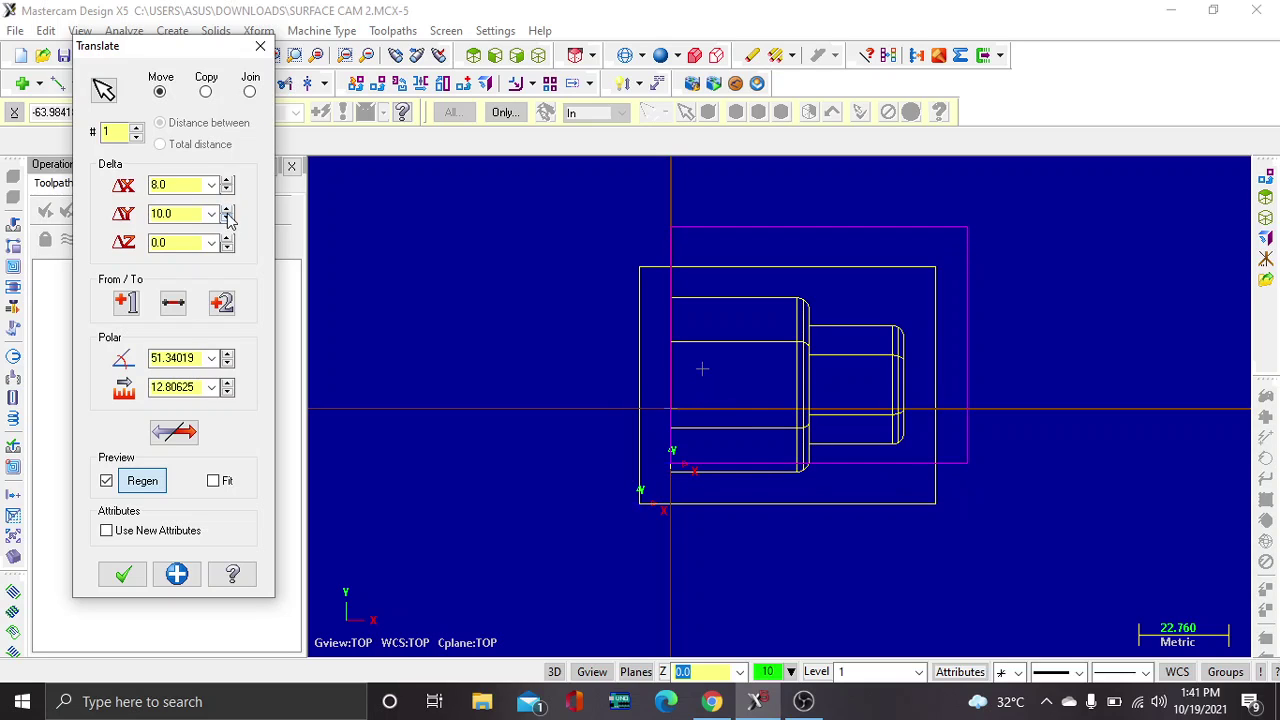
pyautogui.click(228, 208)
pyautogui.click(228, 208)
pyautogui.click(228, 208)
pyautogui.click(228, 208)
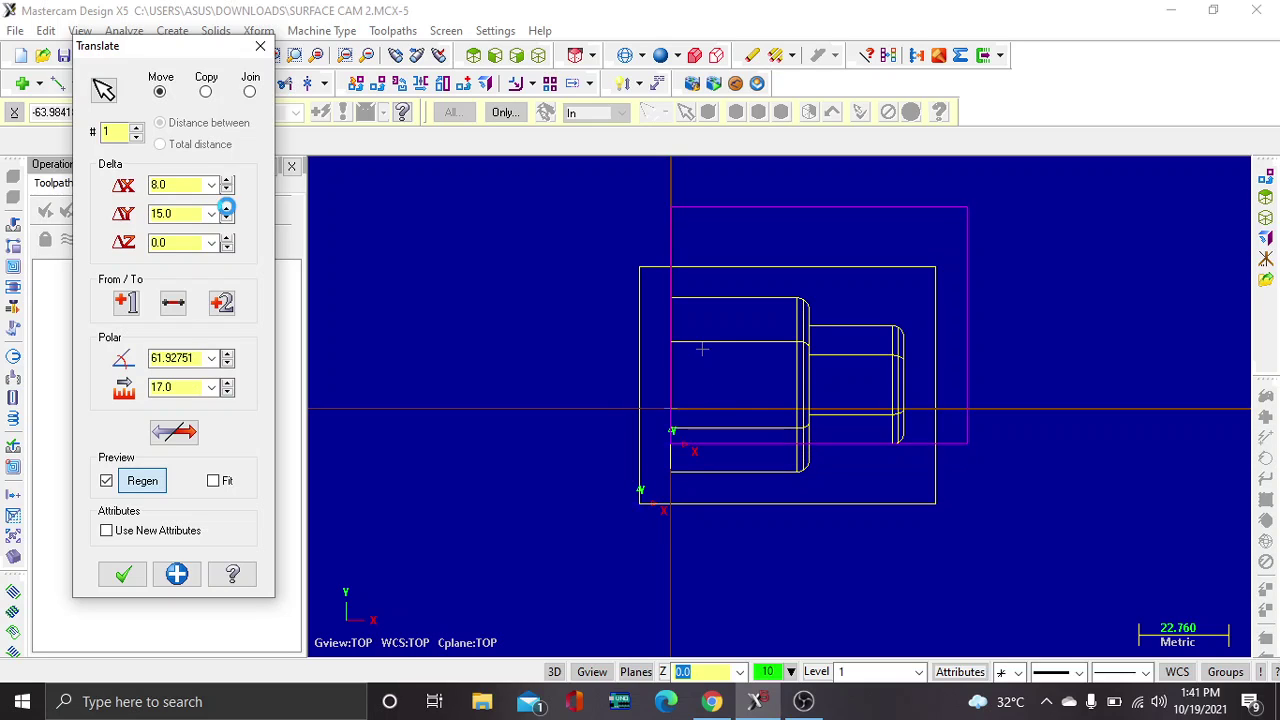
pyautogui.click(228, 208)
pyautogui.click(228, 208)
pyautogui.doubleClick(228, 208)
pyautogui.click(228, 208)
pyautogui.doubleClick(228, 208)
pyautogui.doubleClick(228, 208)
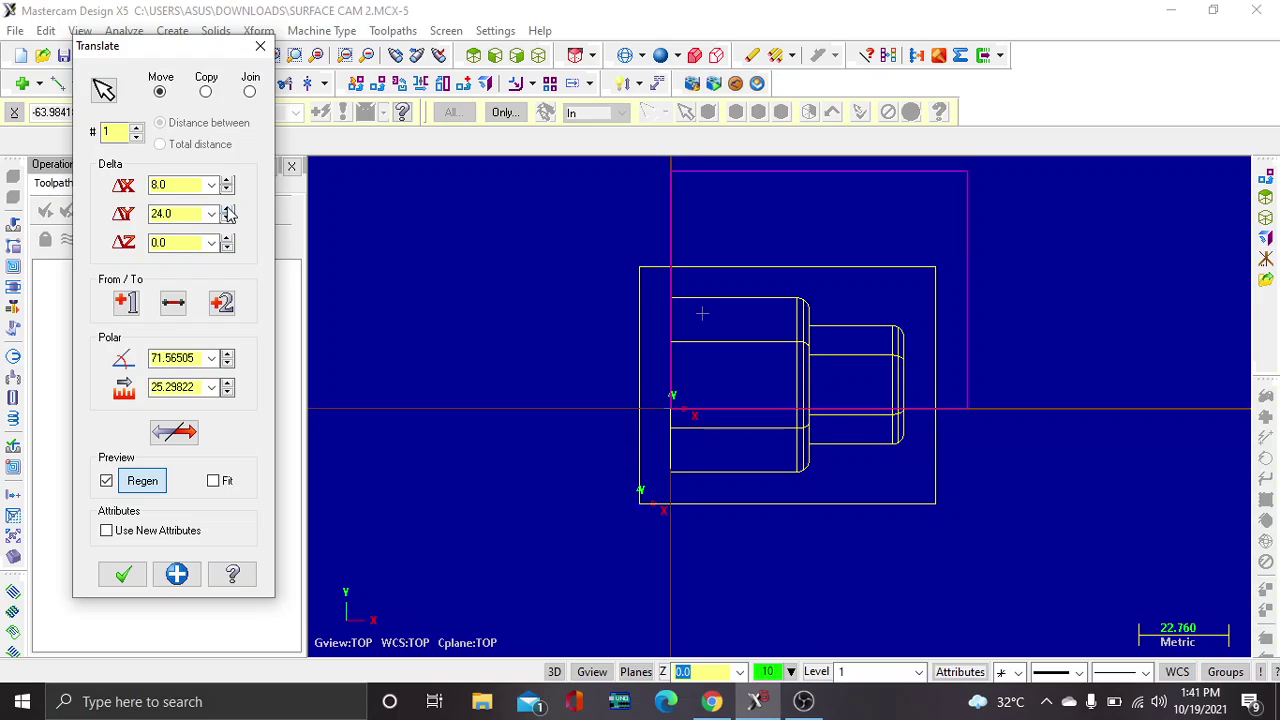
pyautogui.click(228, 208)
pyautogui.click(228, 219)
# - In isometric view, set the Z shift to -16 and apply the move
pyautogui.click(538, 55)
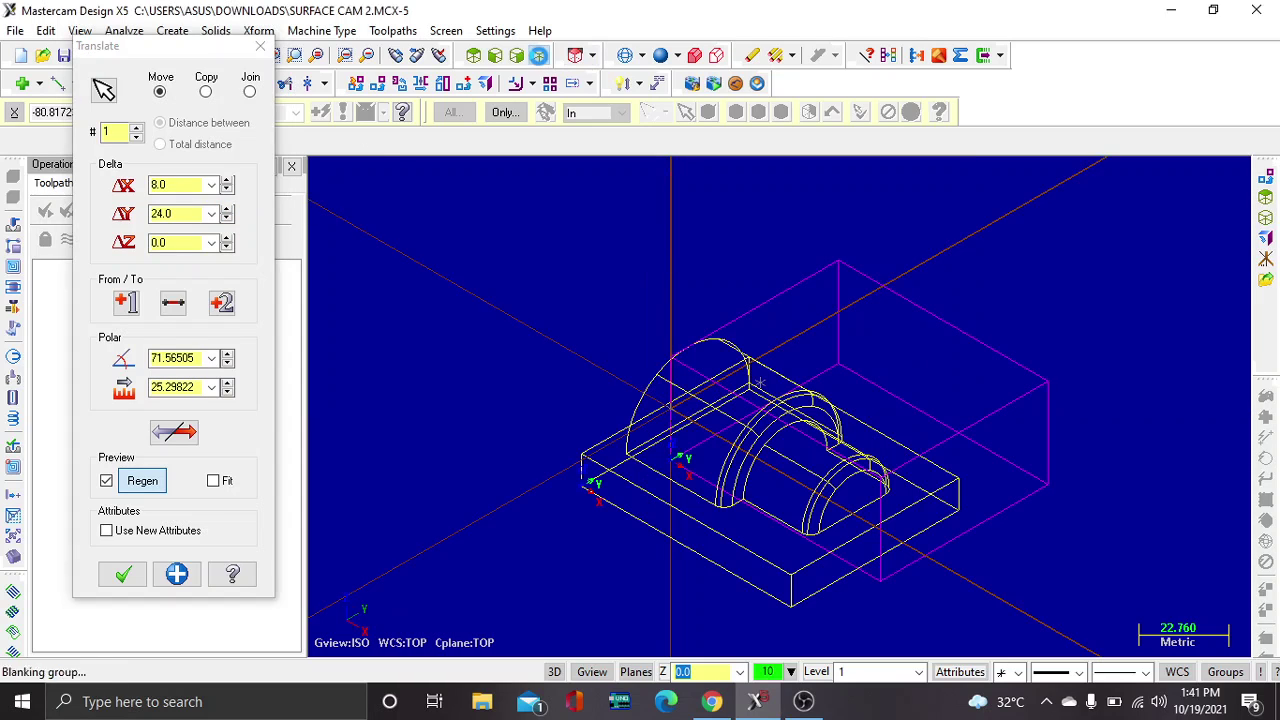
pyautogui.doubleClick(228, 248)
pyautogui.doubleClick(228, 248)
pyautogui.doubleClick(228, 248)
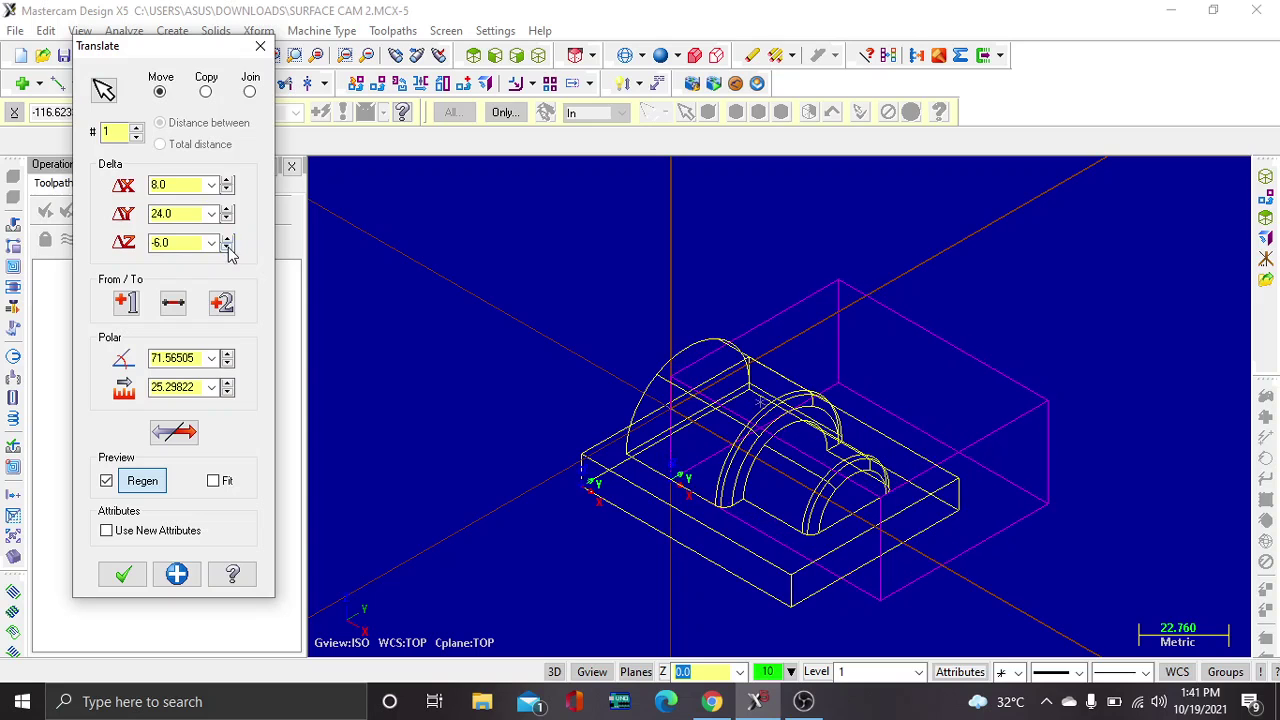
pyautogui.doubleClick(228, 248)
pyautogui.tripleClick(228, 248)
pyautogui.doubleClick(228, 248)
pyautogui.click(228, 248)
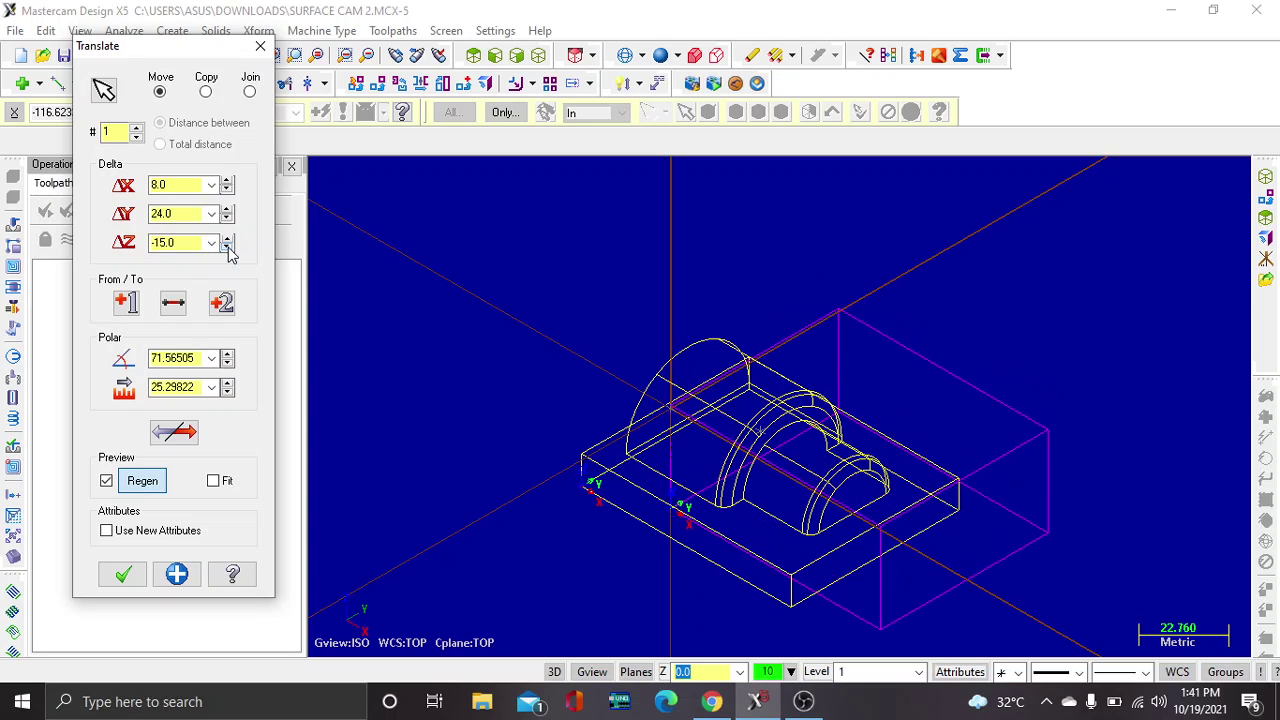
pyautogui.click(228, 248)
pyautogui.click(122, 574)
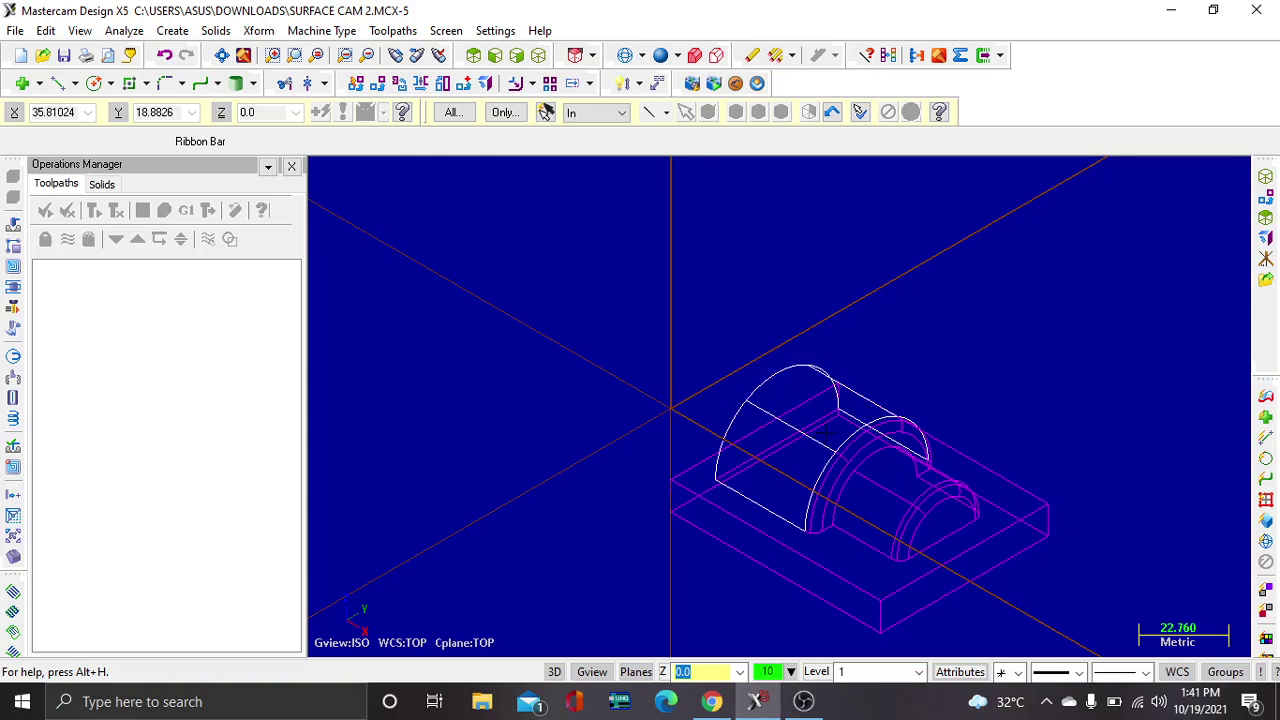
# - Draw a 75 × 60 rectangle from the origin at Z -22
pyautogui.click(130, 84)
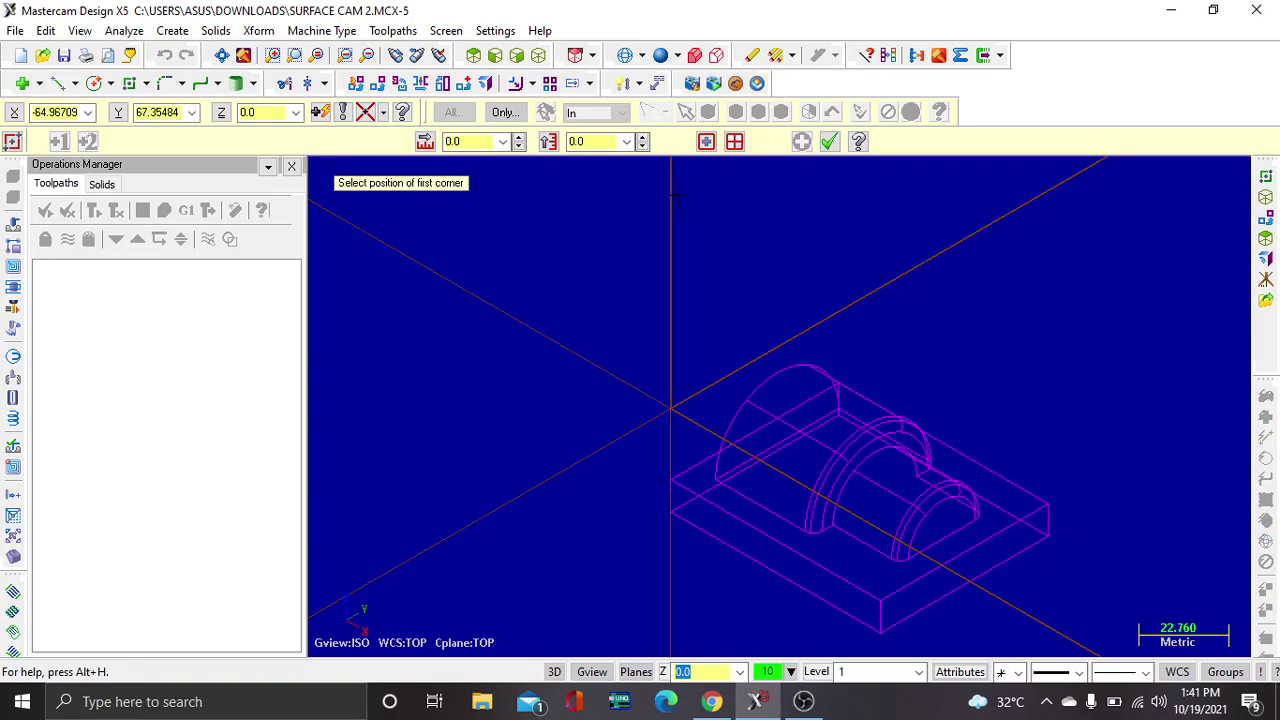
pyautogui.click(670, 480)
pyautogui.click(1048, 508)
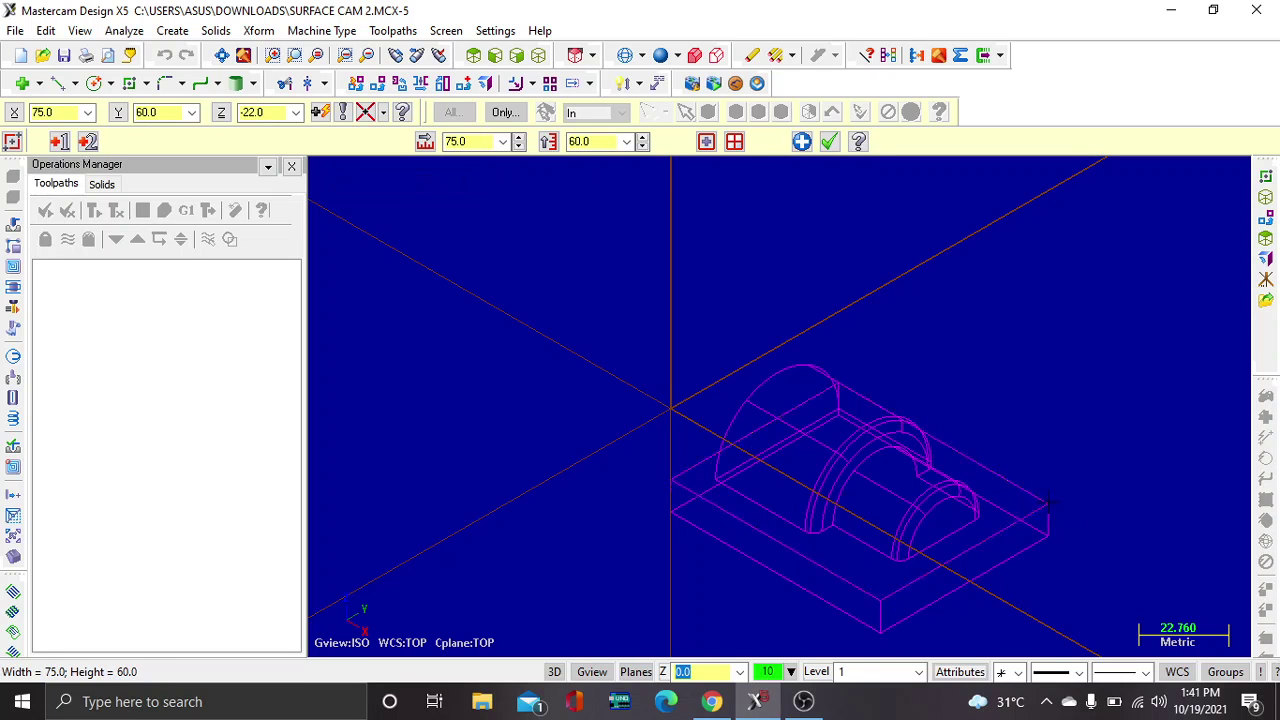
pyautogui.click(829, 143)
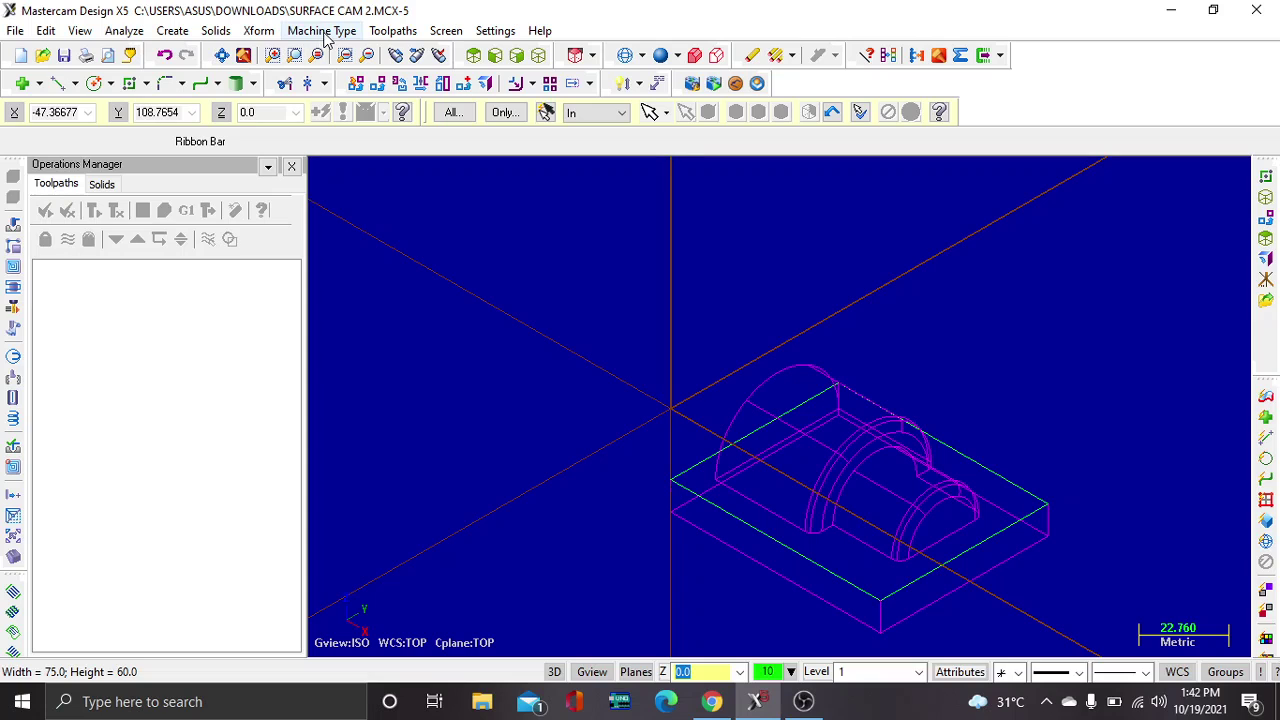
# - Select the default mill machine and set a 75 × 60 × 32 bounding-box stock
pyautogui.click(323, 33)
pyautogui.moveTo(325, 52)
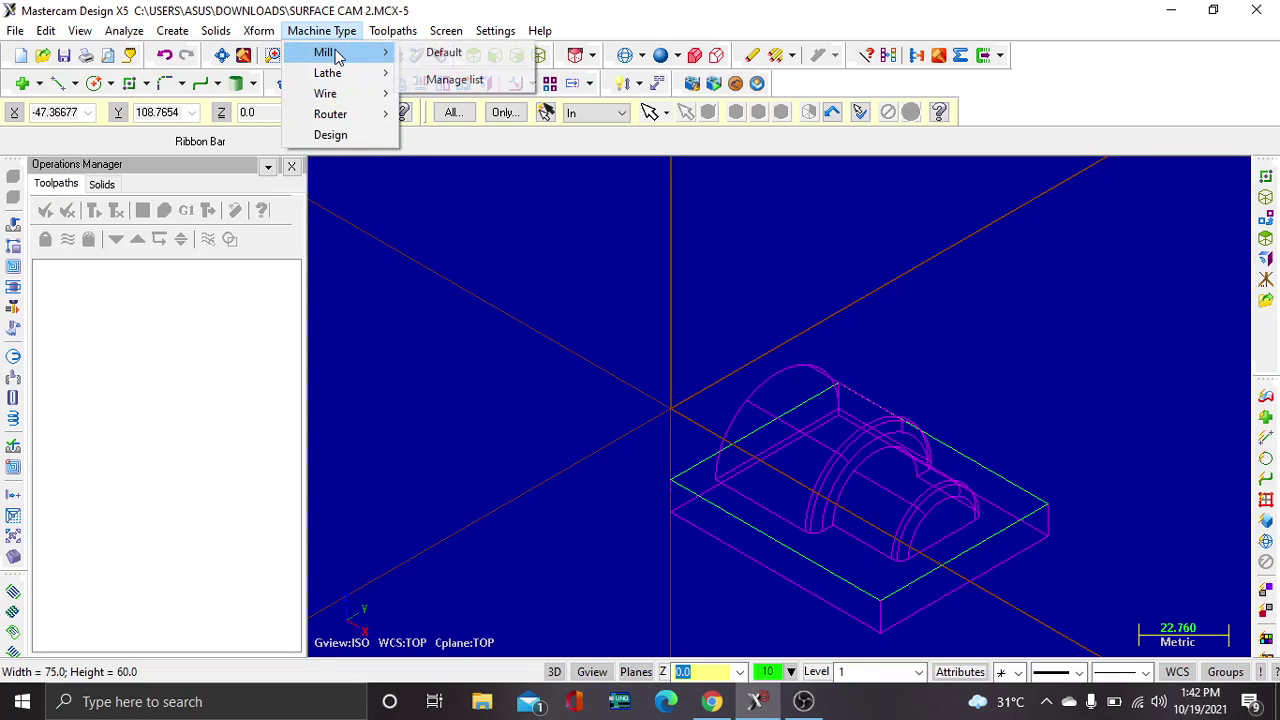
pyautogui.click(442, 58)
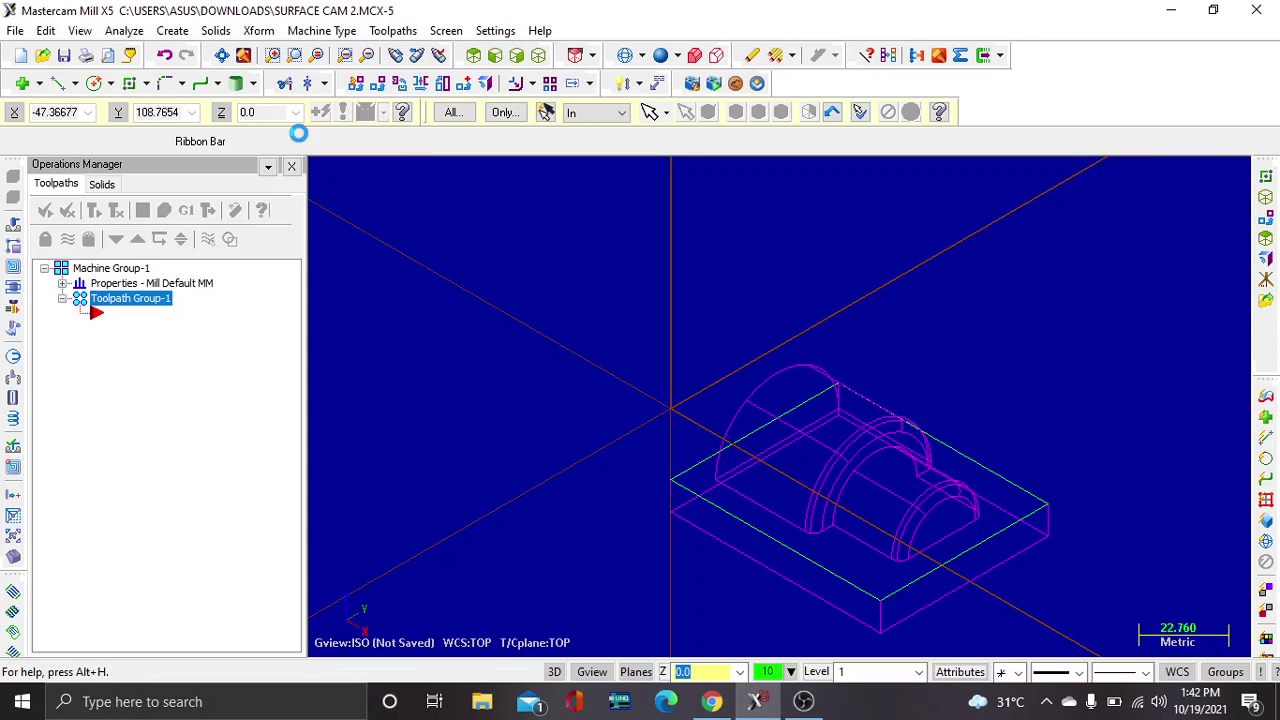
pyautogui.click(62, 283)
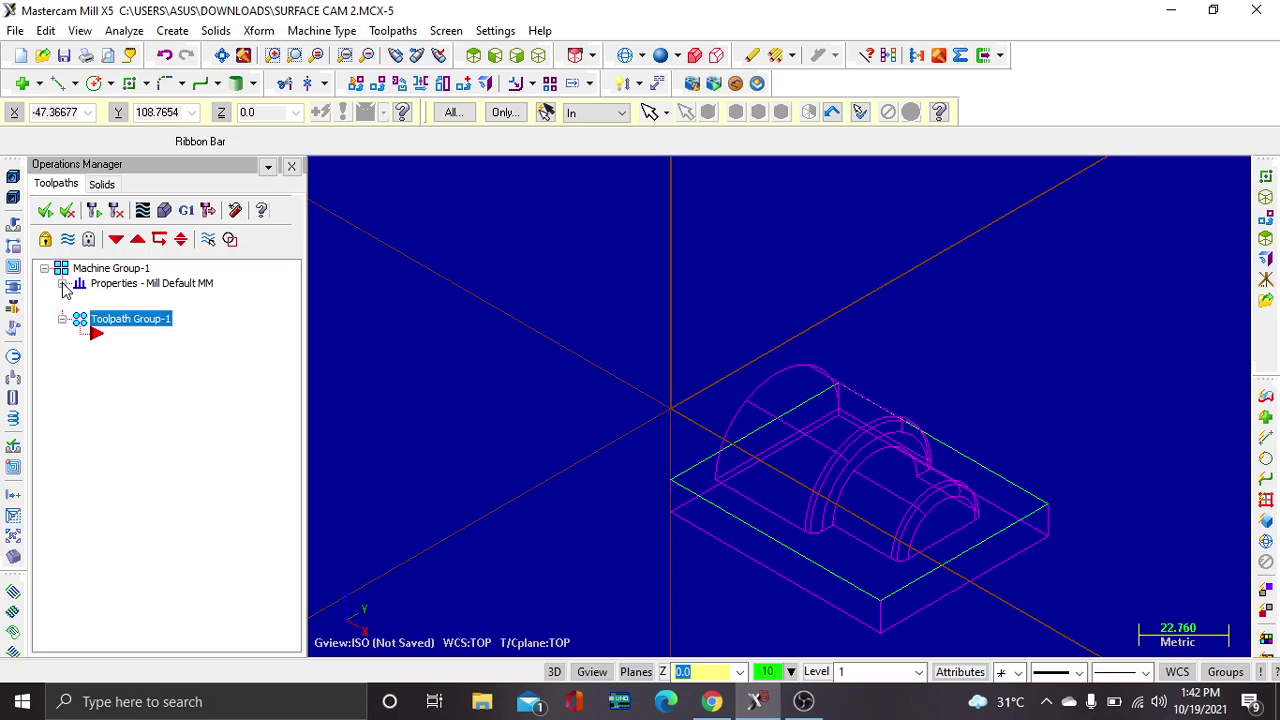
pyautogui.click(140, 329)
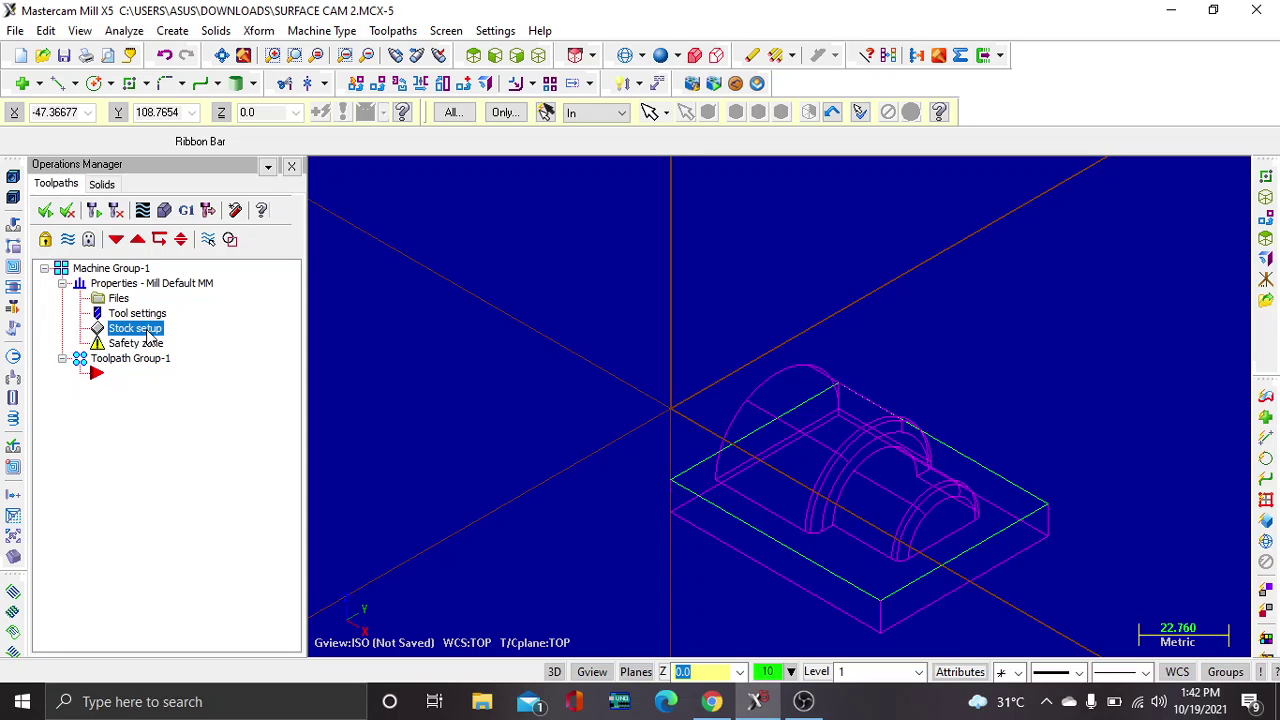
pyautogui.doubleClick(147, 333)
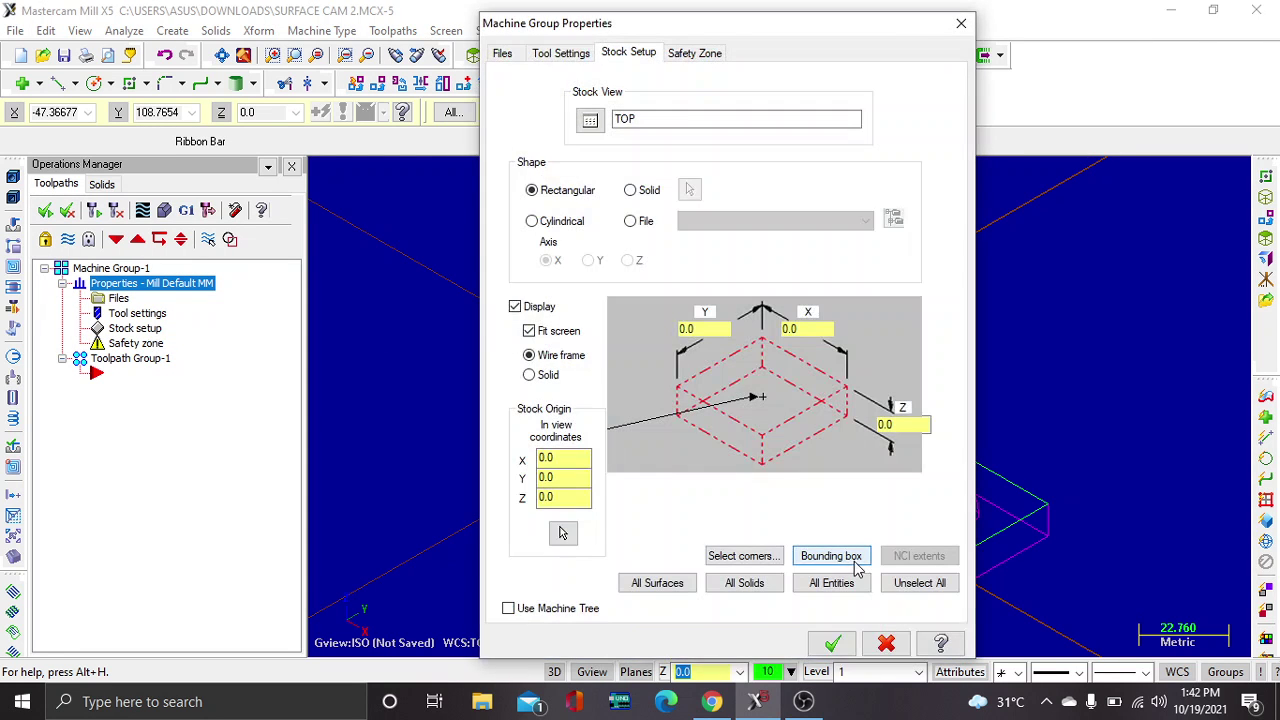
pyautogui.click(855, 563)
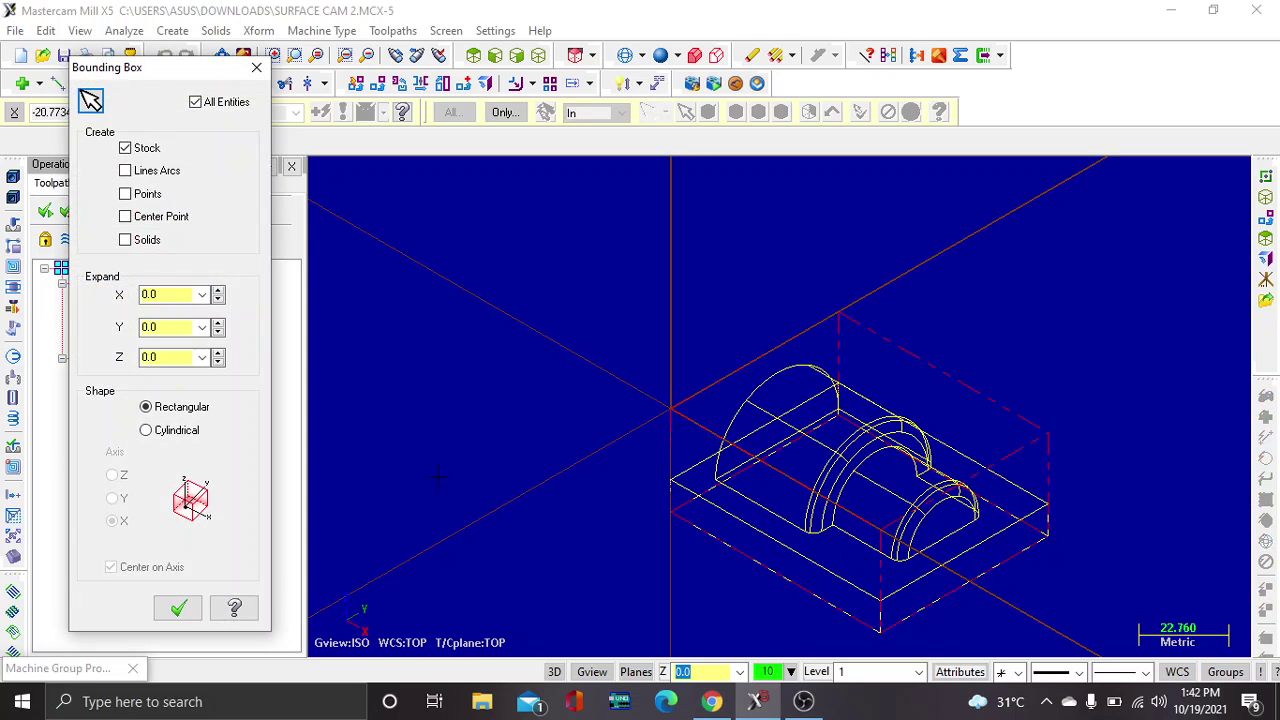
pyautogui.click(178, 609)
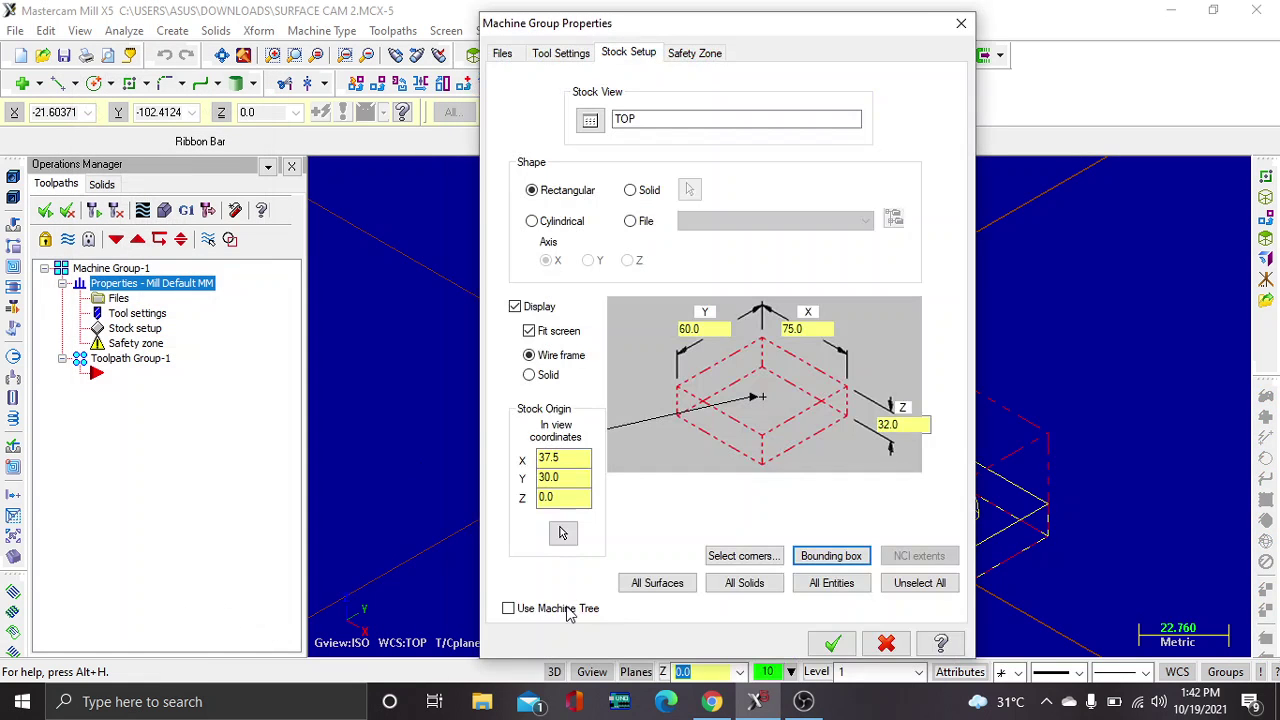
pyautogui.click(832, 643)
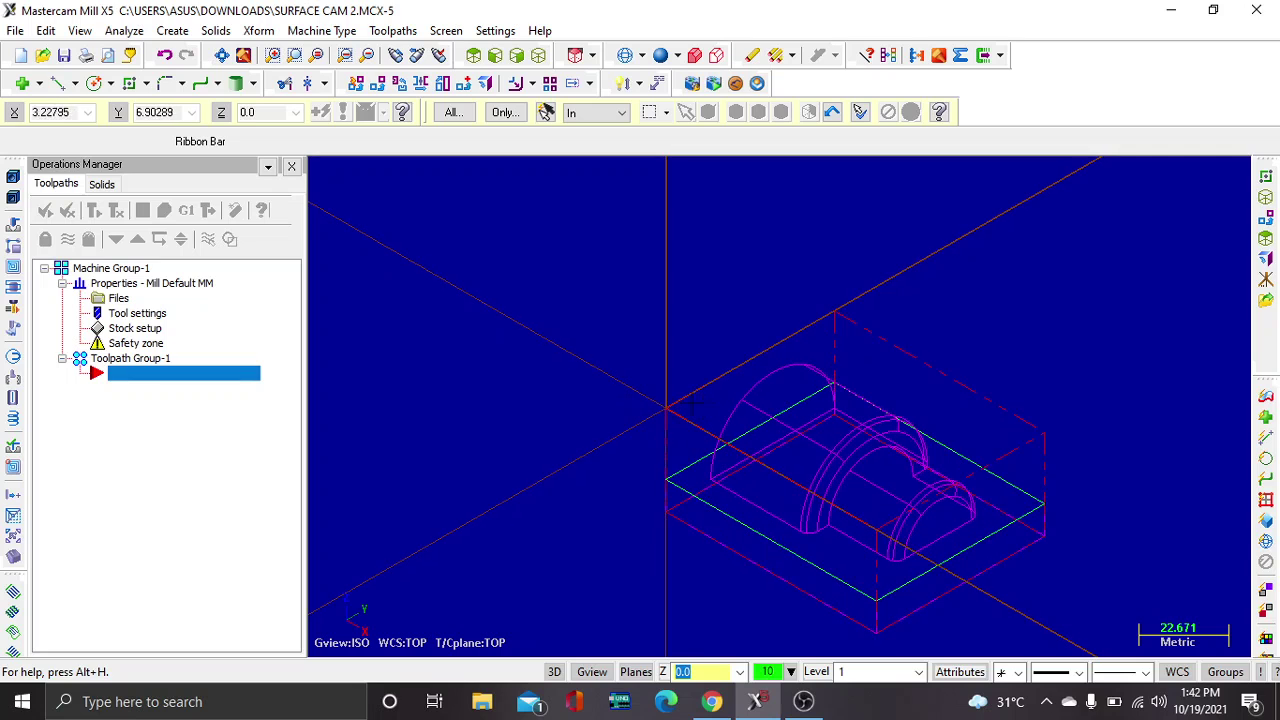
# - Start a Surface High Speed toolpath named SURFACE CAM 2 using all 13 surfaces as drive surfaces
pyautogui.scroll(-3, 633, 346)
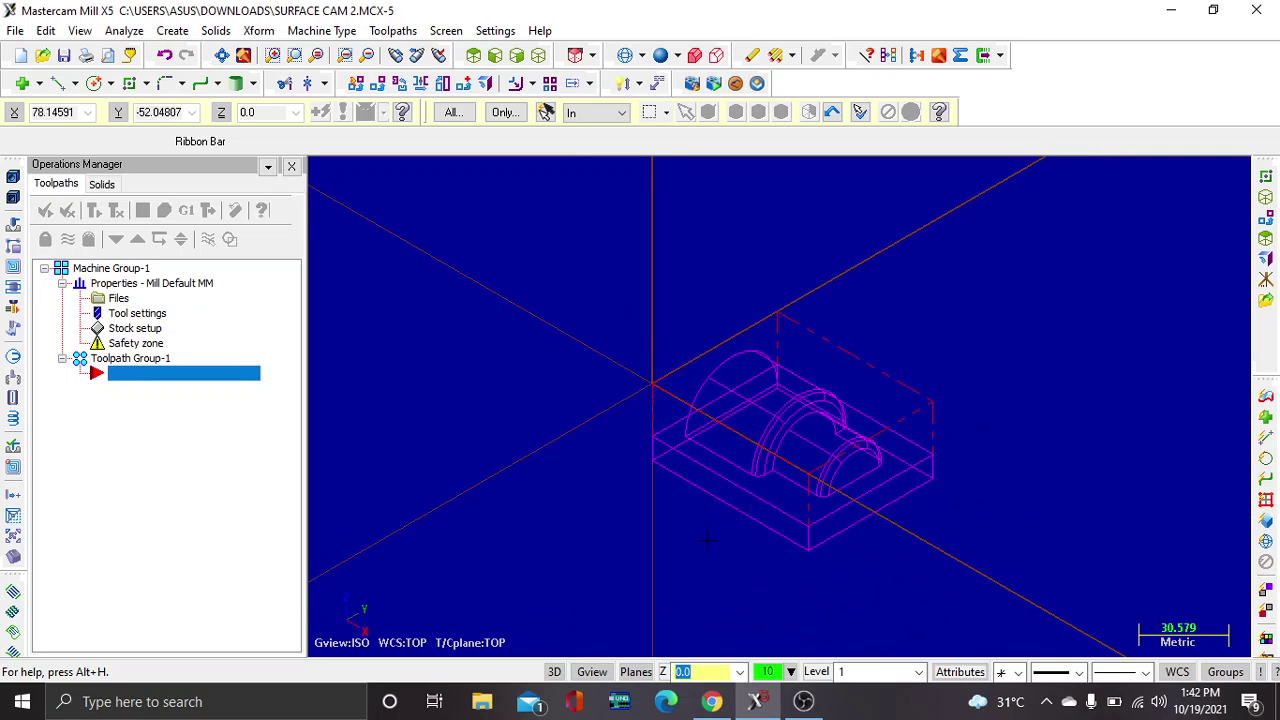
pyautogui.click(393, 30)
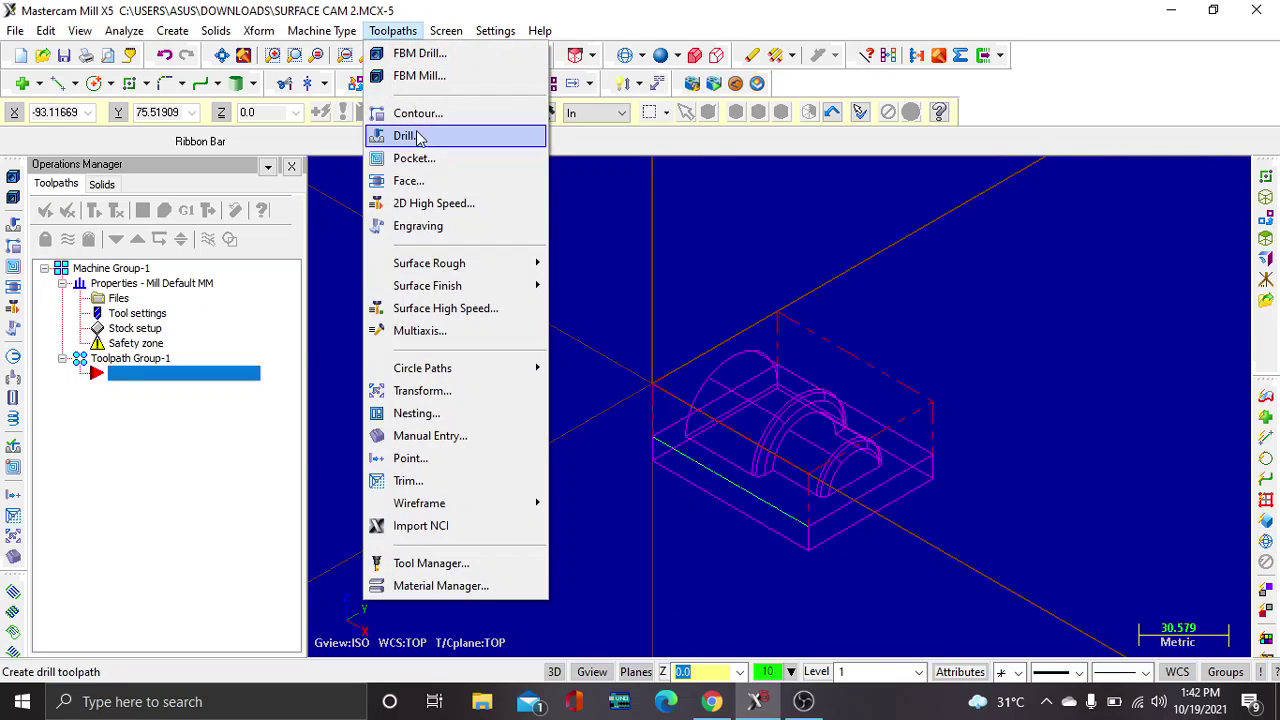
pyautogui.click(495, 318)
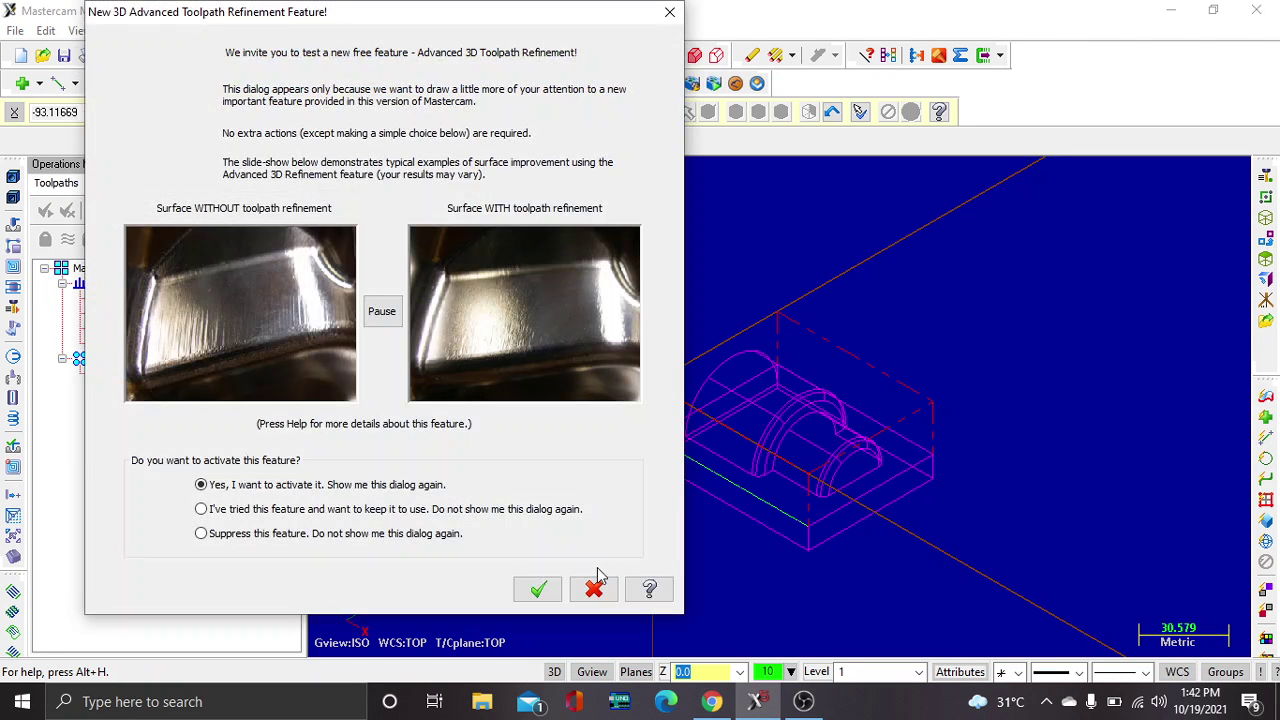
pyautogui.click(539, 590)
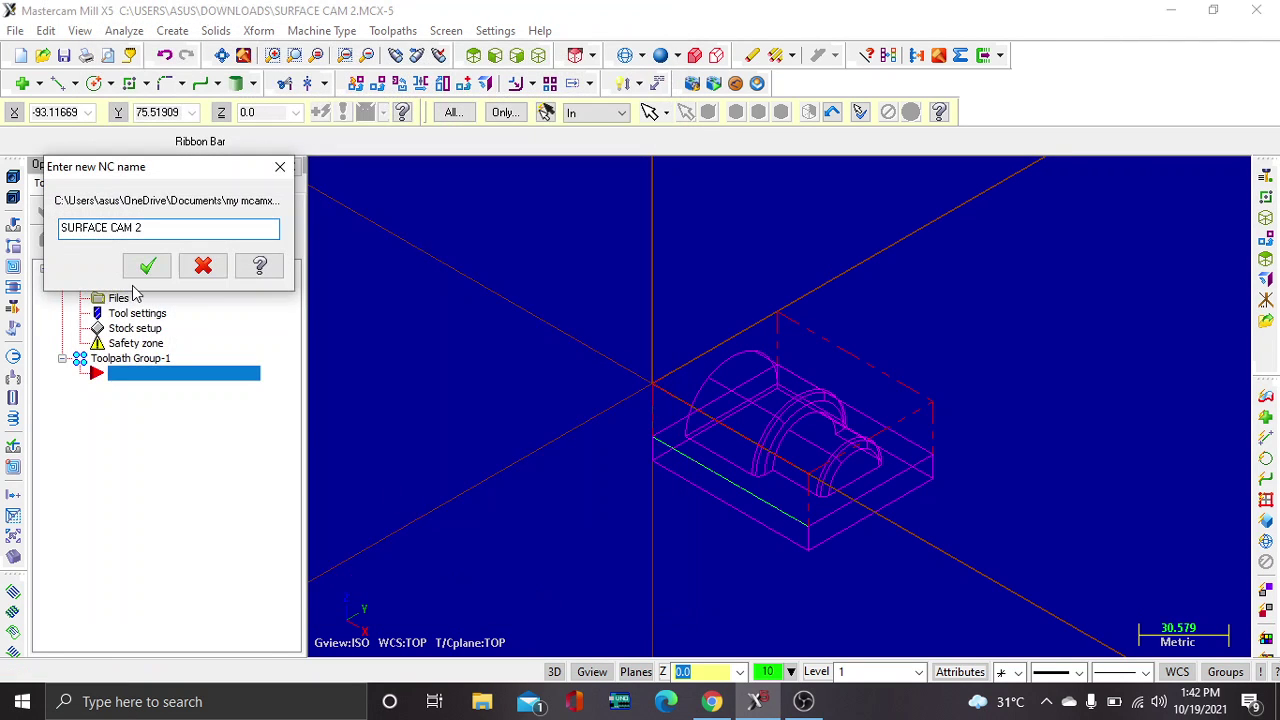
pyautogui.click(147, 265)
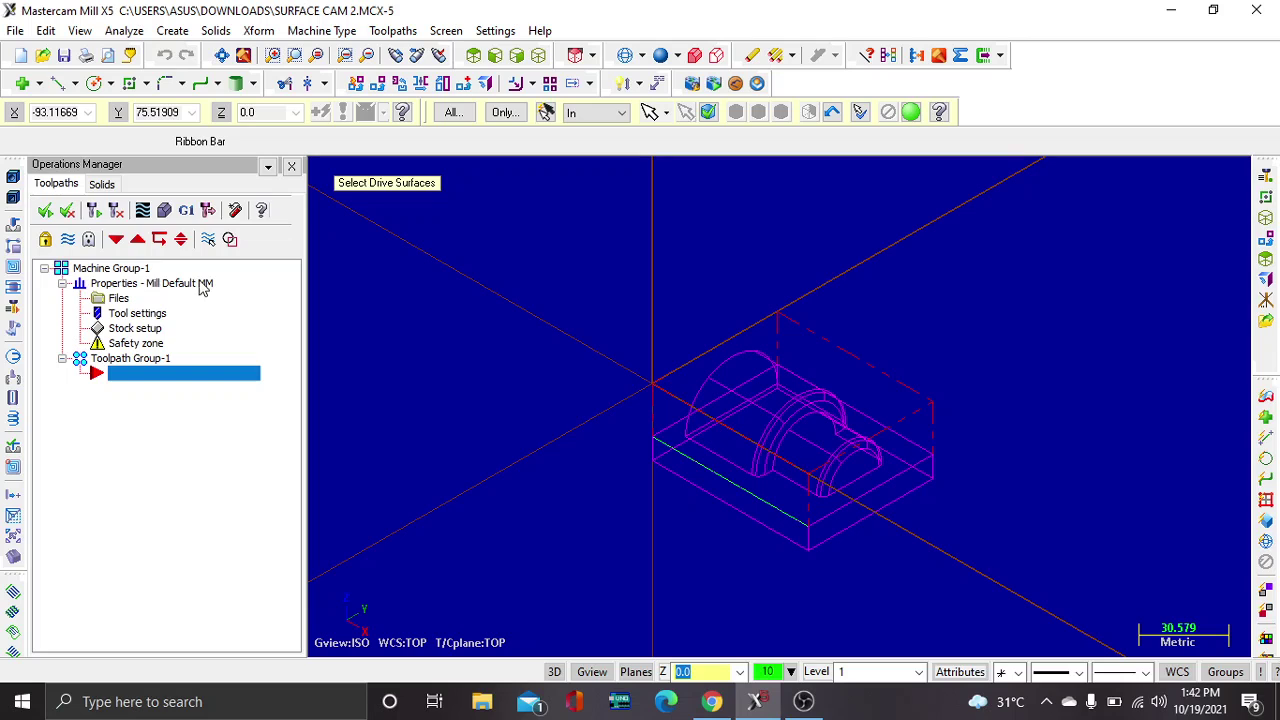
pyautogui.click(745, 405)
pyautogui.hotkey('ctrl', 'a')
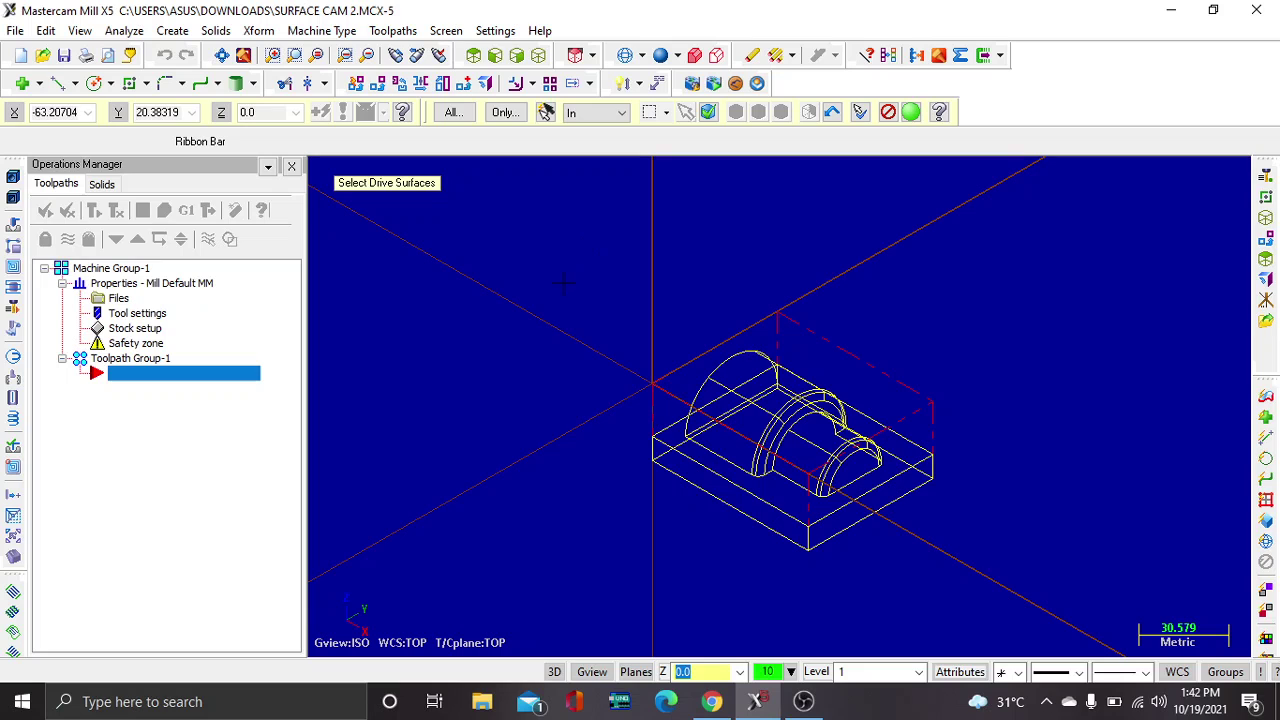
pyautogui.press('Return')
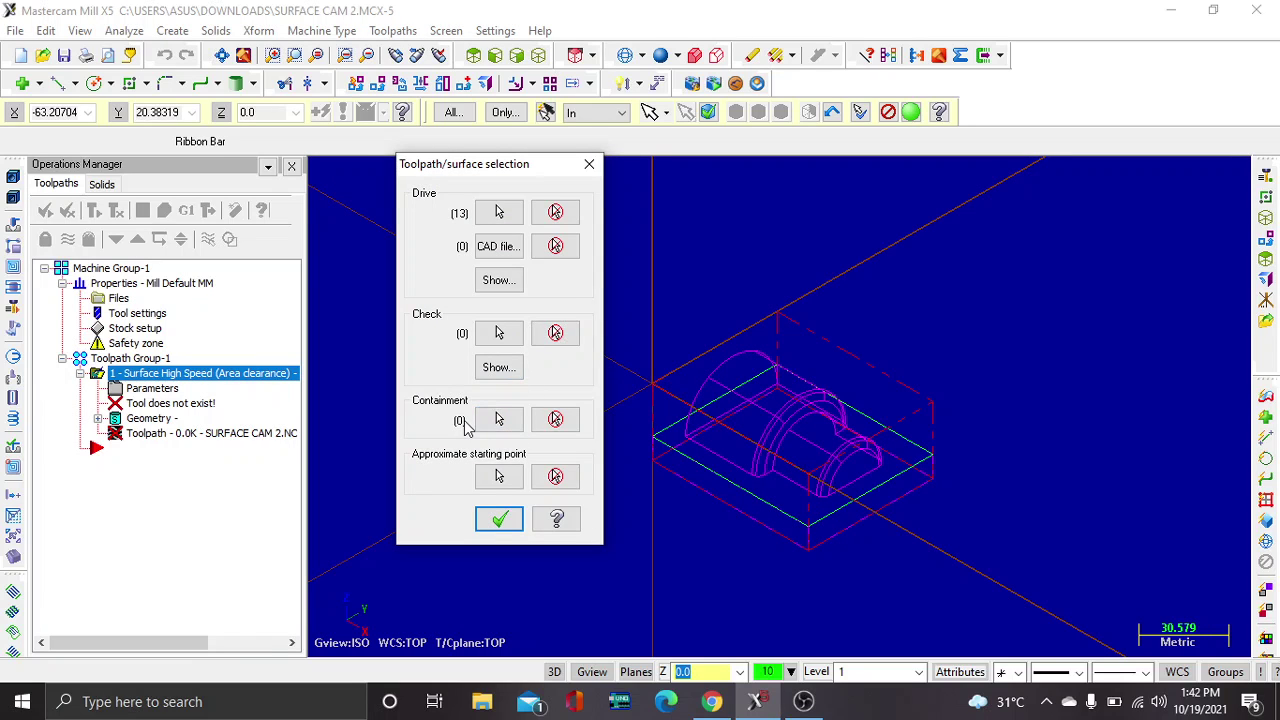
# - Chain the outer rectangle as the containment boundary and confirm the surface selections
pyautogui.click(508, 419)
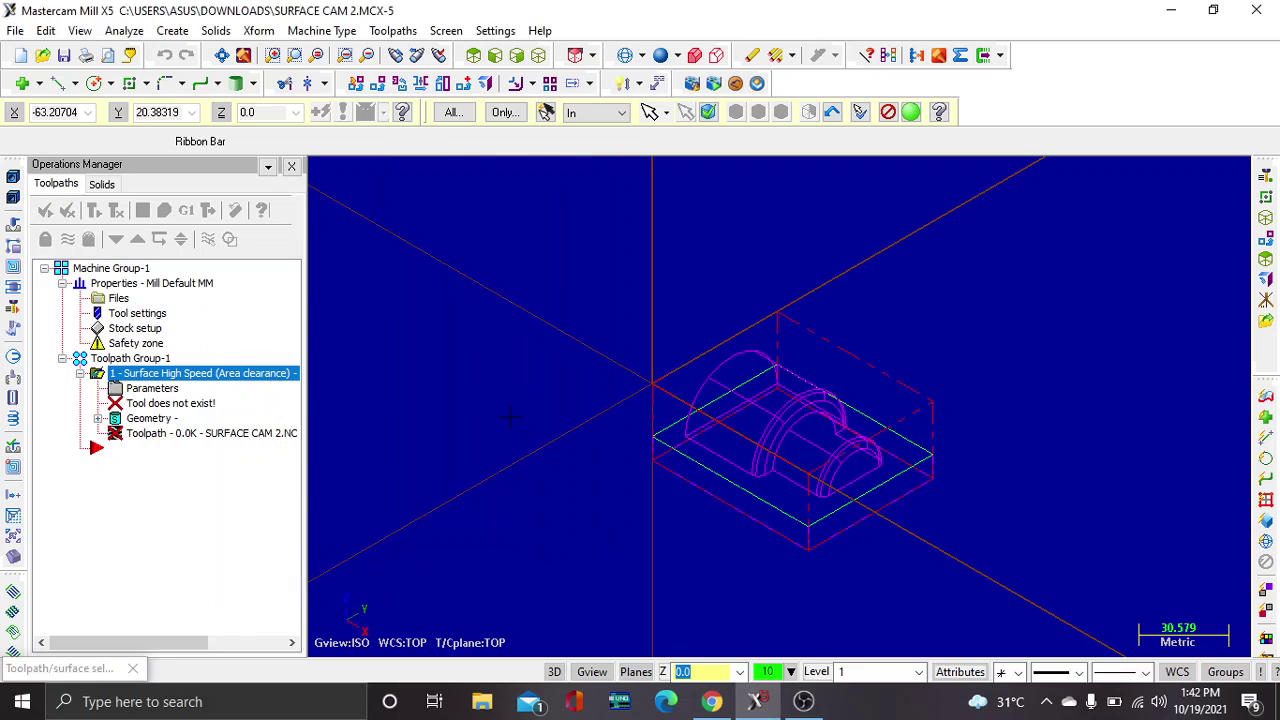
pyautogui.scroll(1, 688, 460)
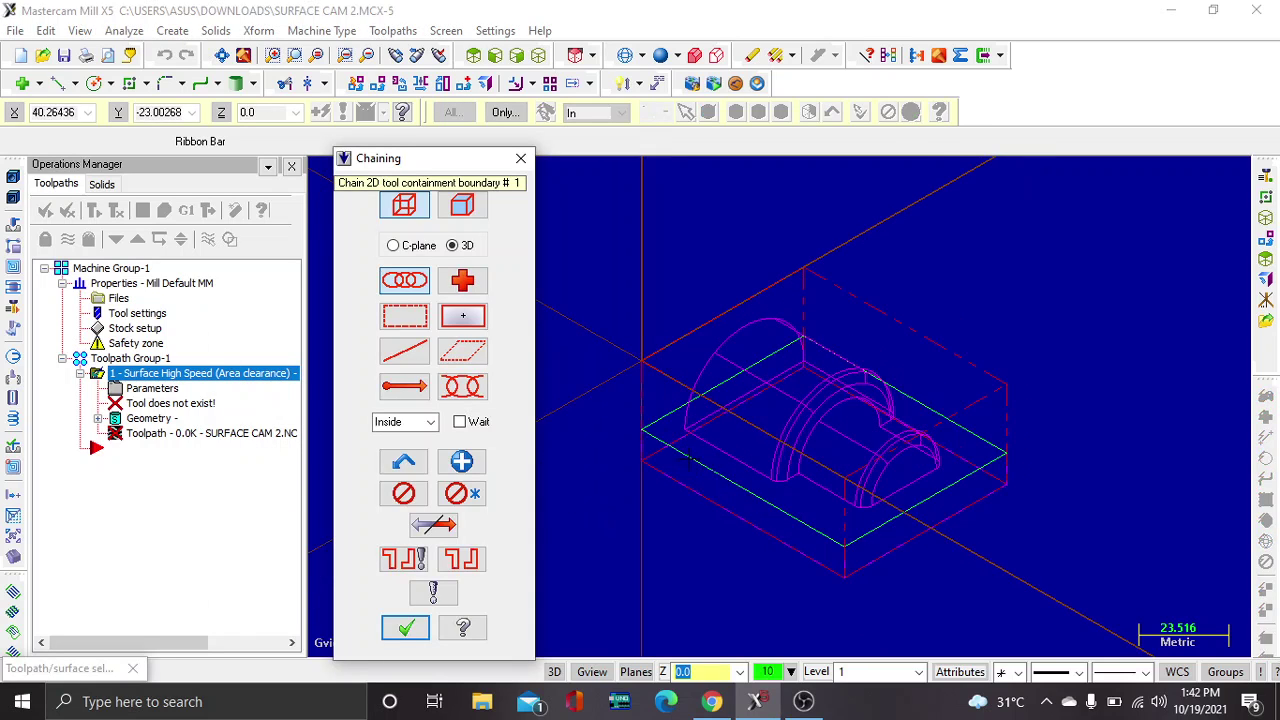
pyautogui.scroll(1, 688, 460)
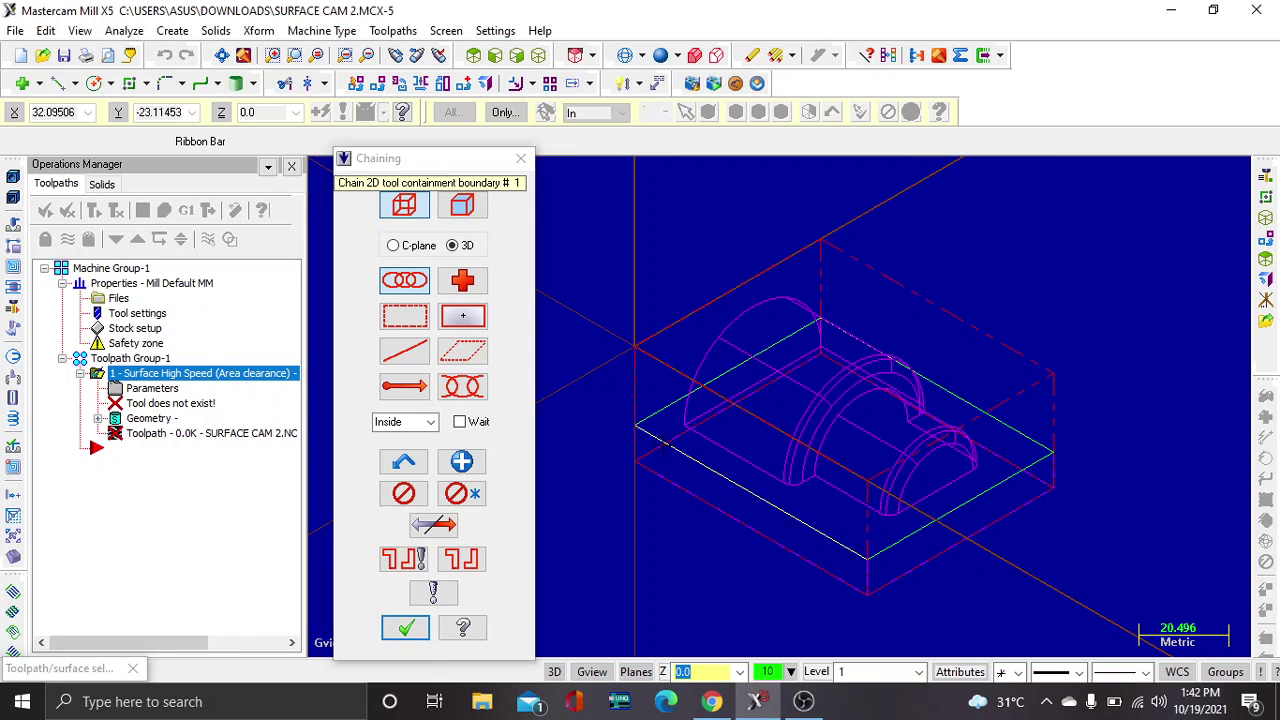
pyautogui.click(660, 441)
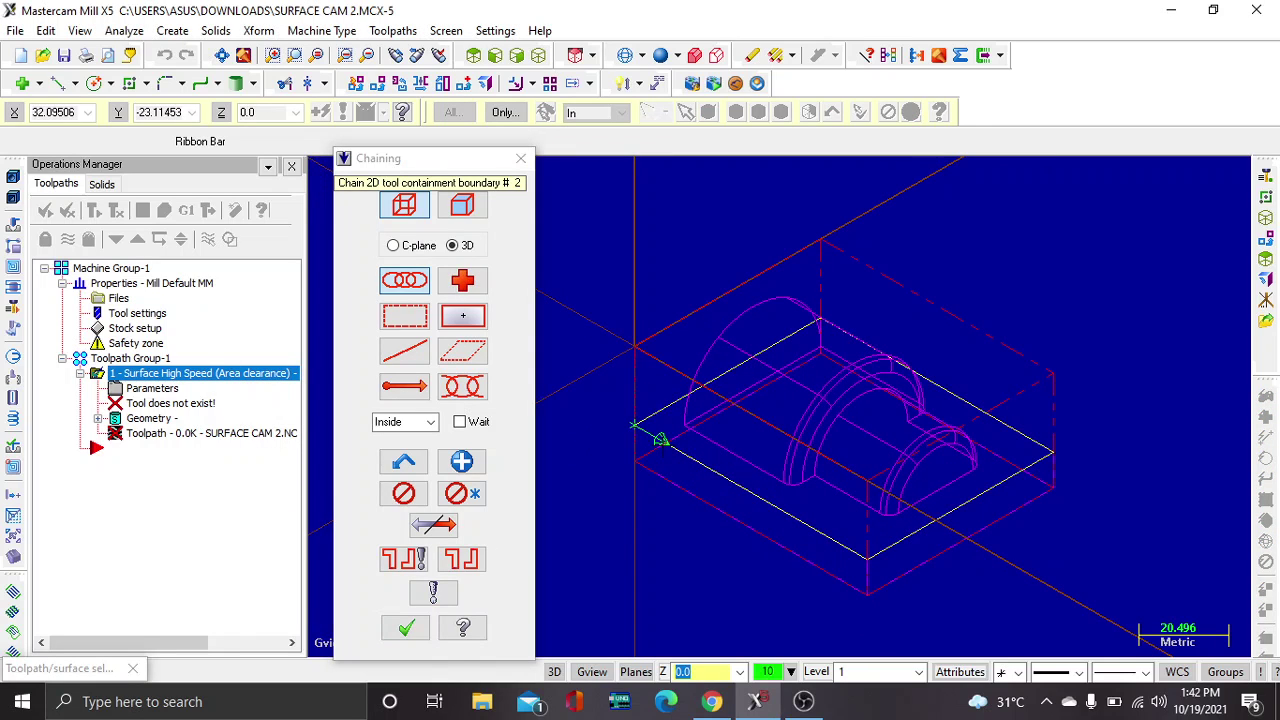
pyautogui.click(408, 628)
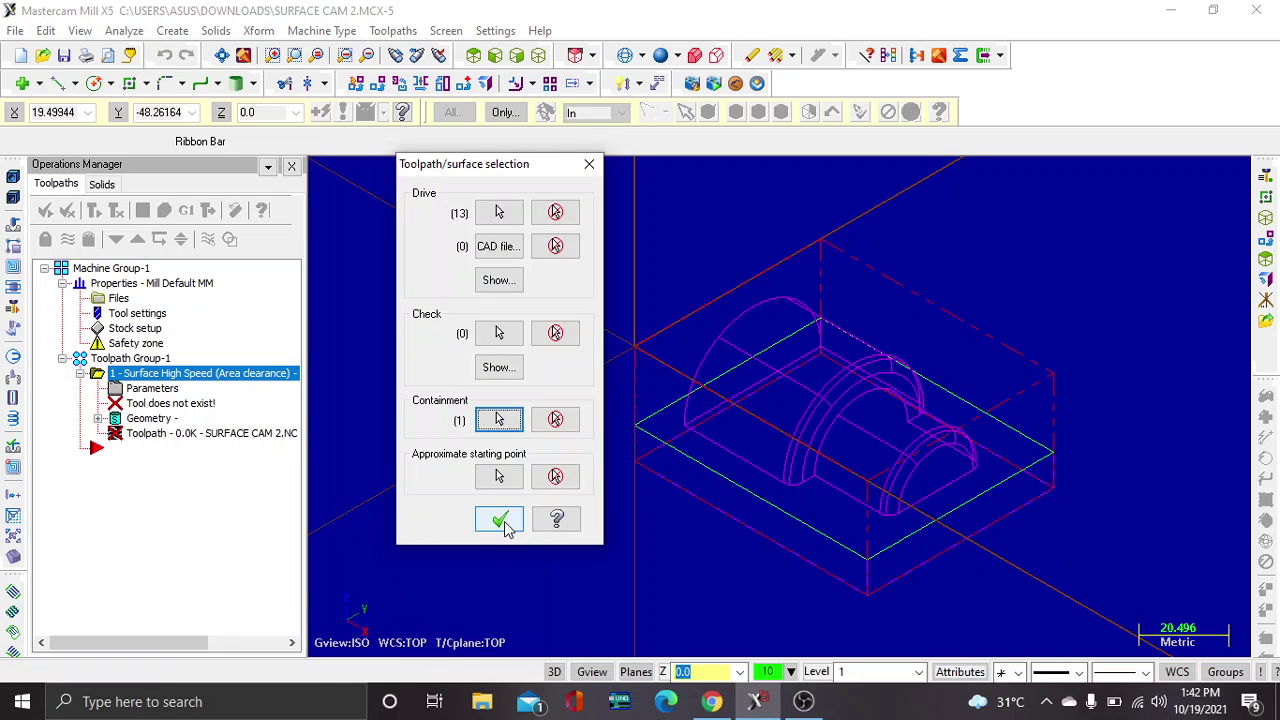
pyautogui.click(499, 518)
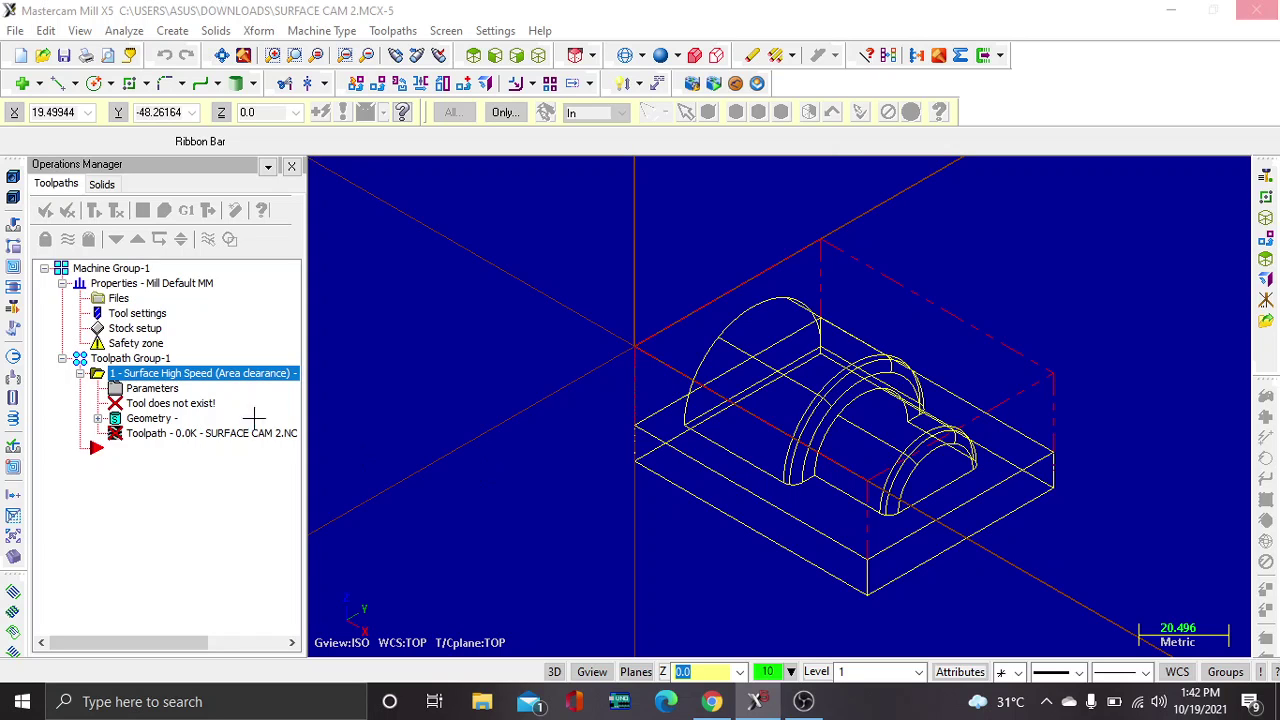
pyautogui.click(152, 388)
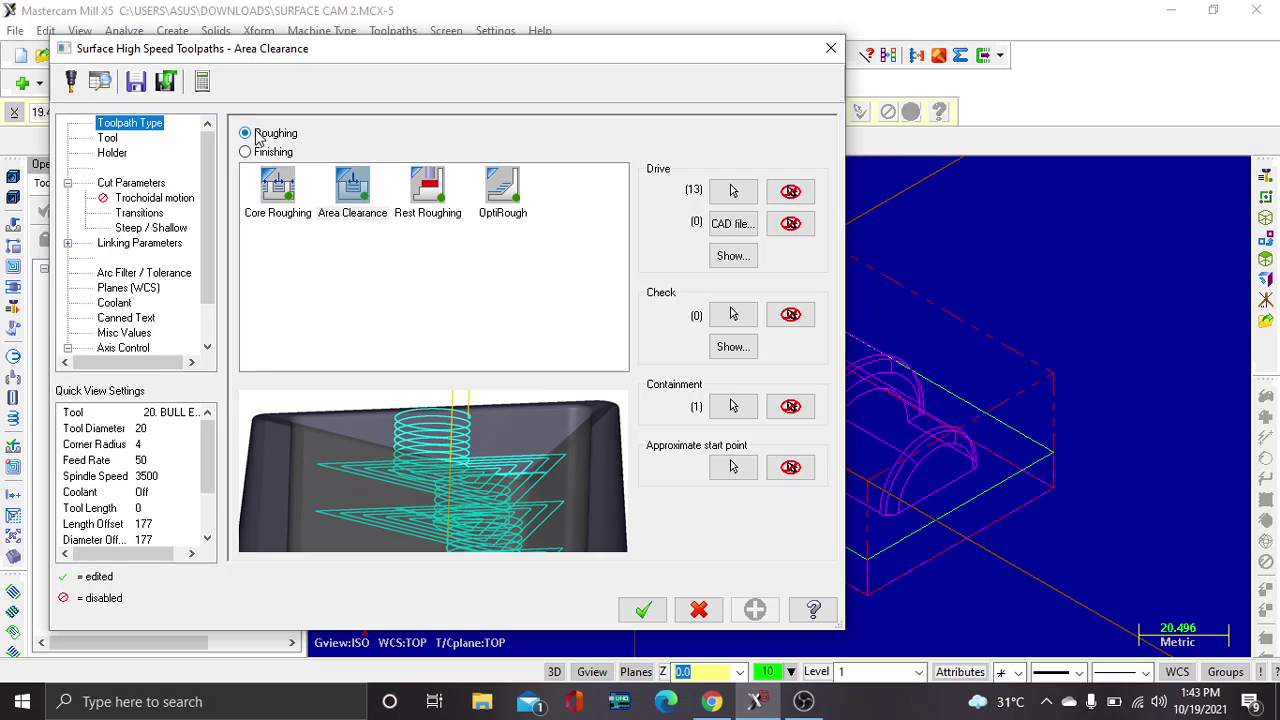
# - Switch to Core Roughing and load tool 219, the 10 flat endmill, from the library
pyautogui.click(282, 196)
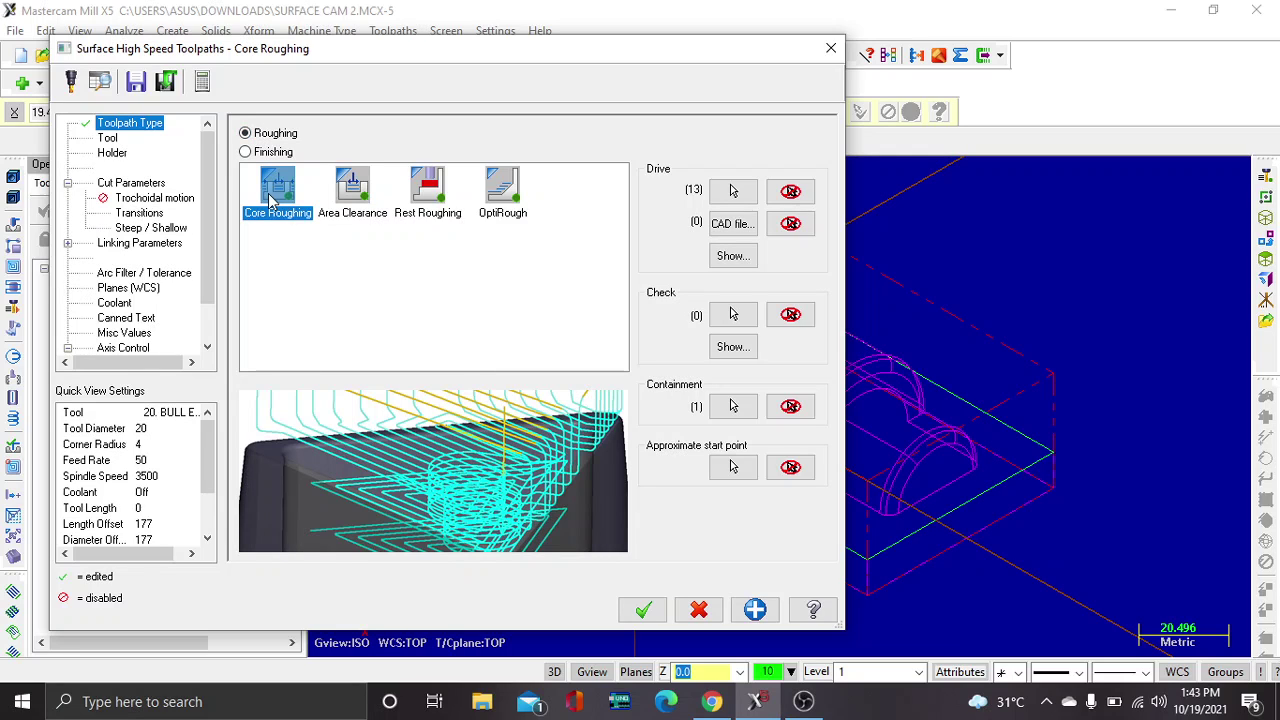
pyautogui.click(104, 139)
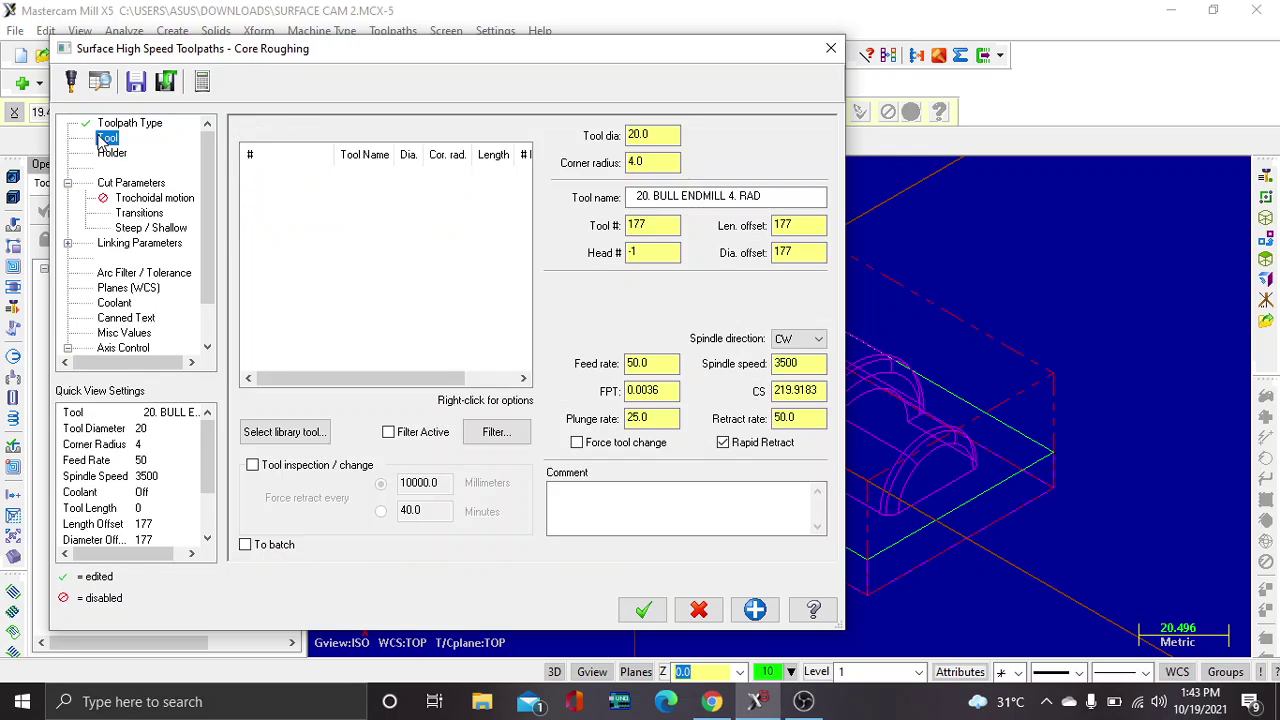
pyautogui.click(294, 433)
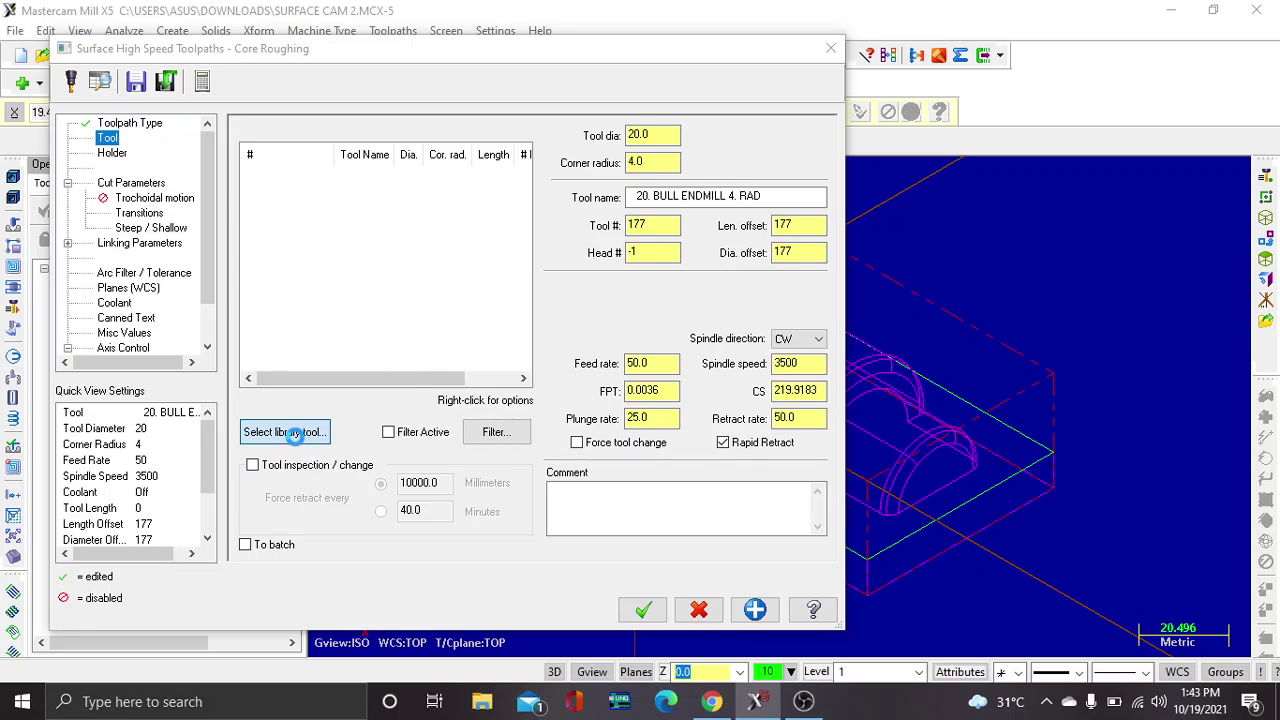
pyautogui.scroll(-4, 245, 370)
pyautogui.scroll(-15, 245, 370)
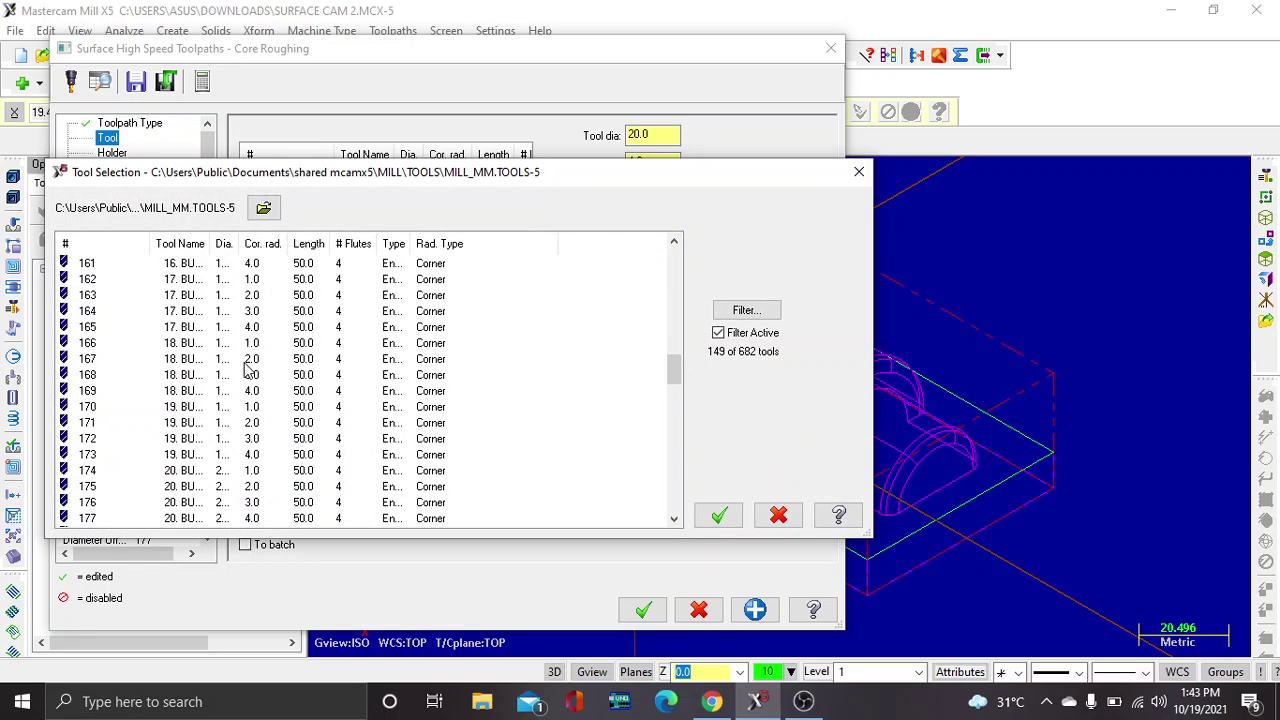
pyautogui.scroll(-16, 245, 370)
pyautogui.scroll(-9, 245, 370)
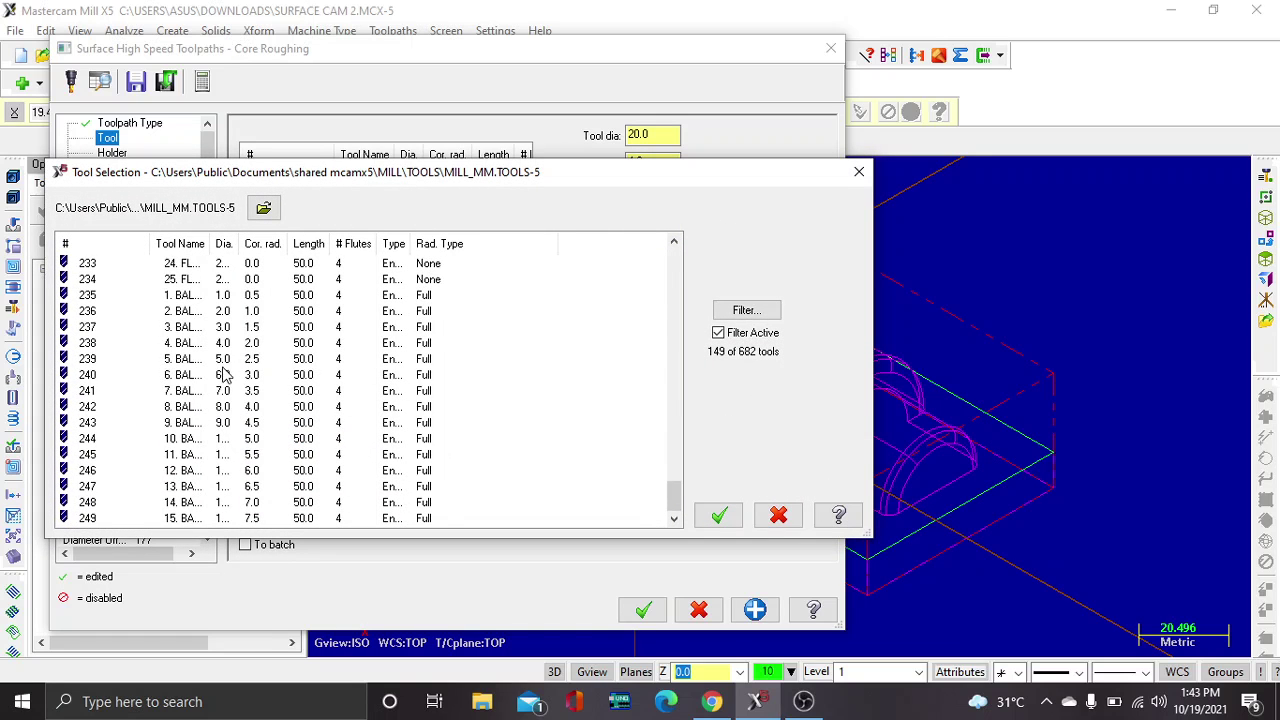
pyautogui.scroll(3, 224, 370)
pyautogui.scroll(3, 220, 370)
pyautogui.scroll(1, 213, 371)
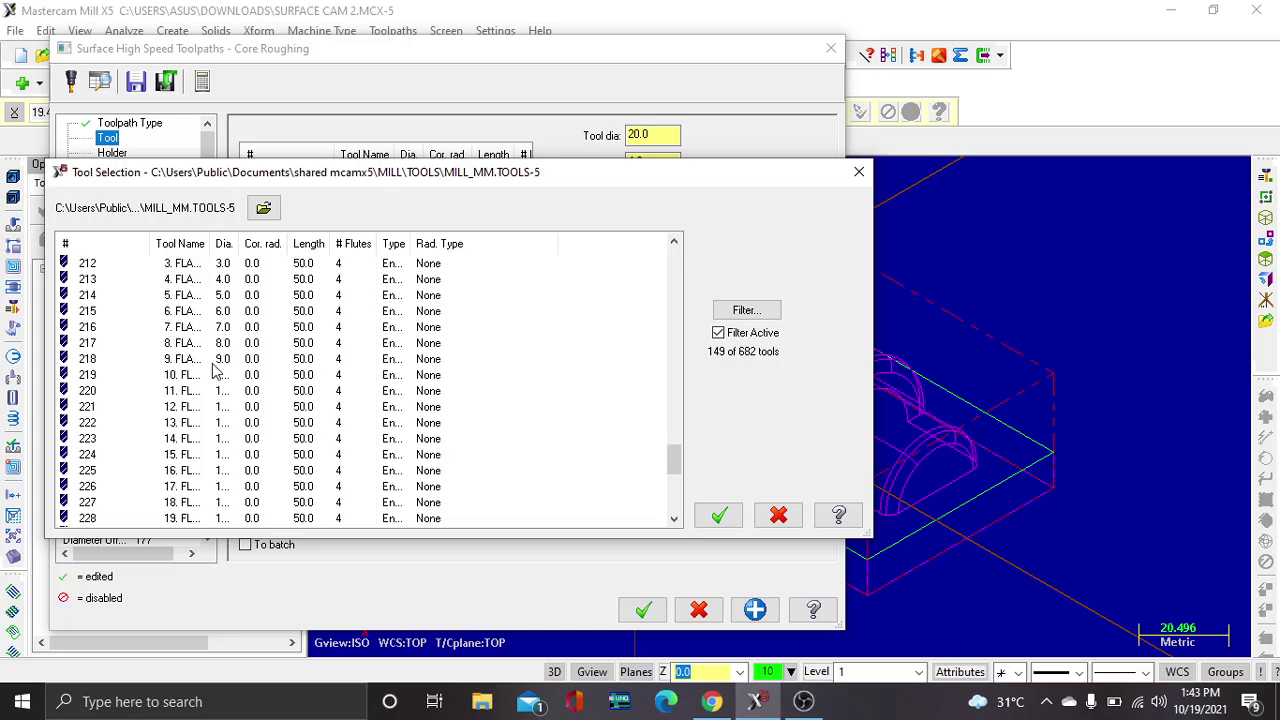
pyautogui.click(200, 376)
pyautogui.click(718, 514)
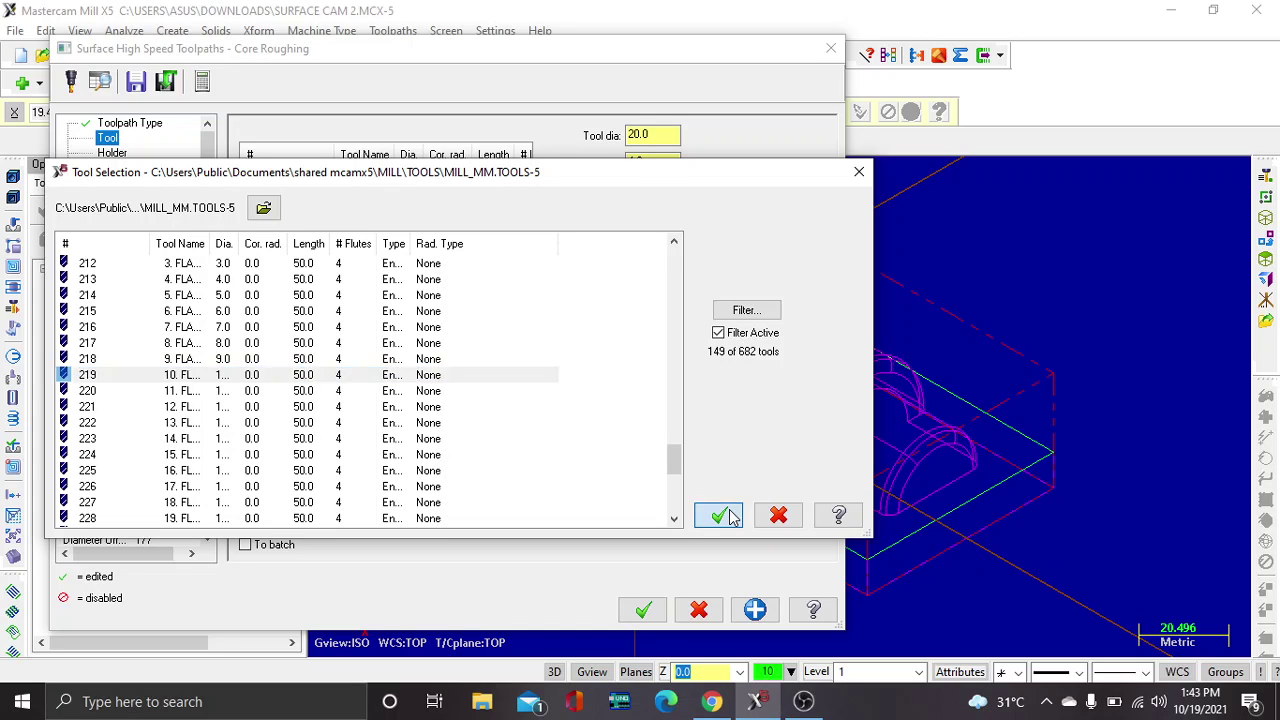
# - Set the Core Roughing retract mode in Linking Parameters to Full Vertical Retract
pyautogui.click(110, 154)
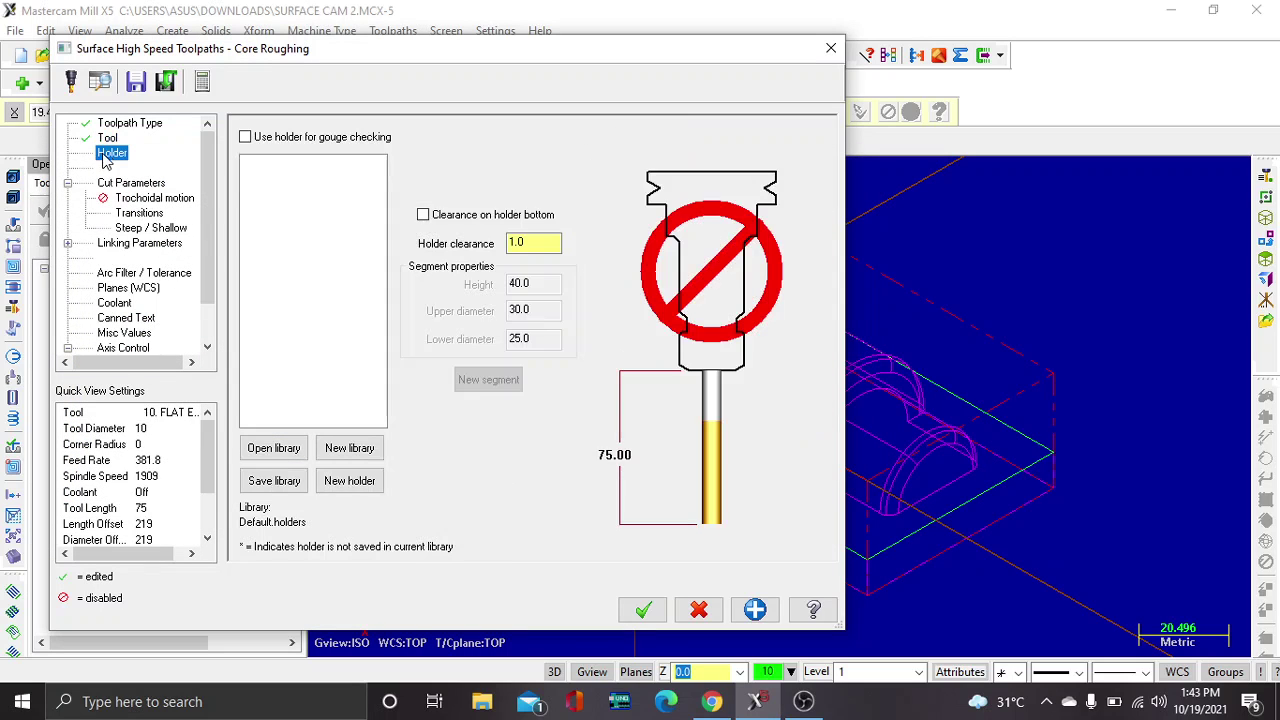
pyautogui.click(141, 188)
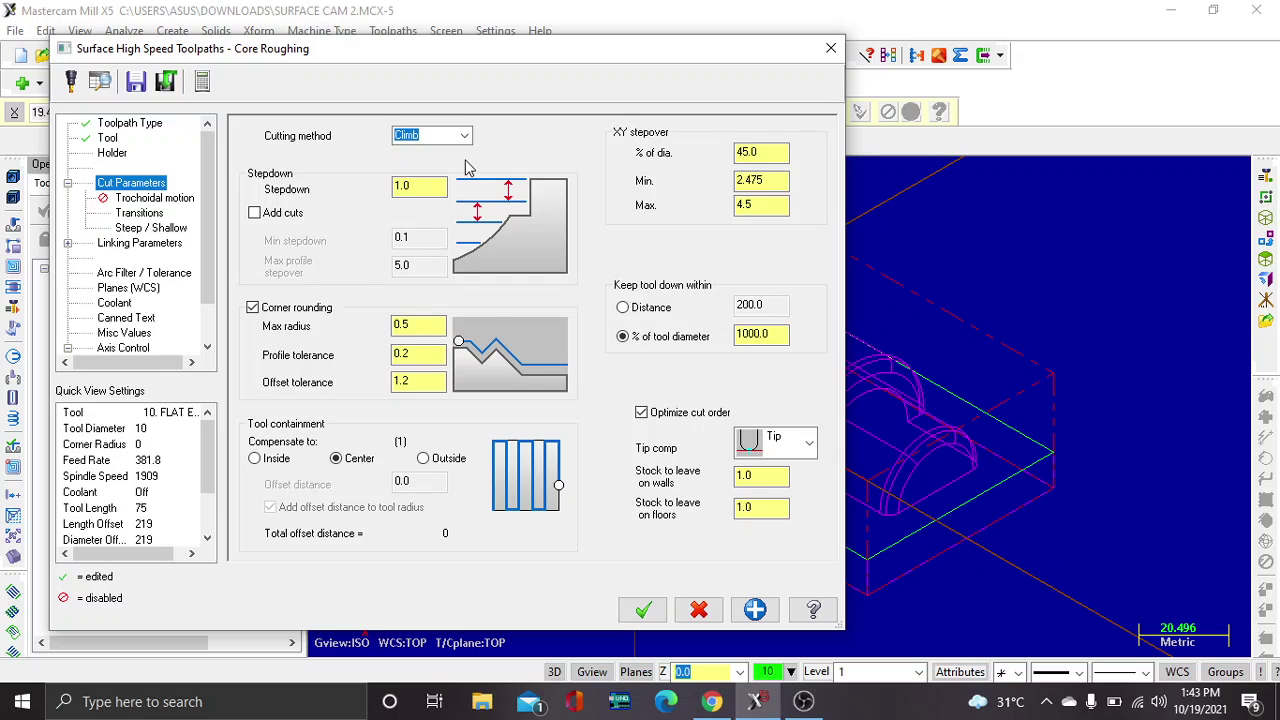
pyautogui.click(150, 244)
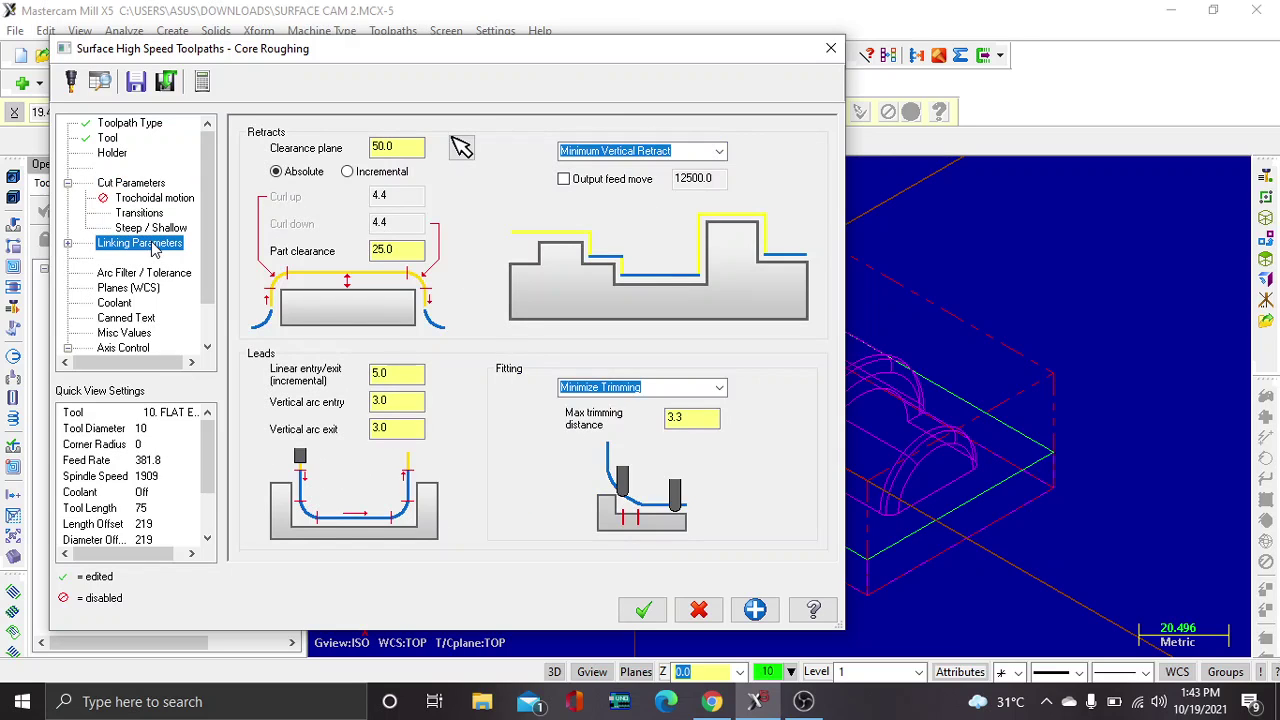
pyautogui.click(718, 152)
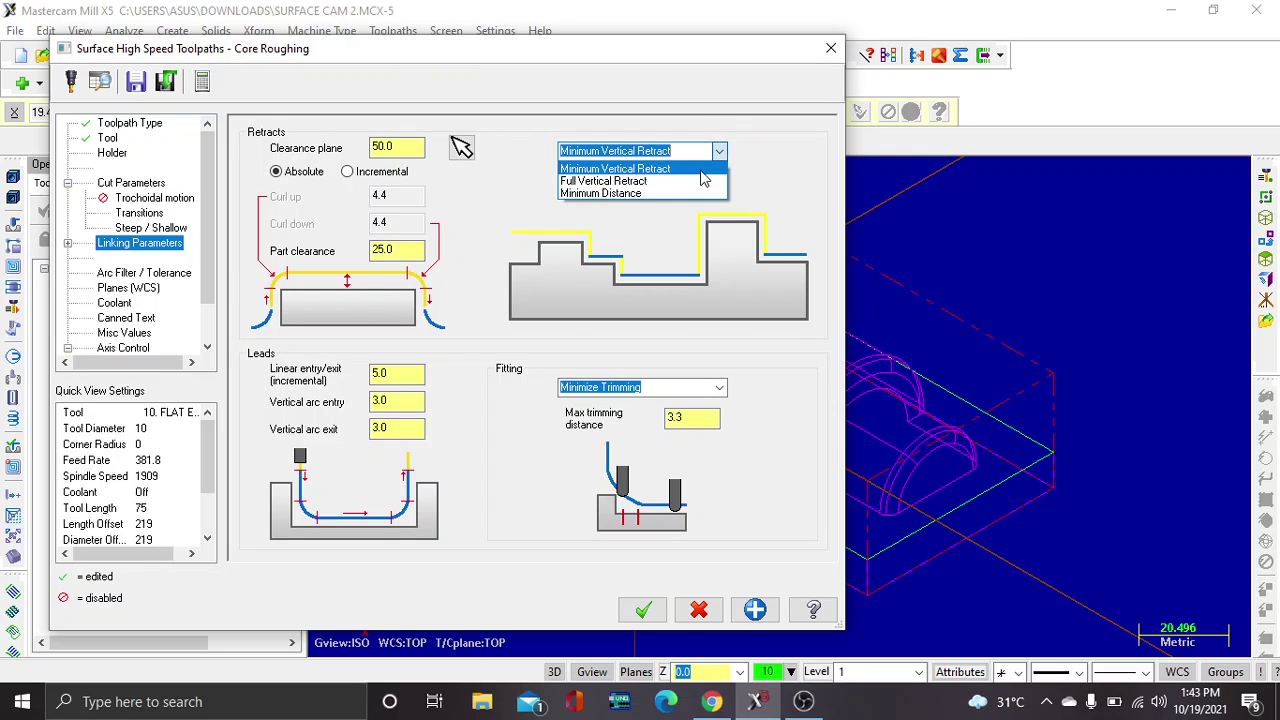
pyautogui.click(705, 183)
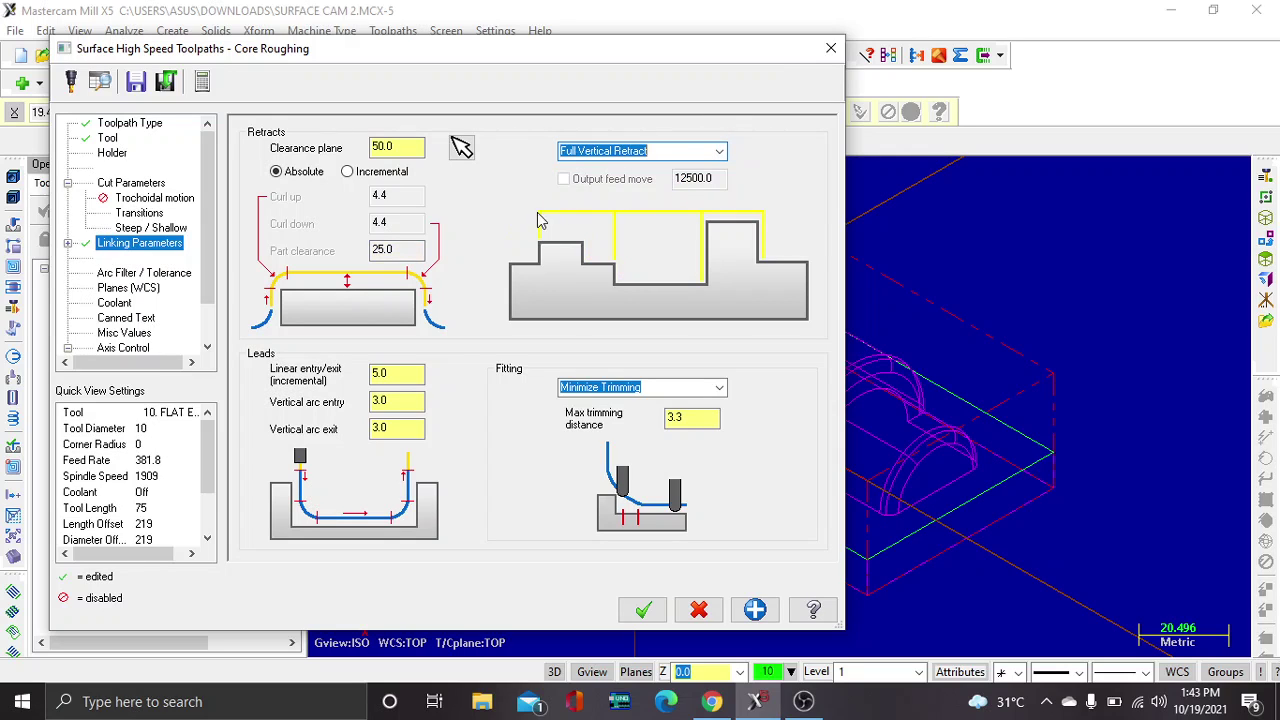
# - Accept the Core Roughing parameters to generate the 1381.1K toolpath with the 10 flat endmill
pyautogui.click(654, 618)
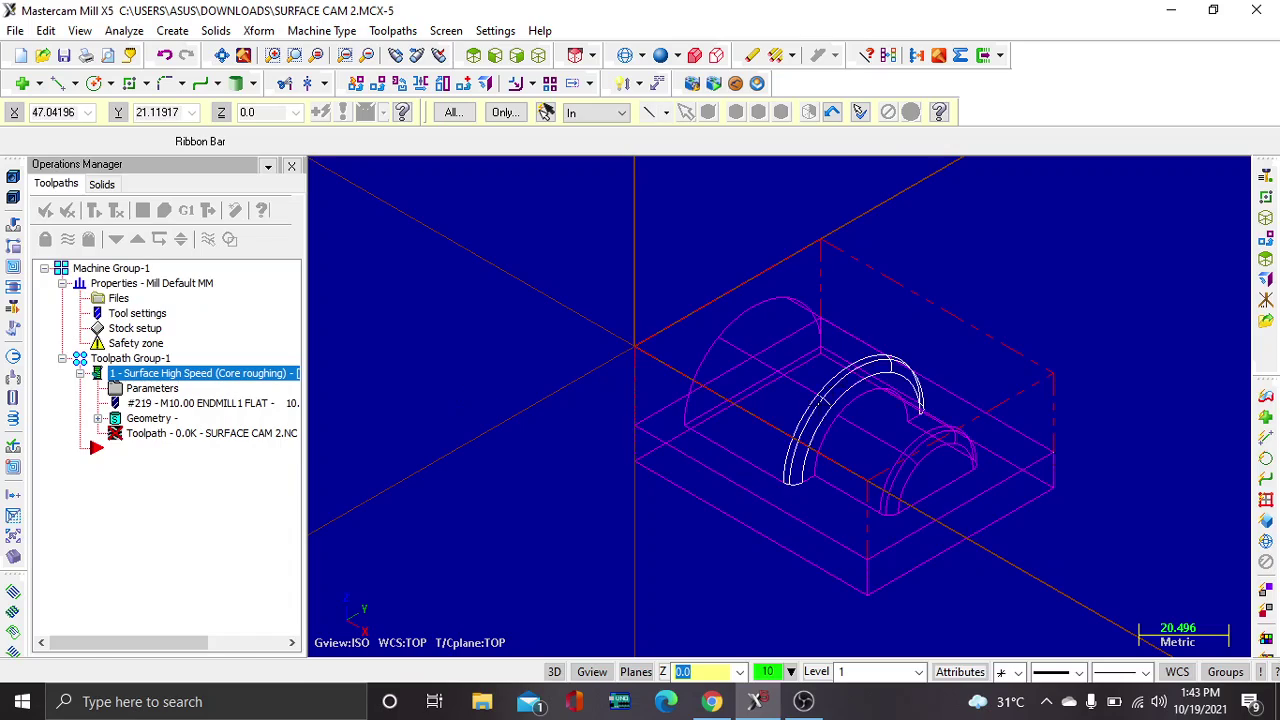
pyautogui.scroll(-2, 530, 452)
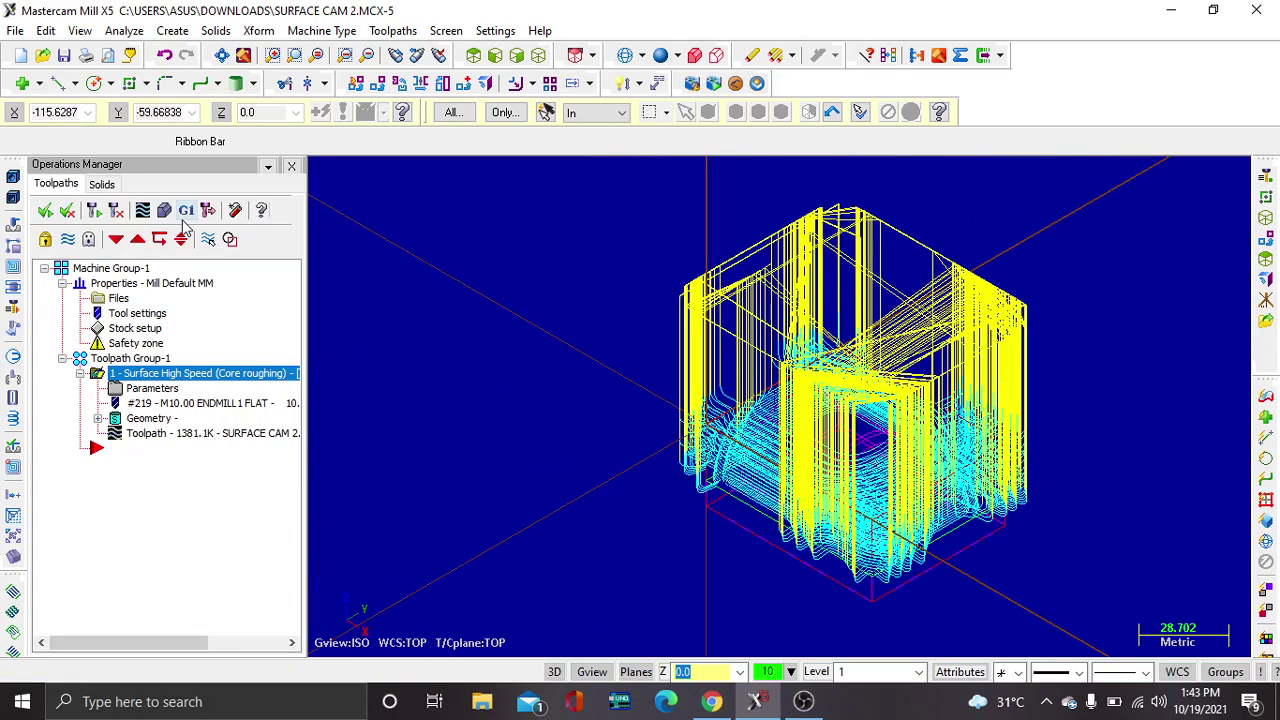
# - Run the solid Verify simulation of Core Roughing, inspect the roughed stock, then close Verify
pyautogui.click(164, 210)
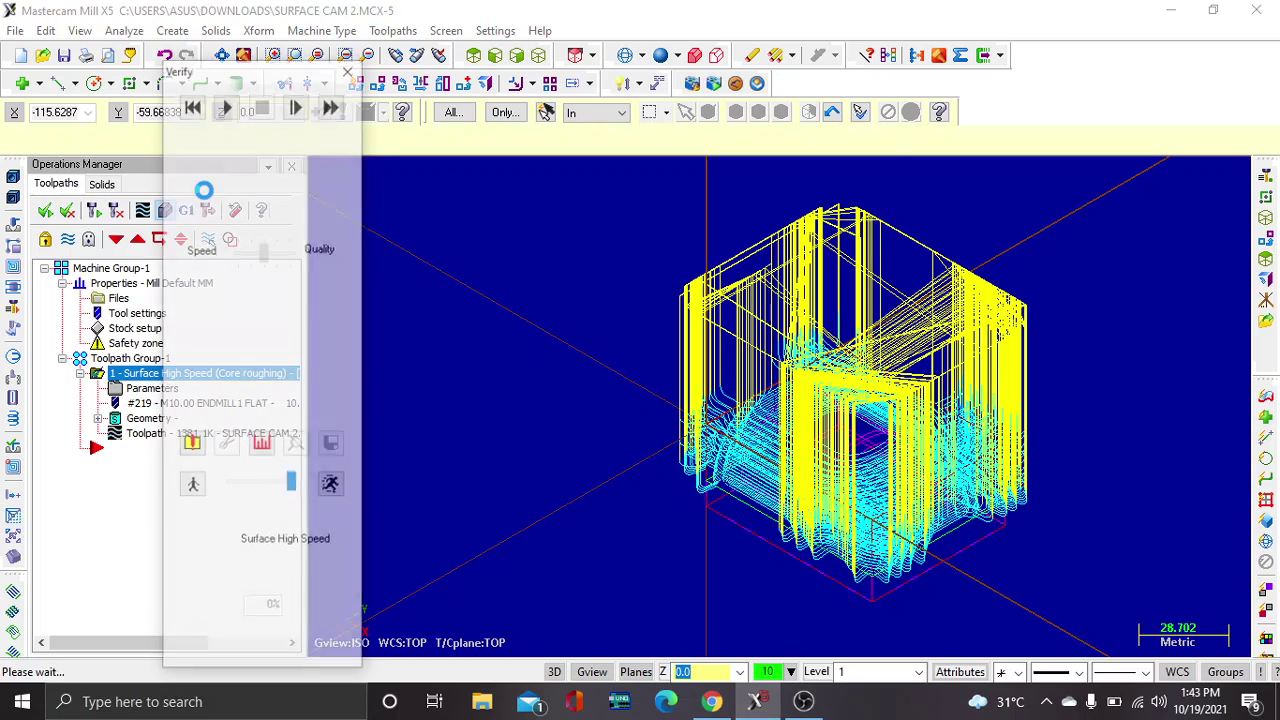
pyautogui.click(228, 106)
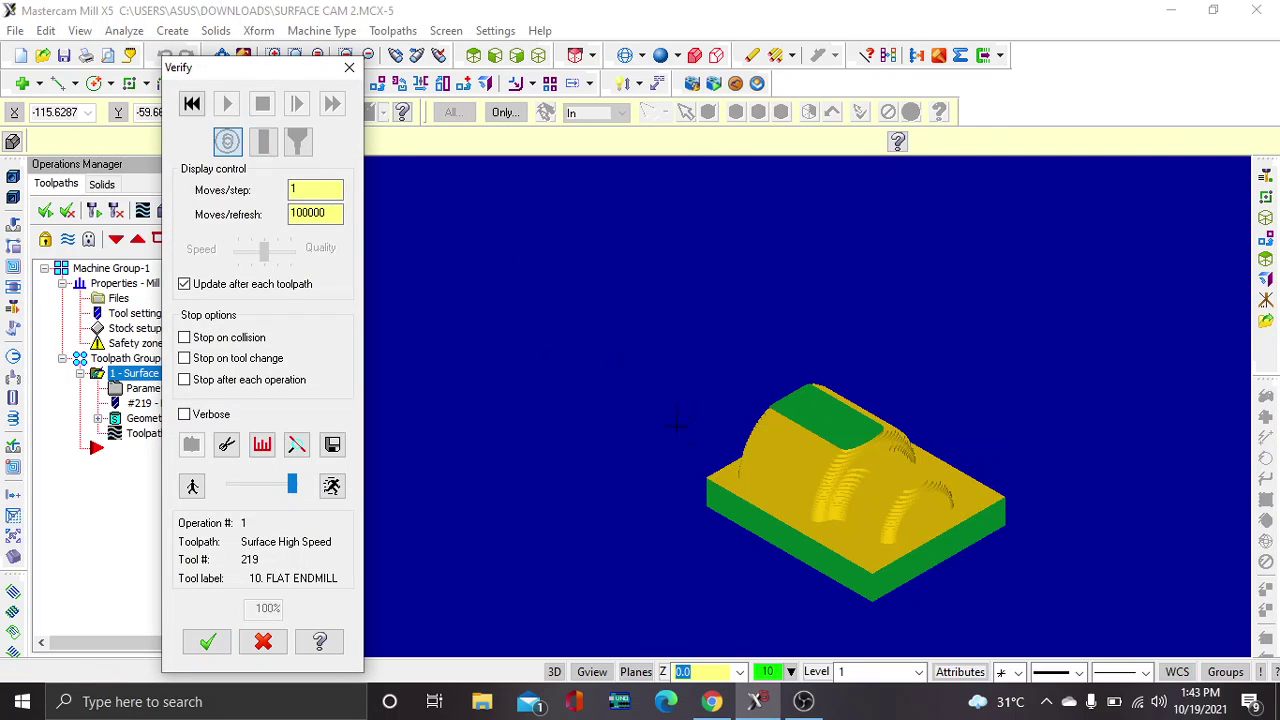
pyautogui.scroll(2, 785, 505)
pyautogui.scroll(3, 774, 457)
pyautogui.scroll(2, 757, 437)
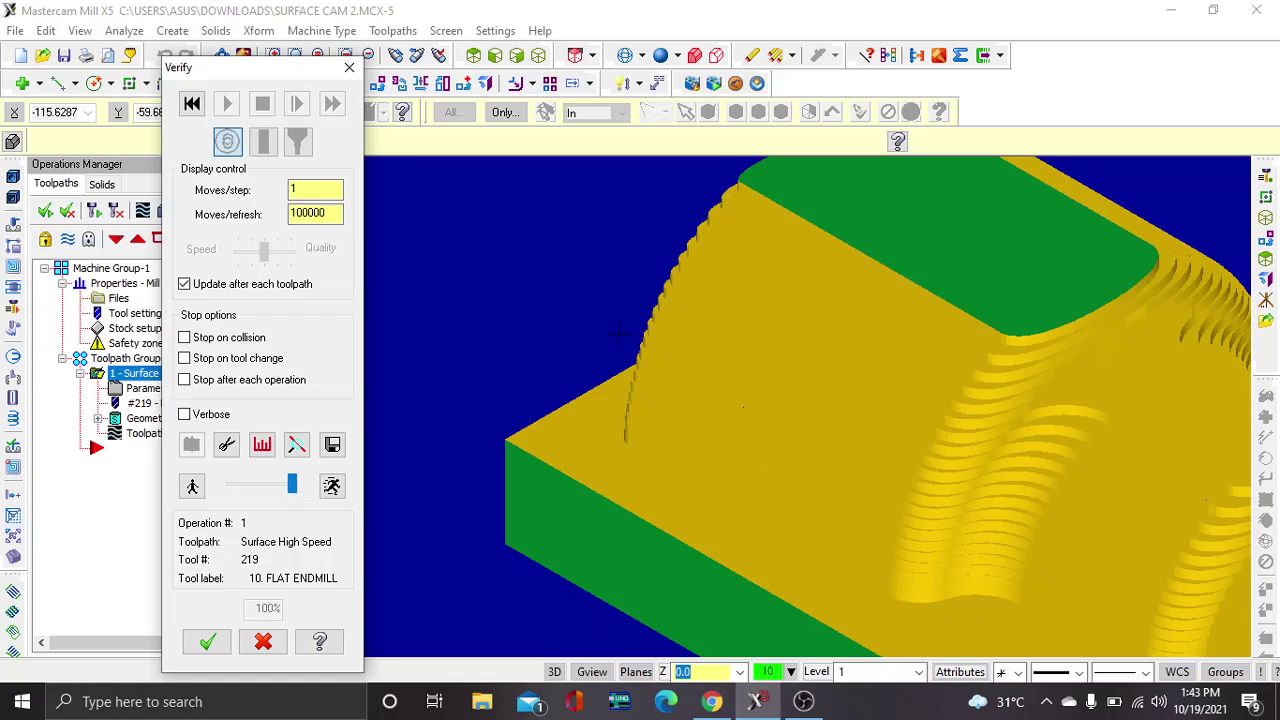
pyautogui.moveTo(620, 335); pyautogui.dragTo(1206, 414, button='middle')
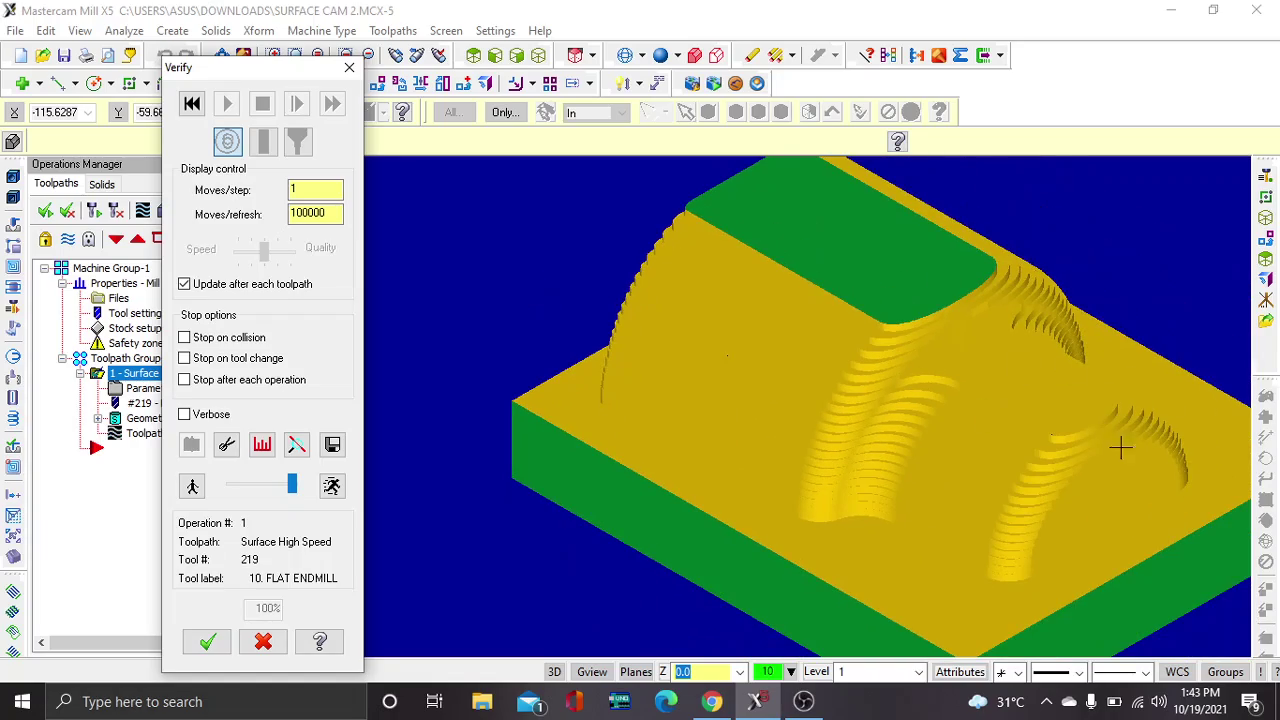
pyautogui.click(207, 641)
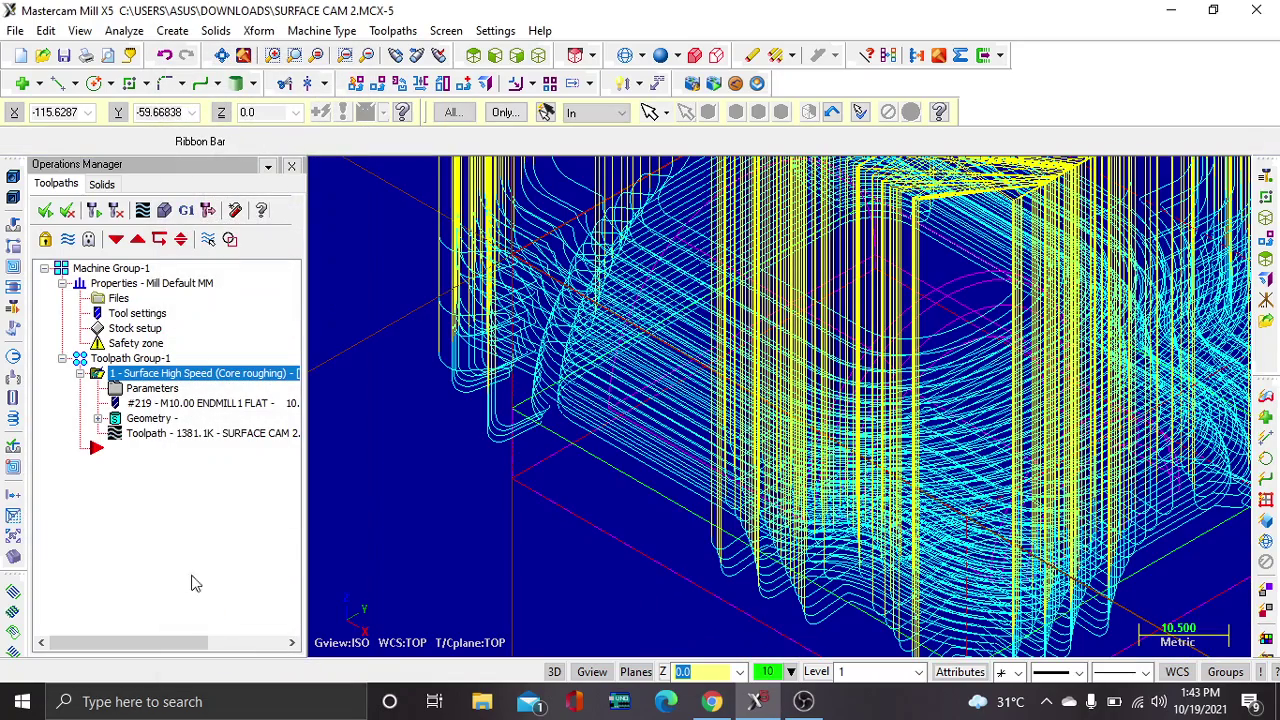
# - Start a new Surface High Speed toolpath and pick its 13 drive surfaces
pyautogui.scroll(-2, 600, 405)
pyautogui.scroll(-2, 700, 400)
pyautogui.scroll(-2, 780, 390)
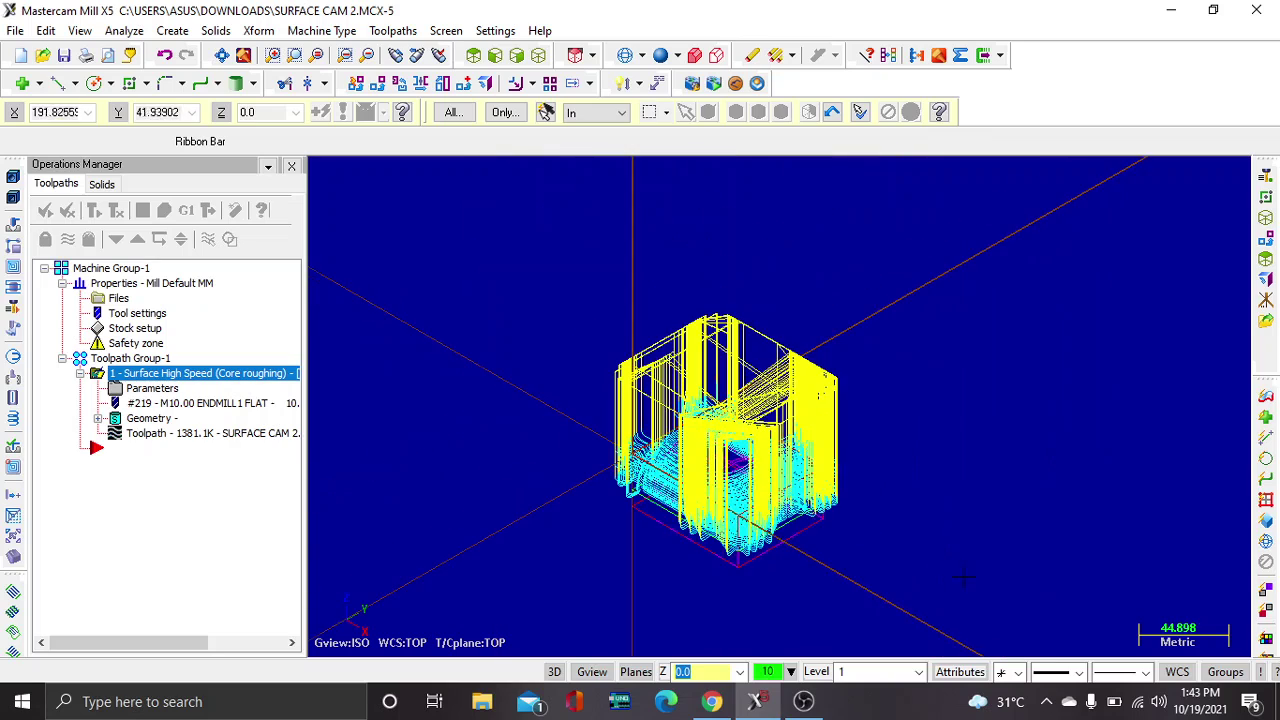
pyautogui.click(393, 30)
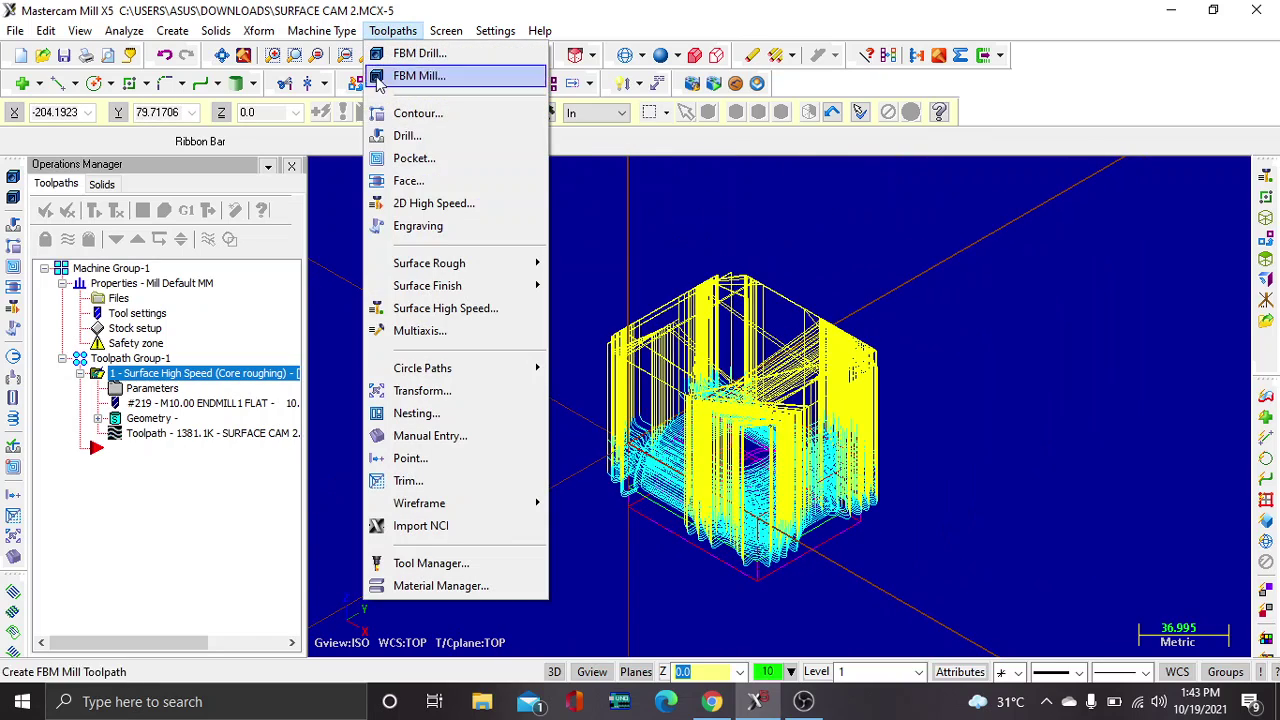
pyautogui.click(460, 318)
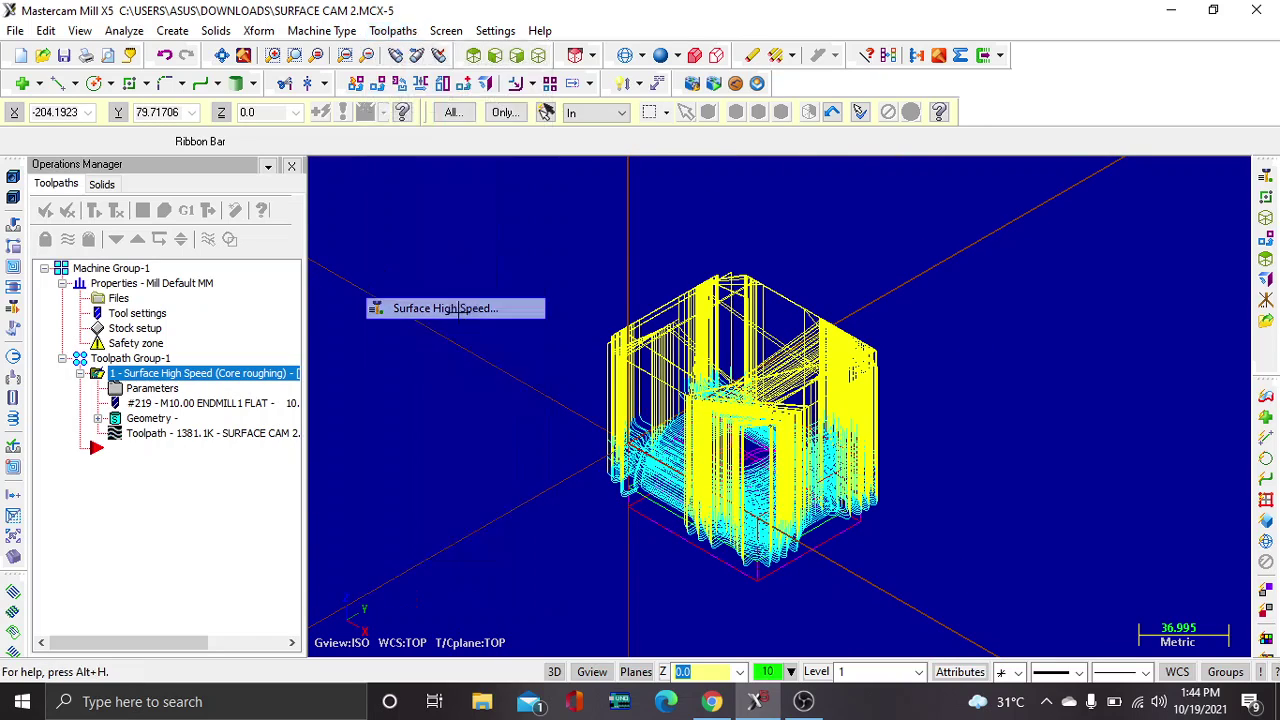
pyautogui.click(538, 590)
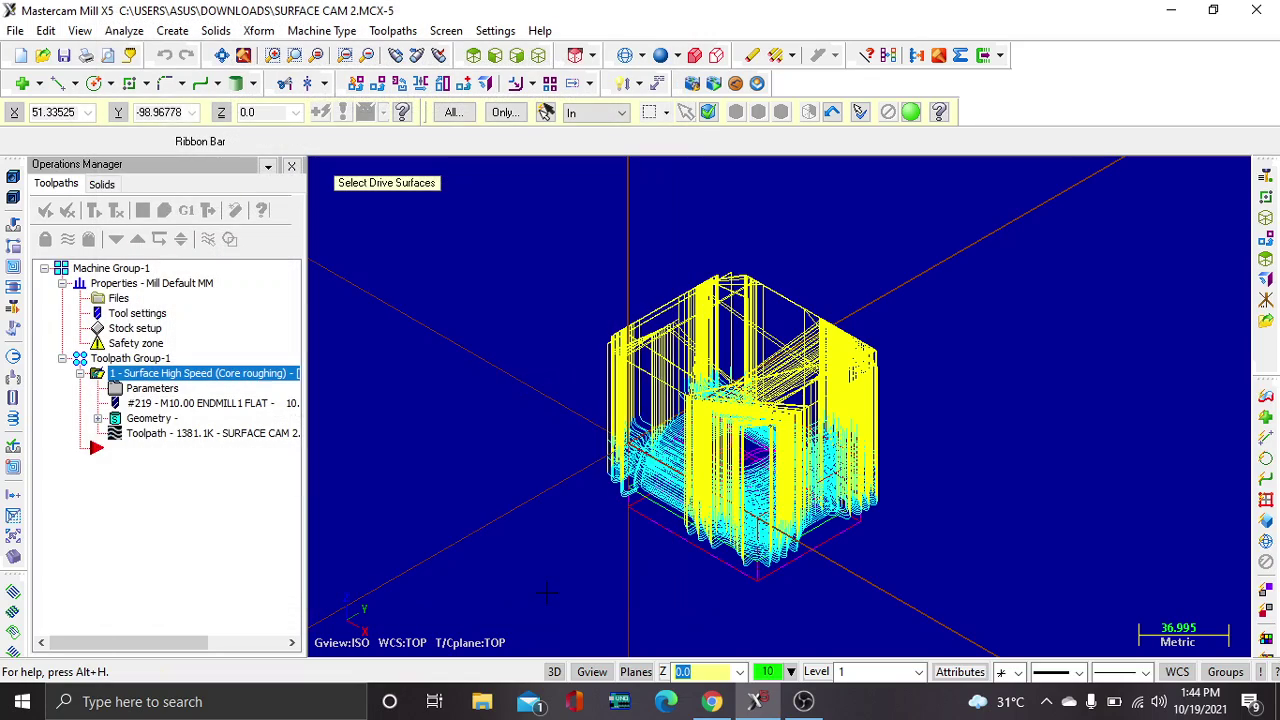
pyautogui.scroll(2, 760, 455)
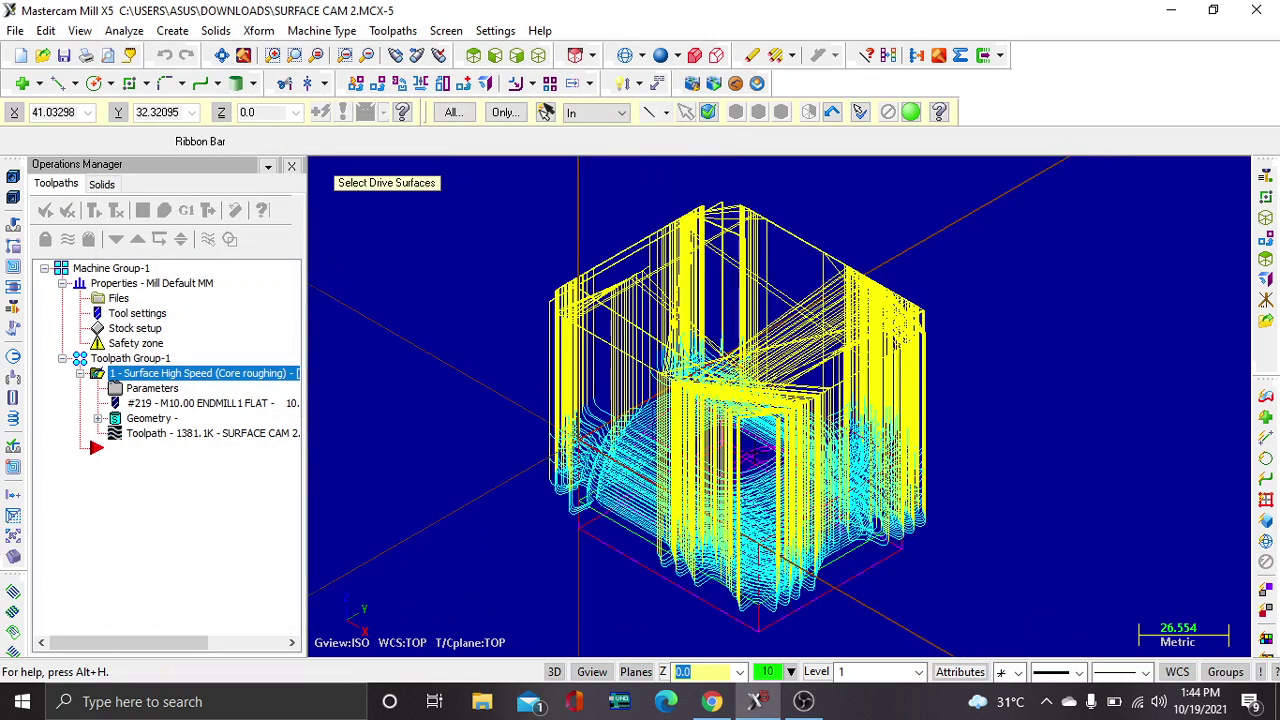
pyautogui.scroll(2, 760, 455)
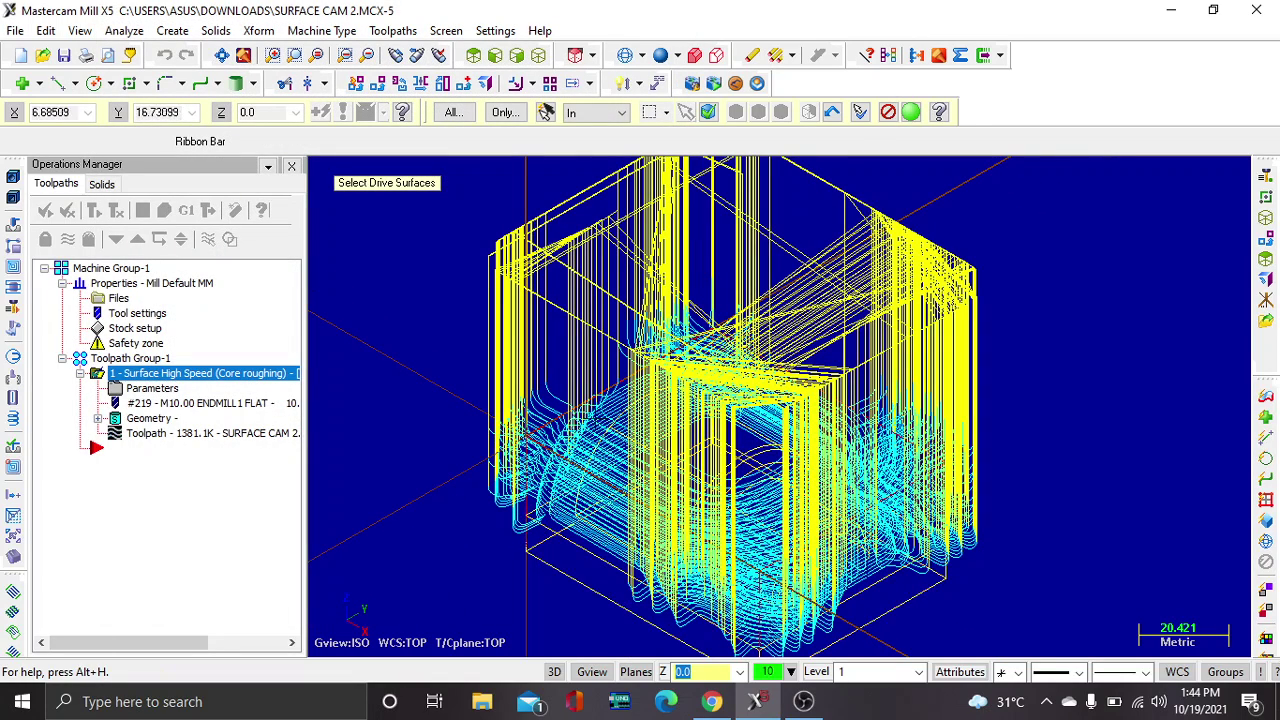
pyautogui.press('Return')
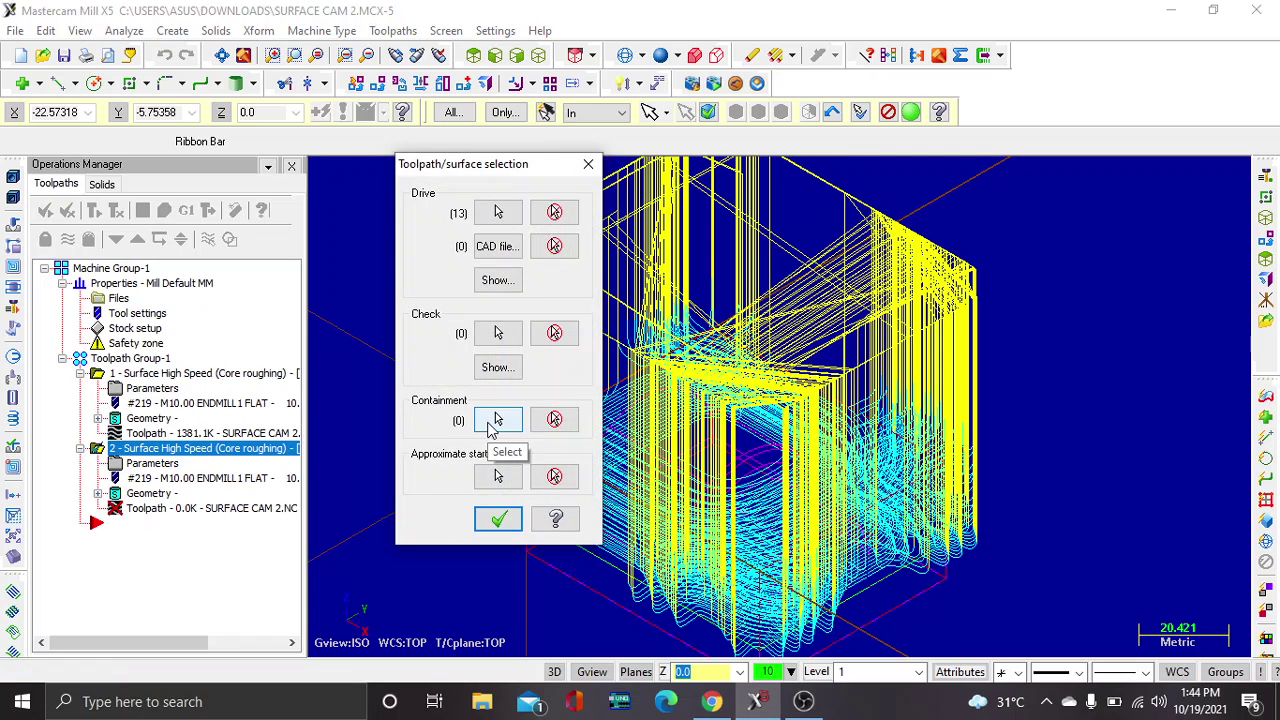
# - Chain a containment boundary and accept the surface and boundary selections
pyautogui.click(499, 421)
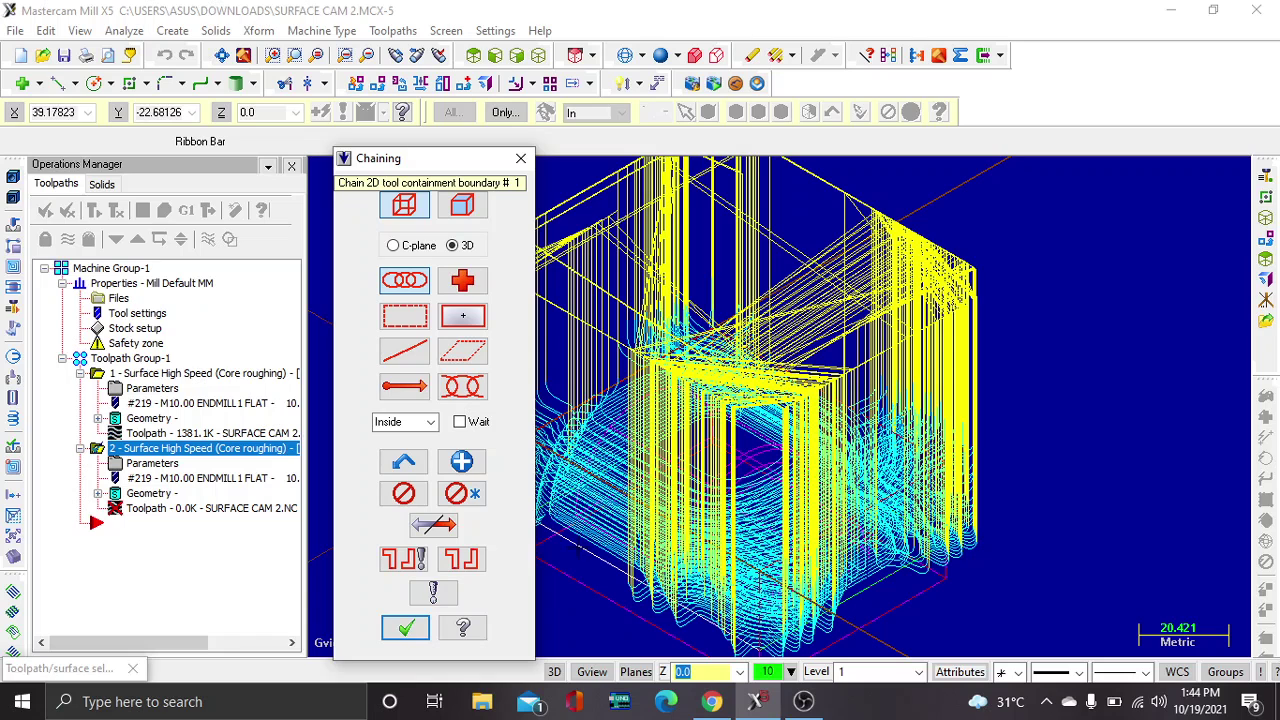
pyautogui.click(405, 627)
pyautogui.click(498, 519)
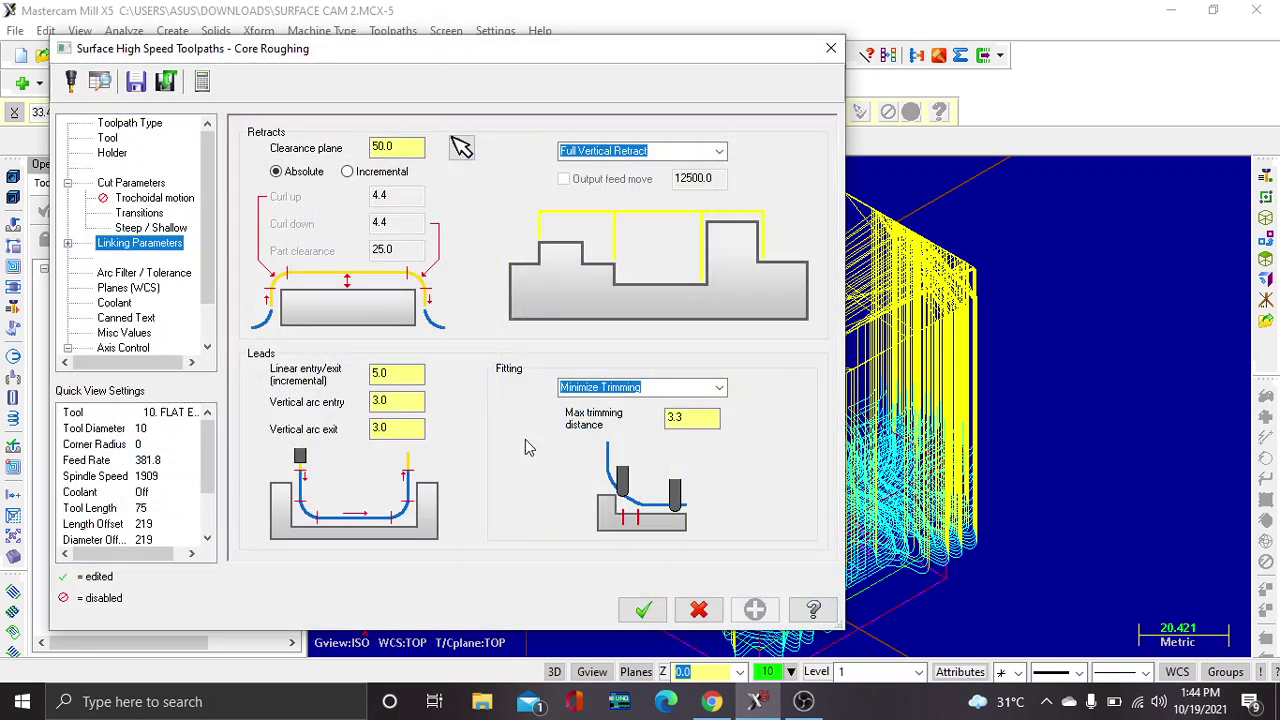
# - Switch the second toolpath's type from Core Roughing to Scallop finishing
pyautogui.click(137, 126)
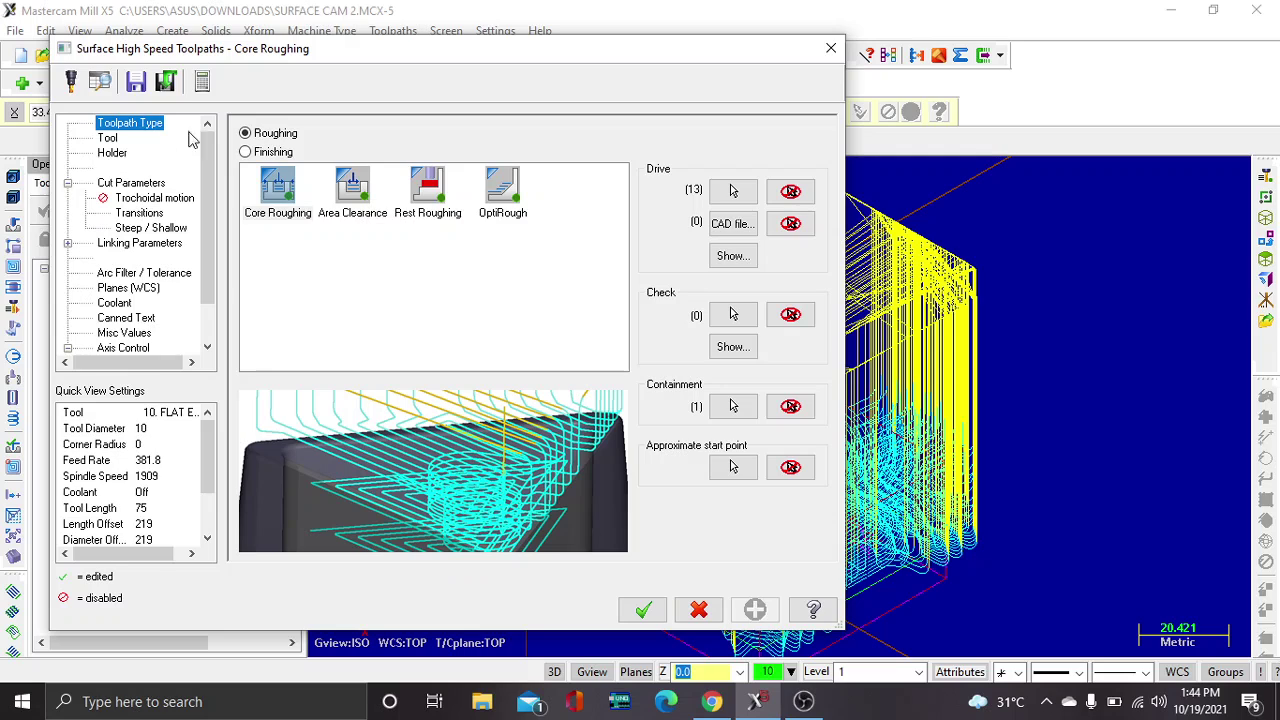
pyautogui.click(247, 153)
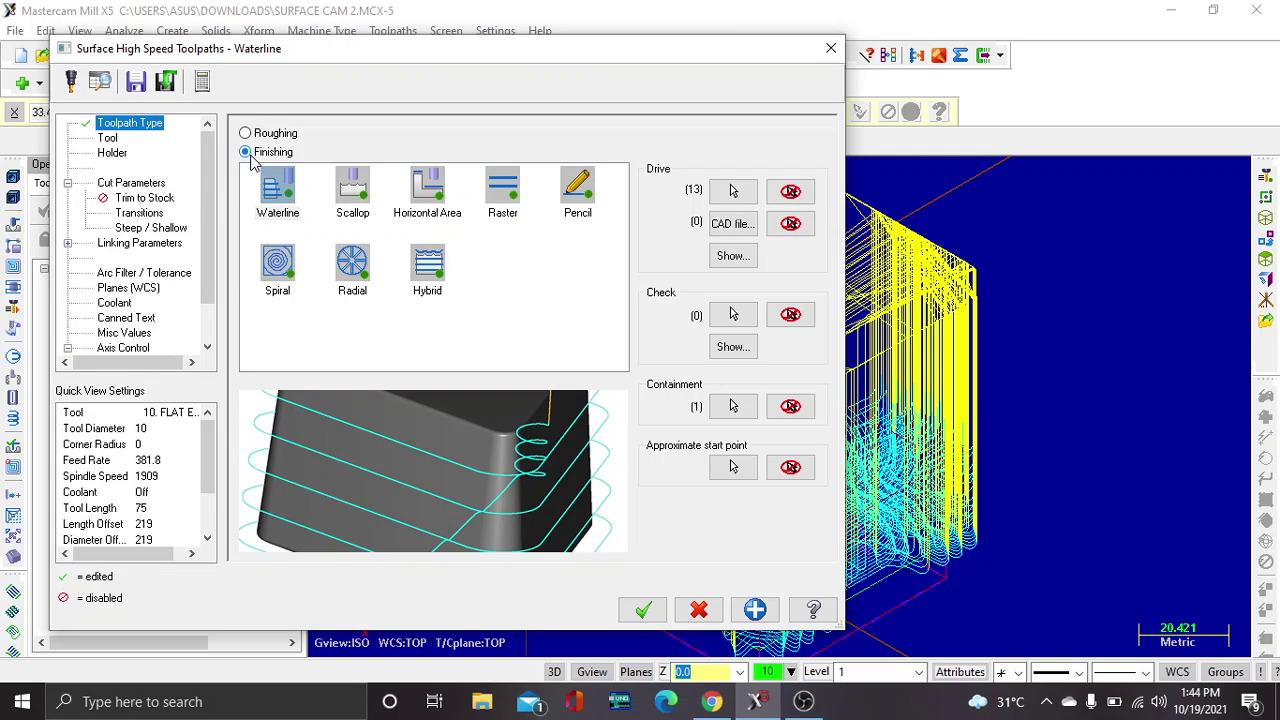
pyautogui.click(357, 188)
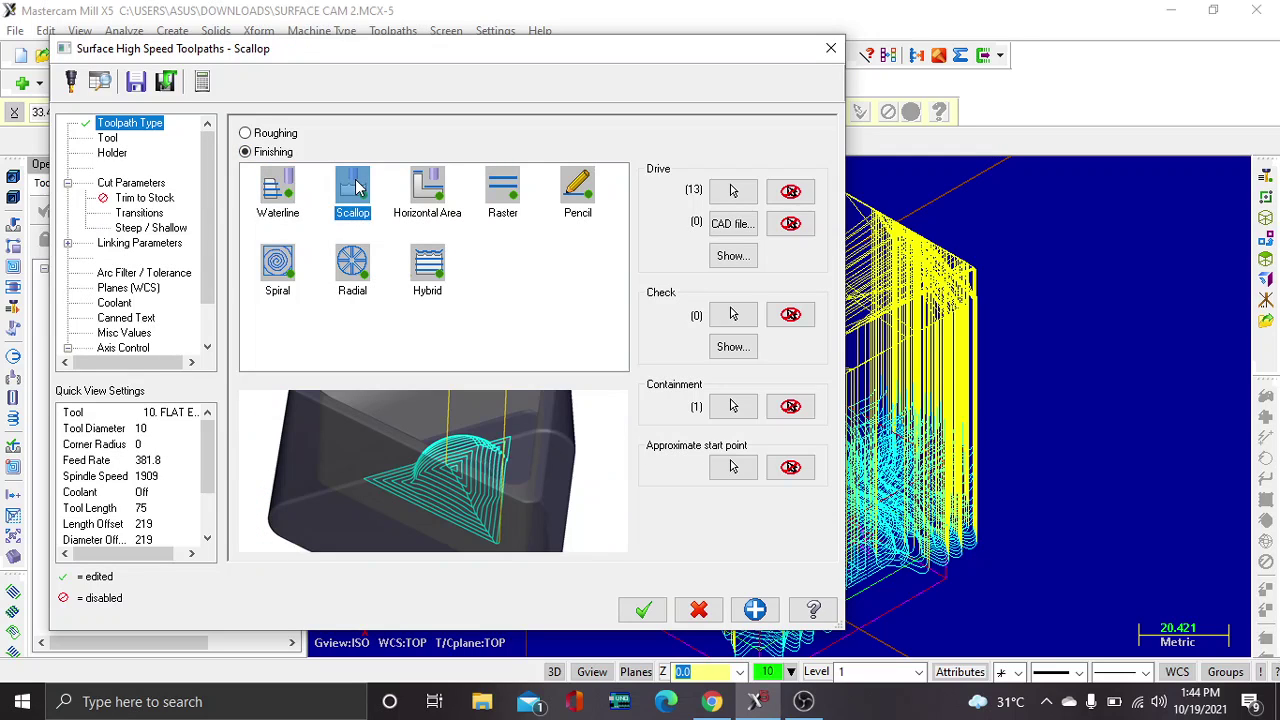
pyautogui.click(108, 140)
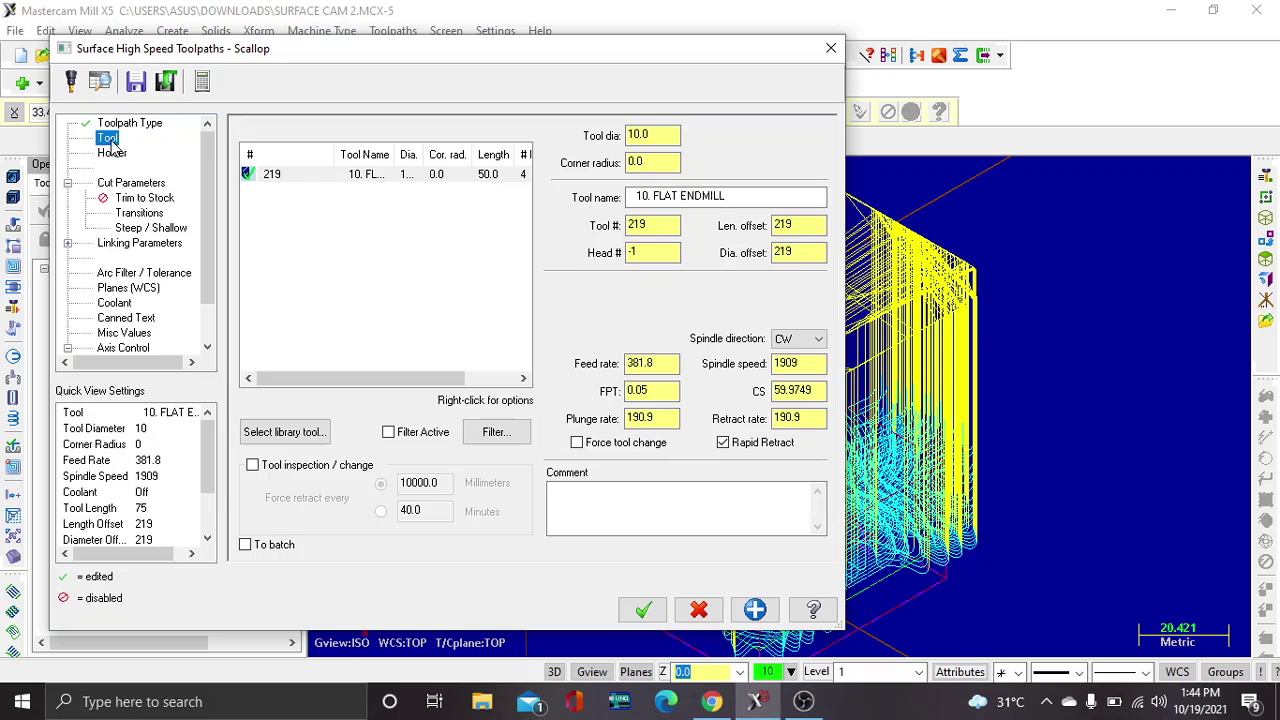
# - Choose library tool 123, the 6 bull endmill with 2.0 radius, for the Scallop toolpath
pyautogui.click(318, 433)
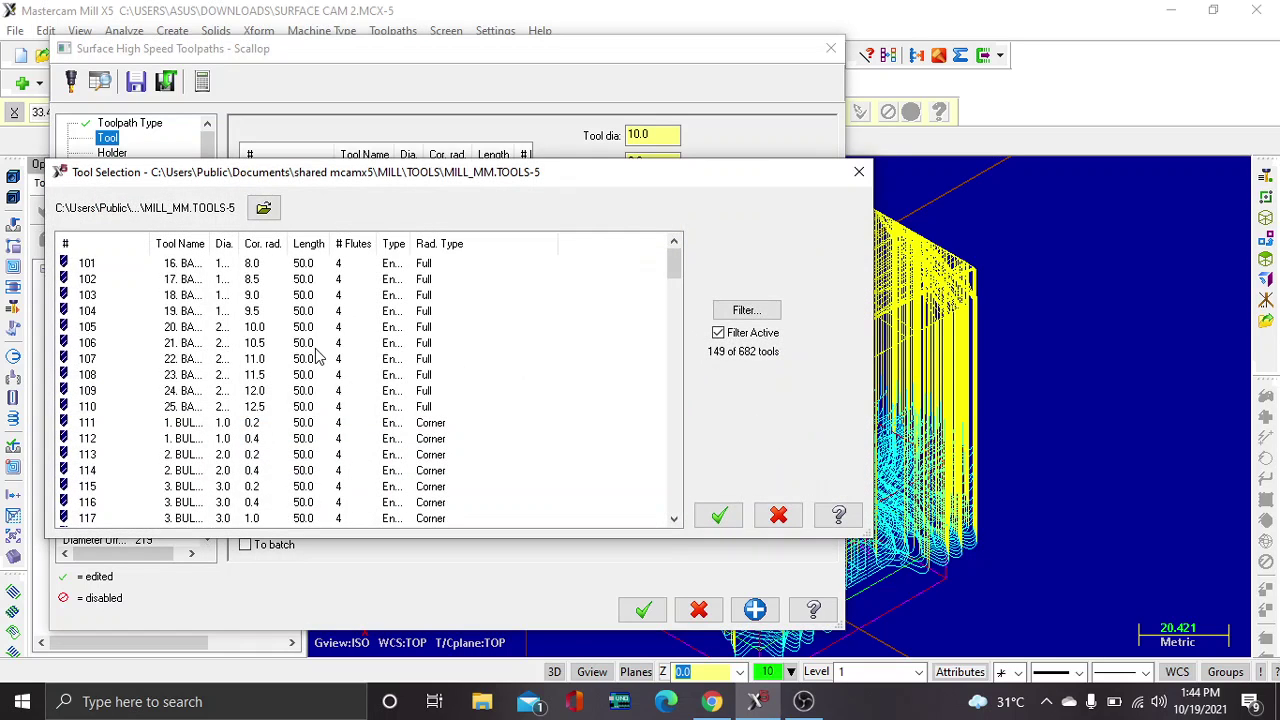
pyautogui.scroll(-2, 265, 358)
pyautogui.scroll(-5, 265, 358)
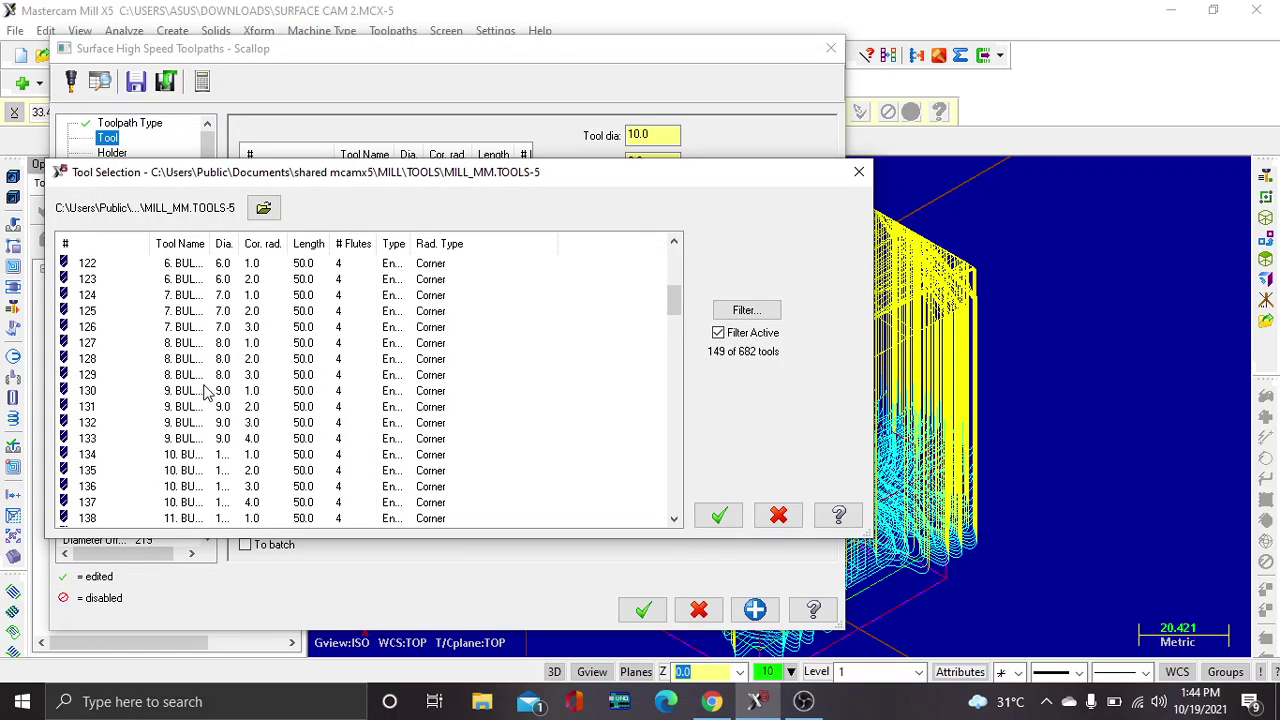
pyautogui.scroll(-1, 205, 392)
pyautogui.scroll(-2, 210, 385)
pyautogui.scroll(2, 215, 378)
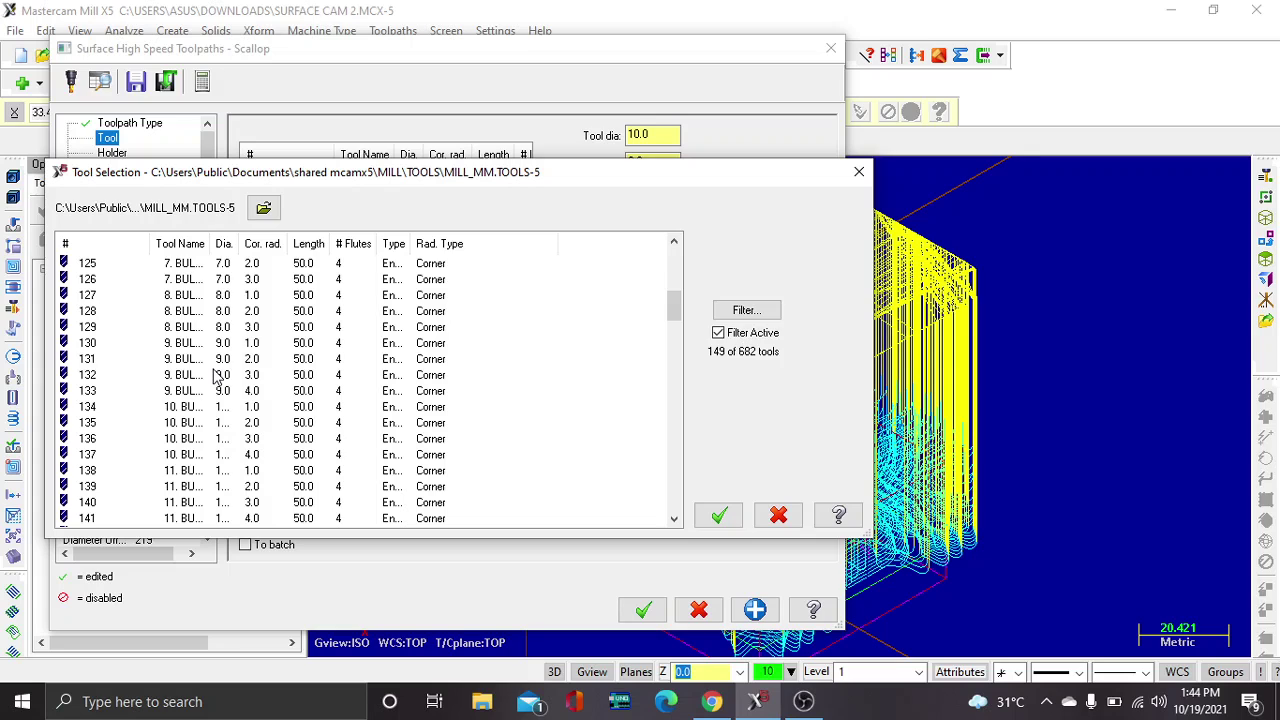
pyautogui.scroll(2, 215, 370)
pyautogui.click(224, 328)
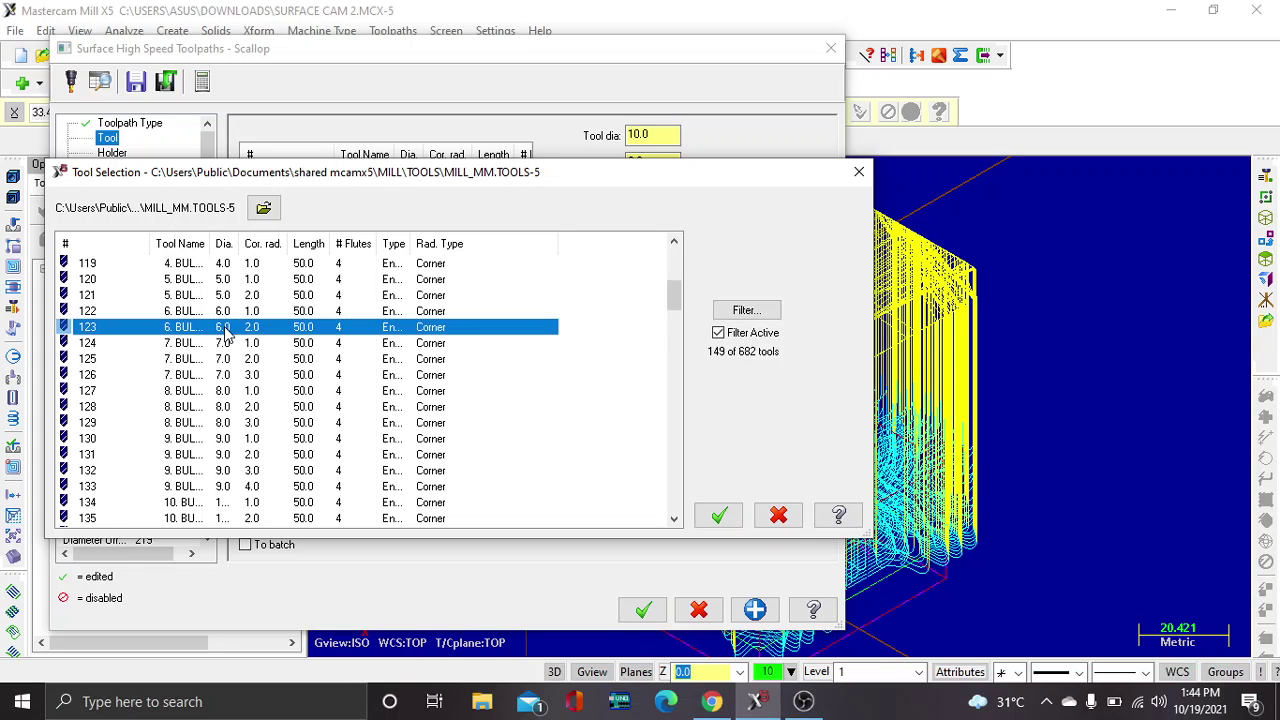
pyautogui.scroll(-3, 340, 360)
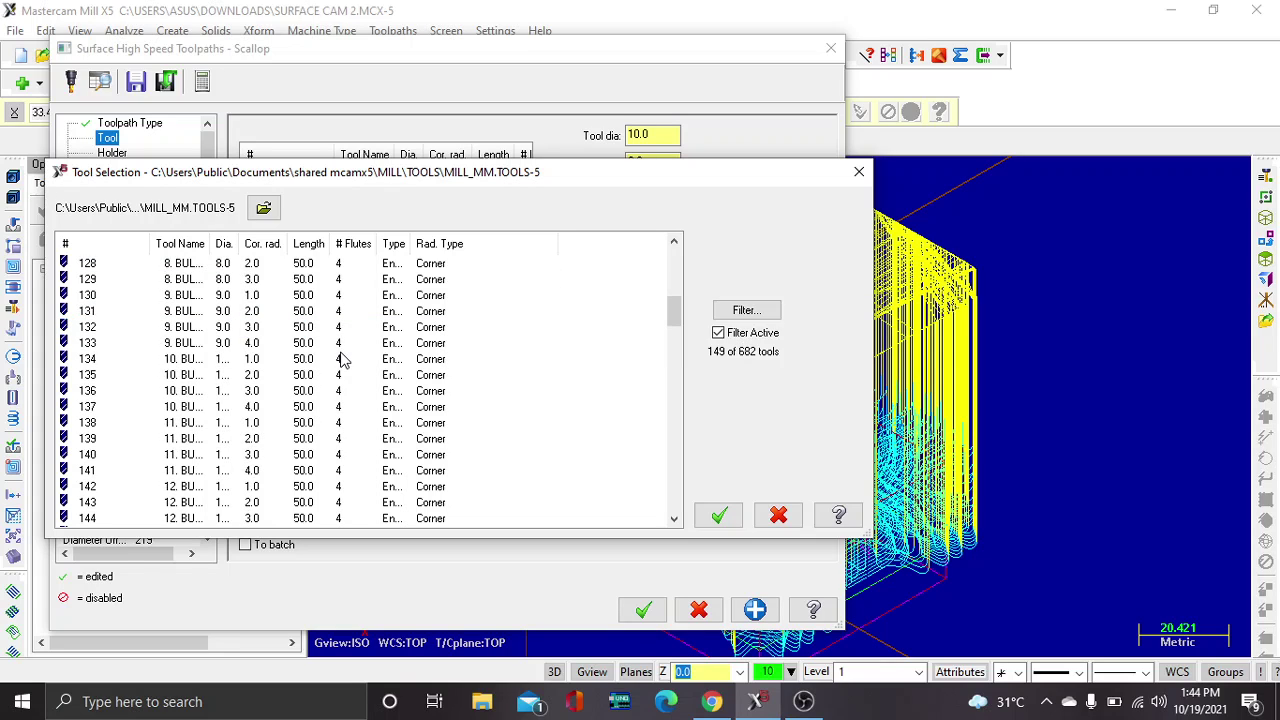
pyautogui.scroll(-6, 340, 360)
pyautogui.scroll(5, 340, 360)
pyautogui.scroll(-13, 340, 360)
pyautogui.scroll(11, 340, 360)
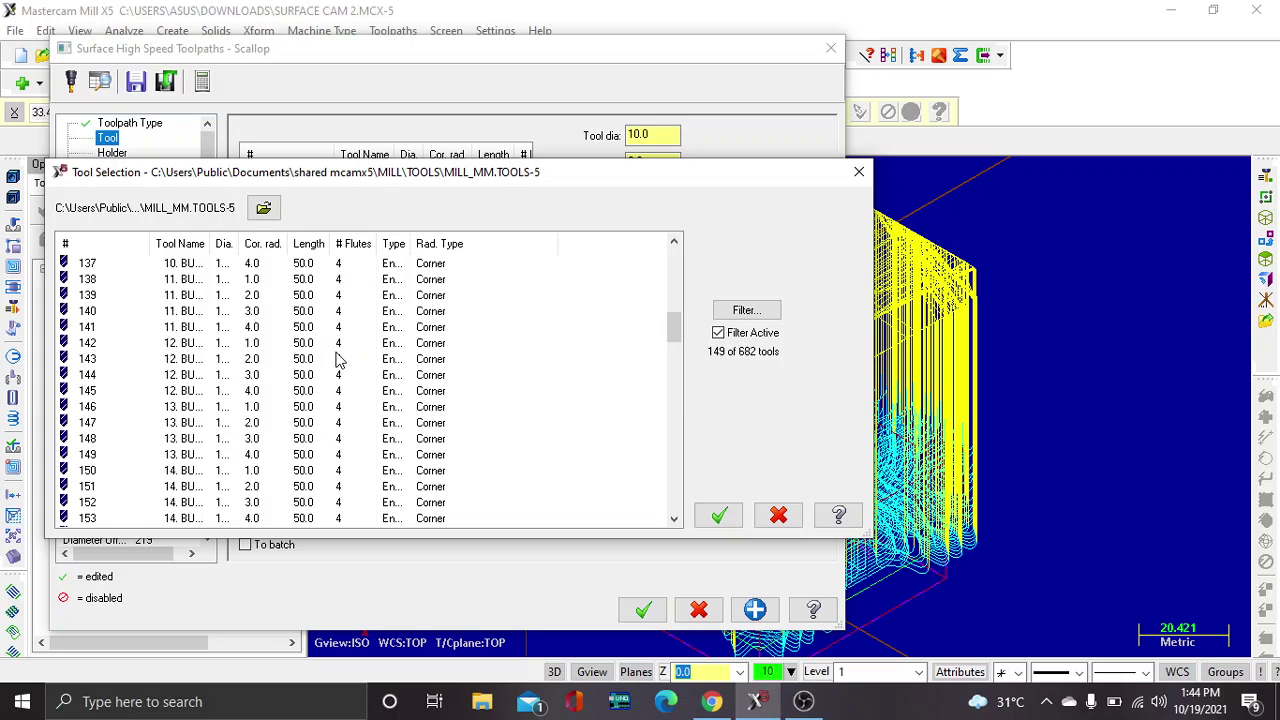
pyautogui.scroll(6, 334, 362)
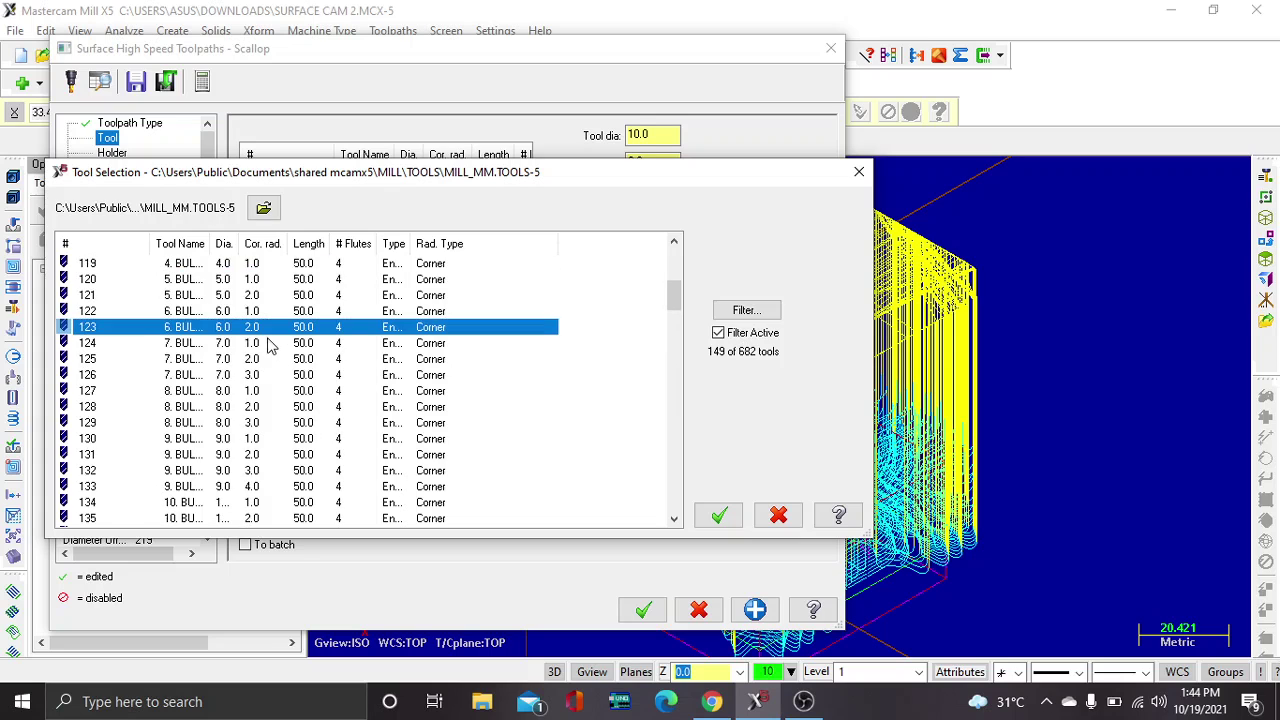
pyautogui.click(719, 516)
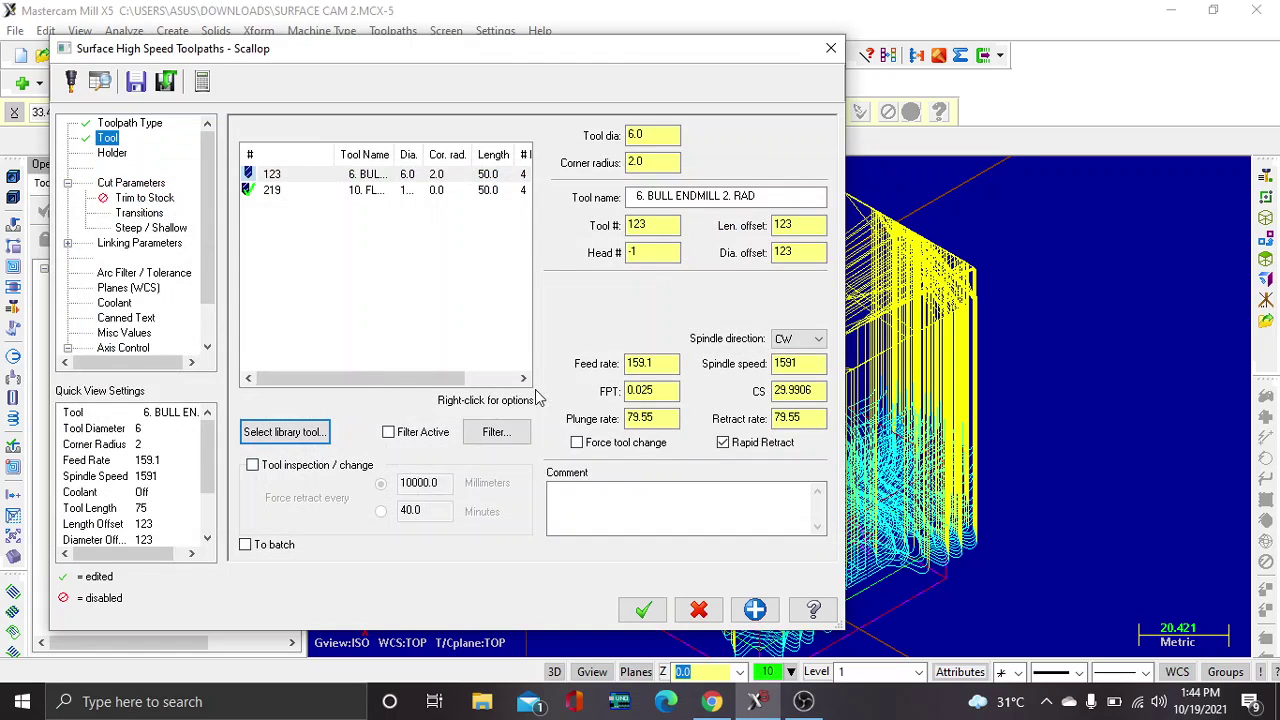
# - Change tool 123's corner radius to 3.0, keeping its 6.0 diameter
pyautogui.doubleClick(418, 178)
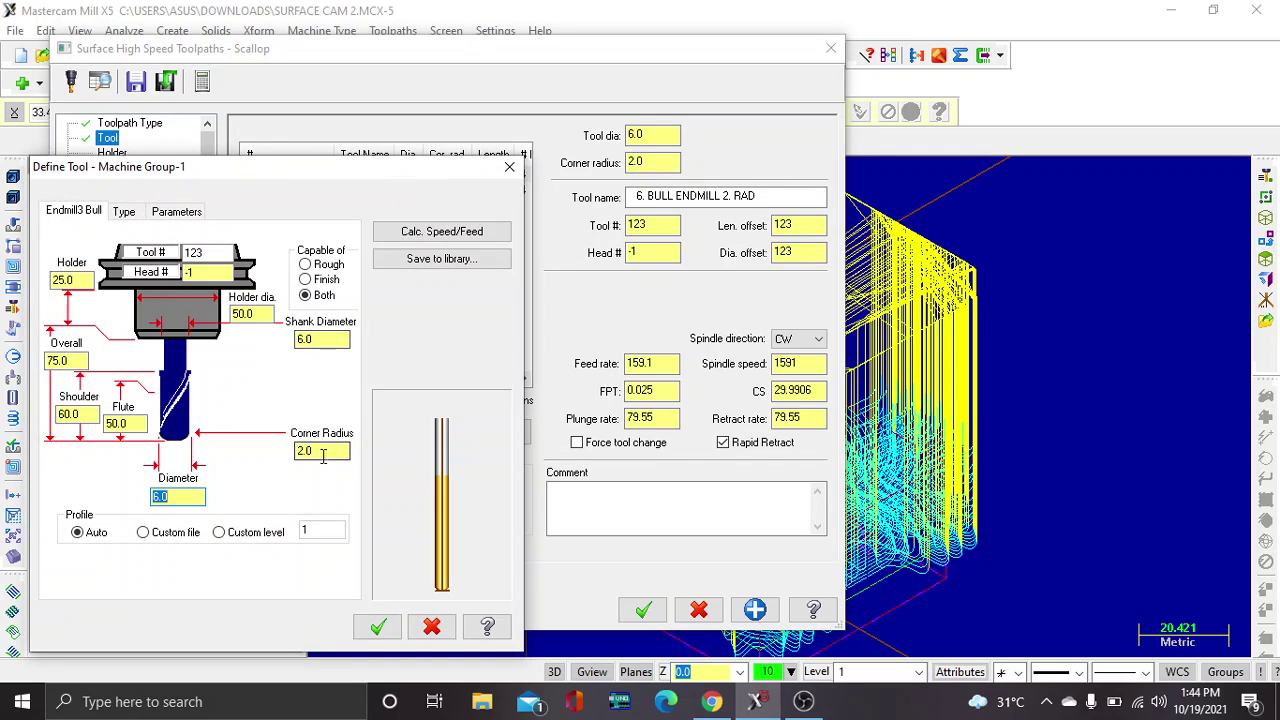
pyautogui.click(322, 451)
pyautogui.write('3')
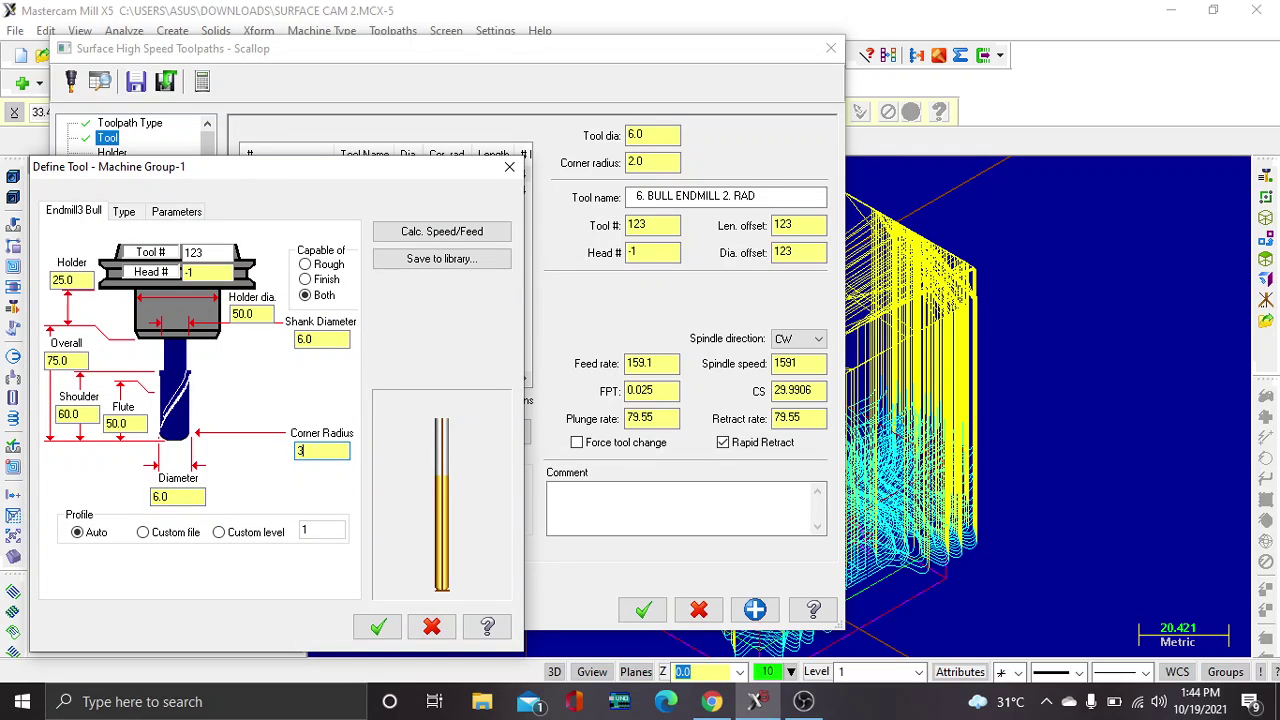
pyautogui.click(382, 628)
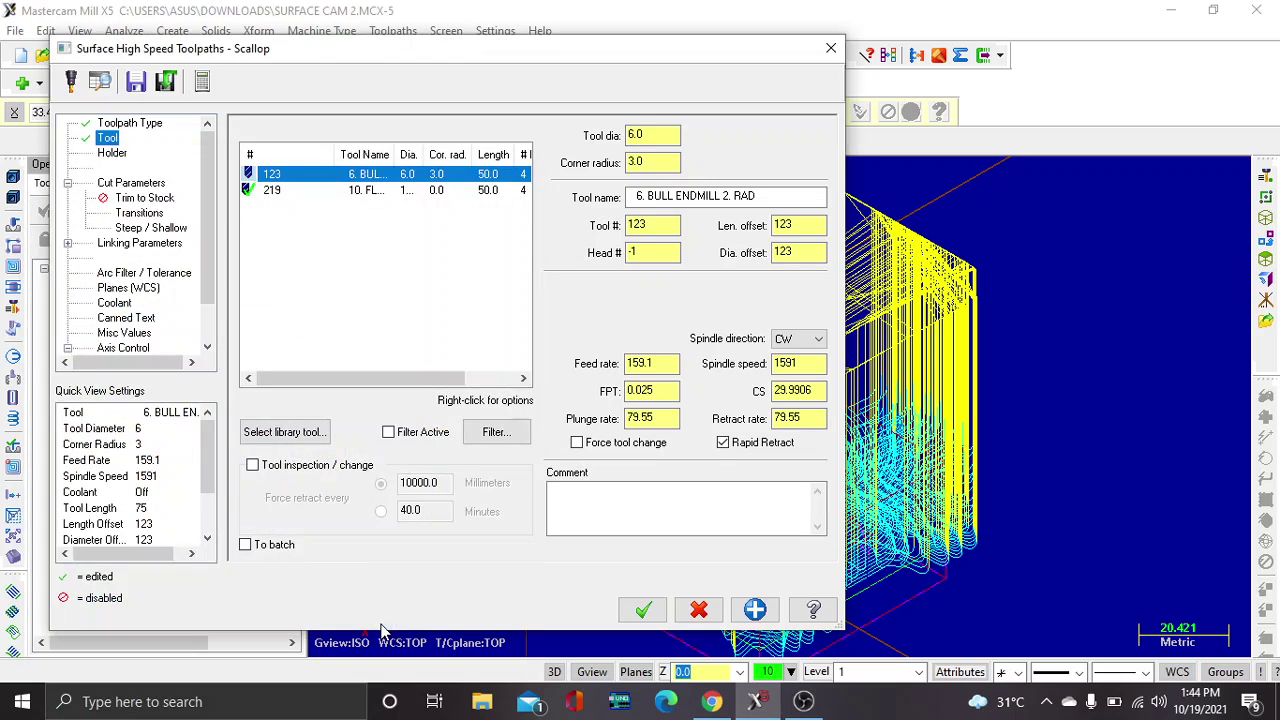
# - Set the scallop stepover to 0.1 and wall and floor stock to 0
pyautogui.click(112, 153)
pyautogui.click(130, 183)
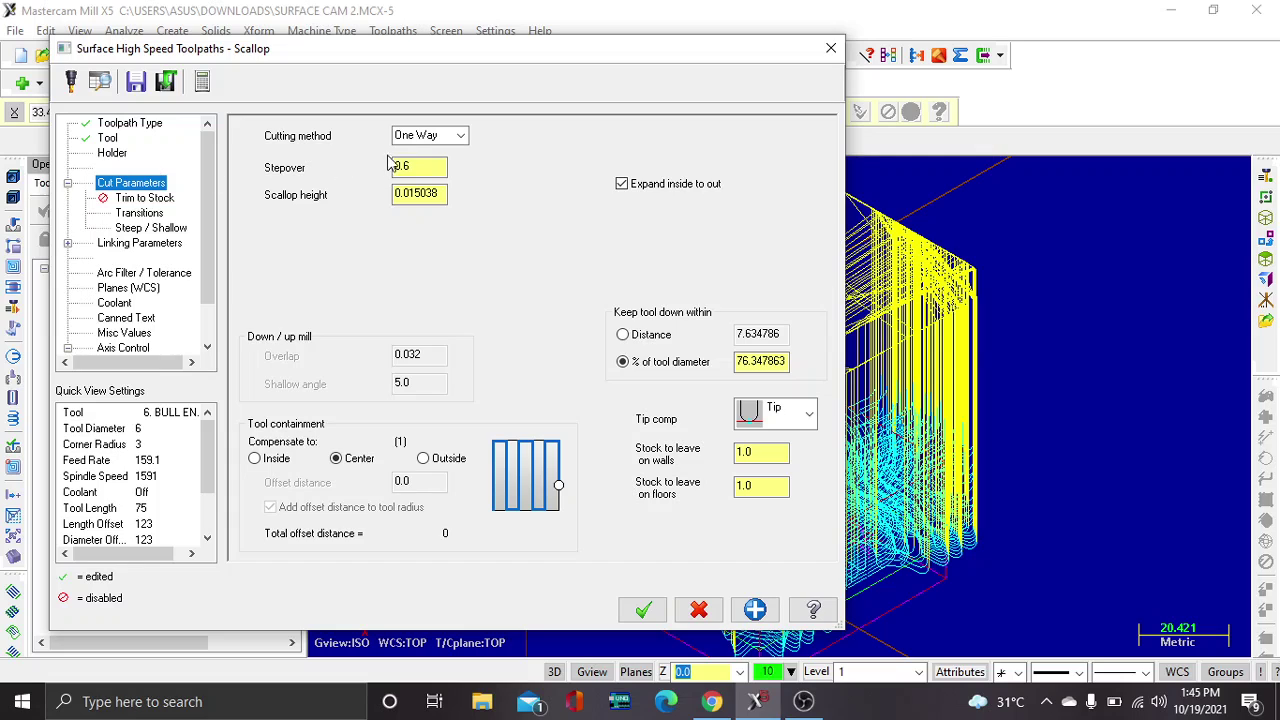
pyautogui.doubleClick(424, 165)
pyautogui.click(769, 454)
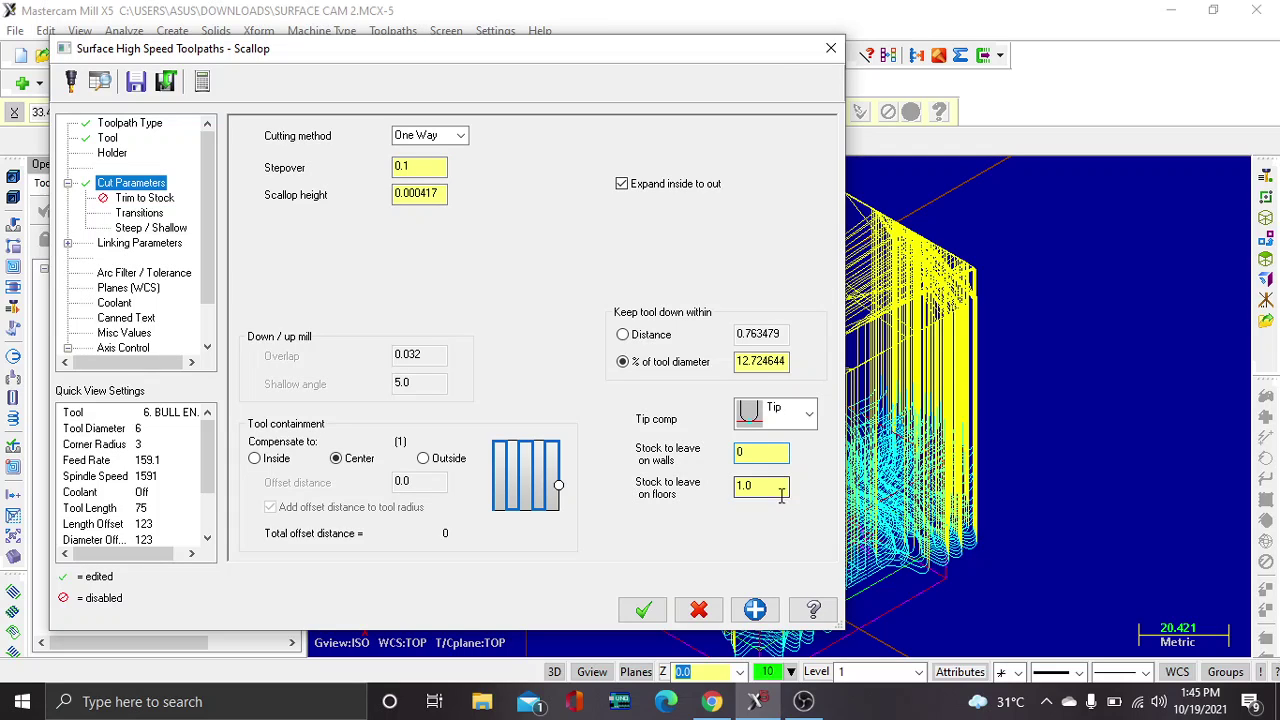
pyautogui.doubleClick(780, 490)
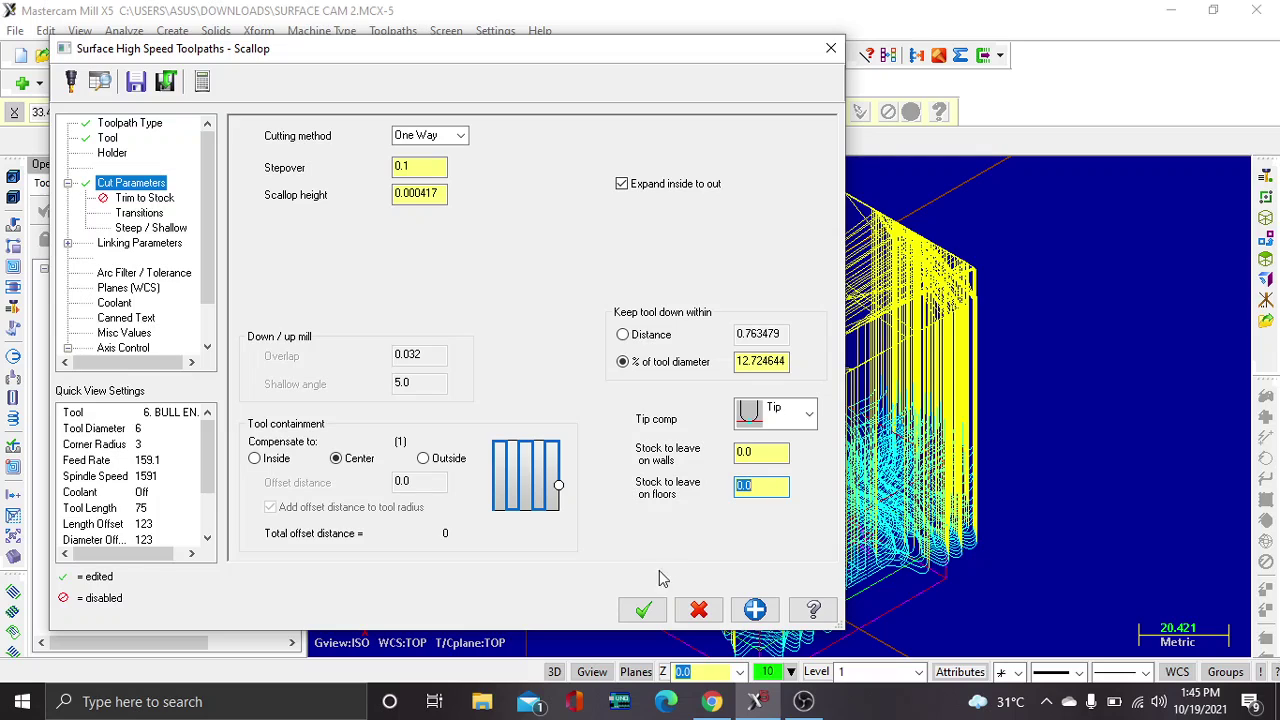
pyautogui.click(146, 198)
pyautogui.click(148, 214)
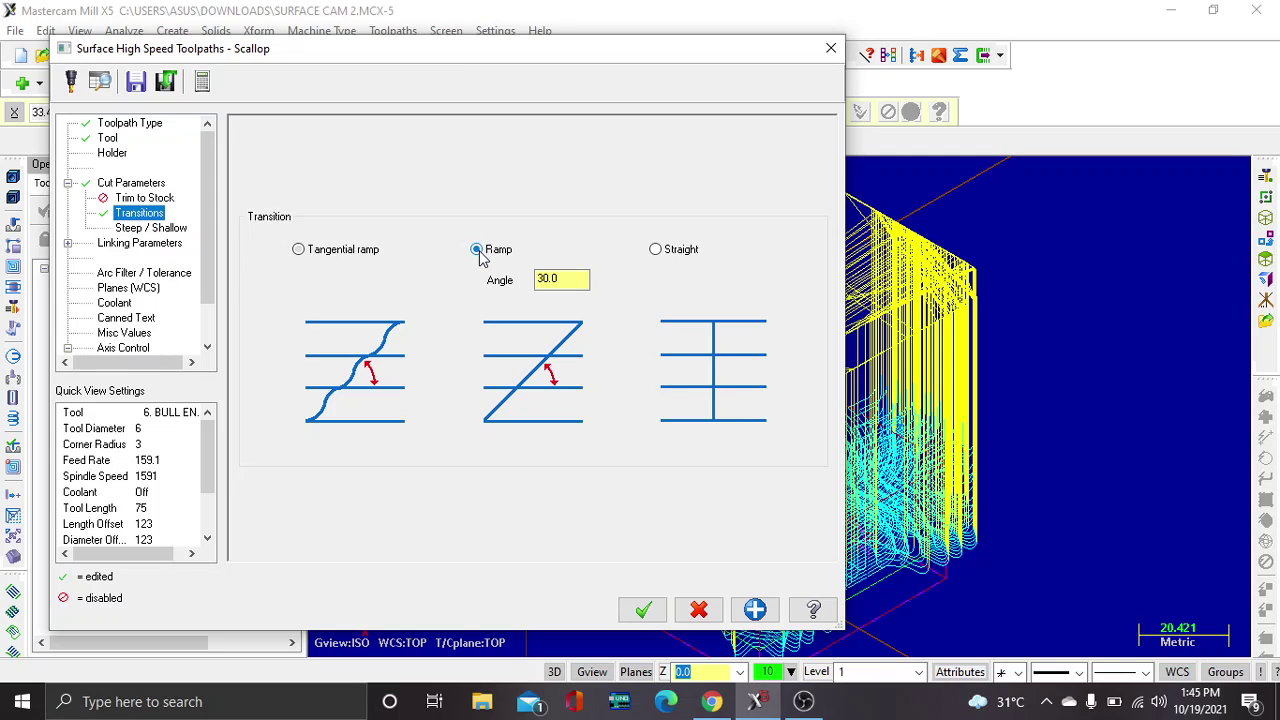
# - Review the Steep/Shallow and Linking pages, then accept to list Surface High Speed (Scallop)
pyautogui.click(150, 229)
pyautogui.click(155, 245)
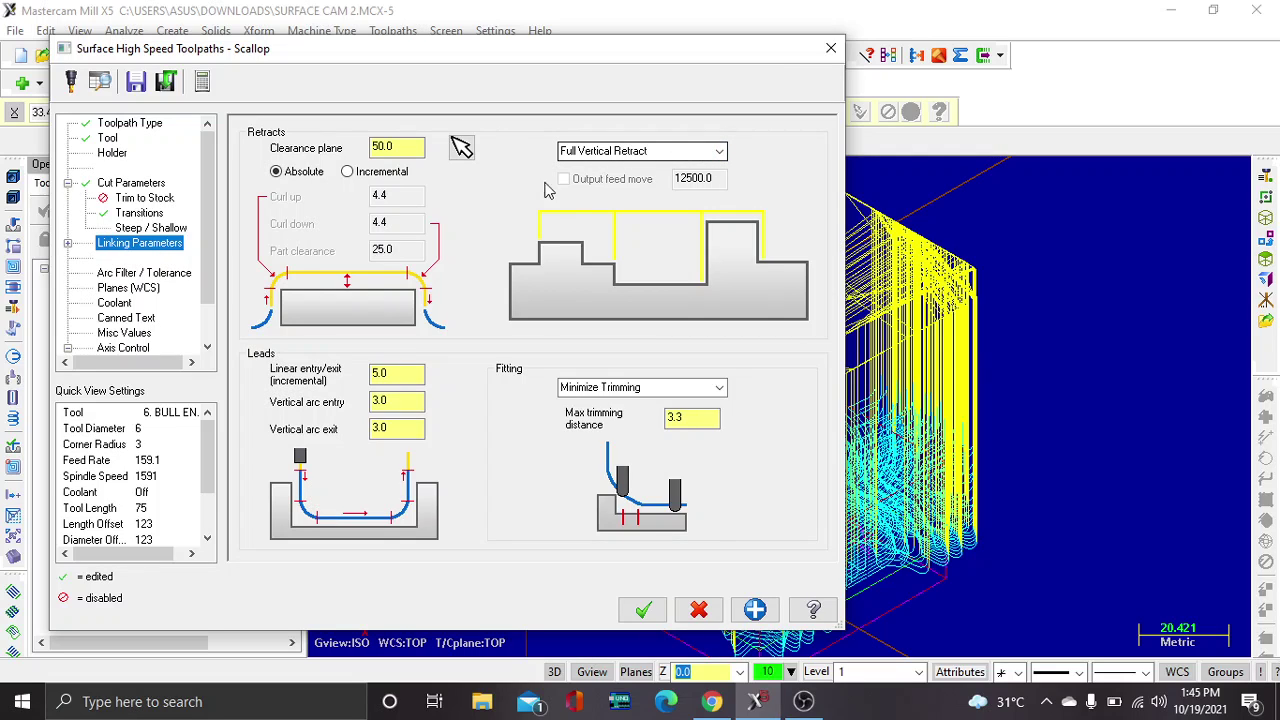
pyautogui.click(647, 613)
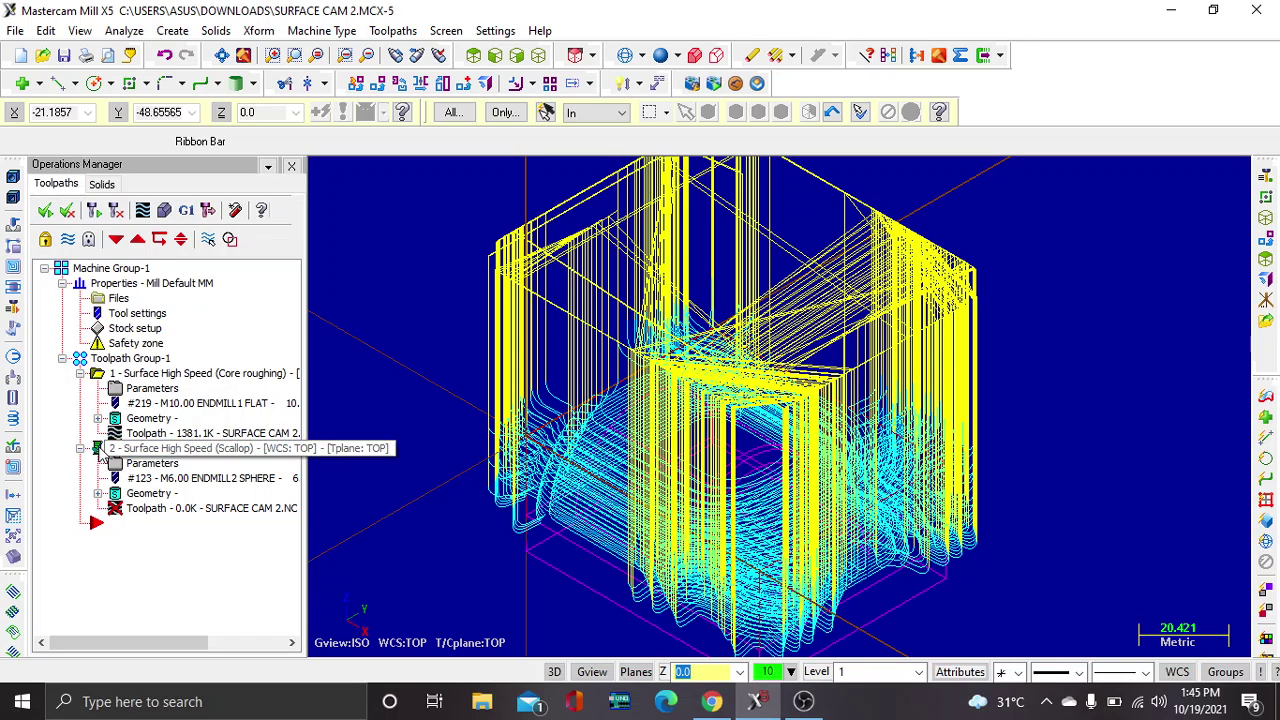
# - Regenerate the dirty scallop finishing operation, then verify both operations to show the uncut stock
pyautogui.click(100, 453)
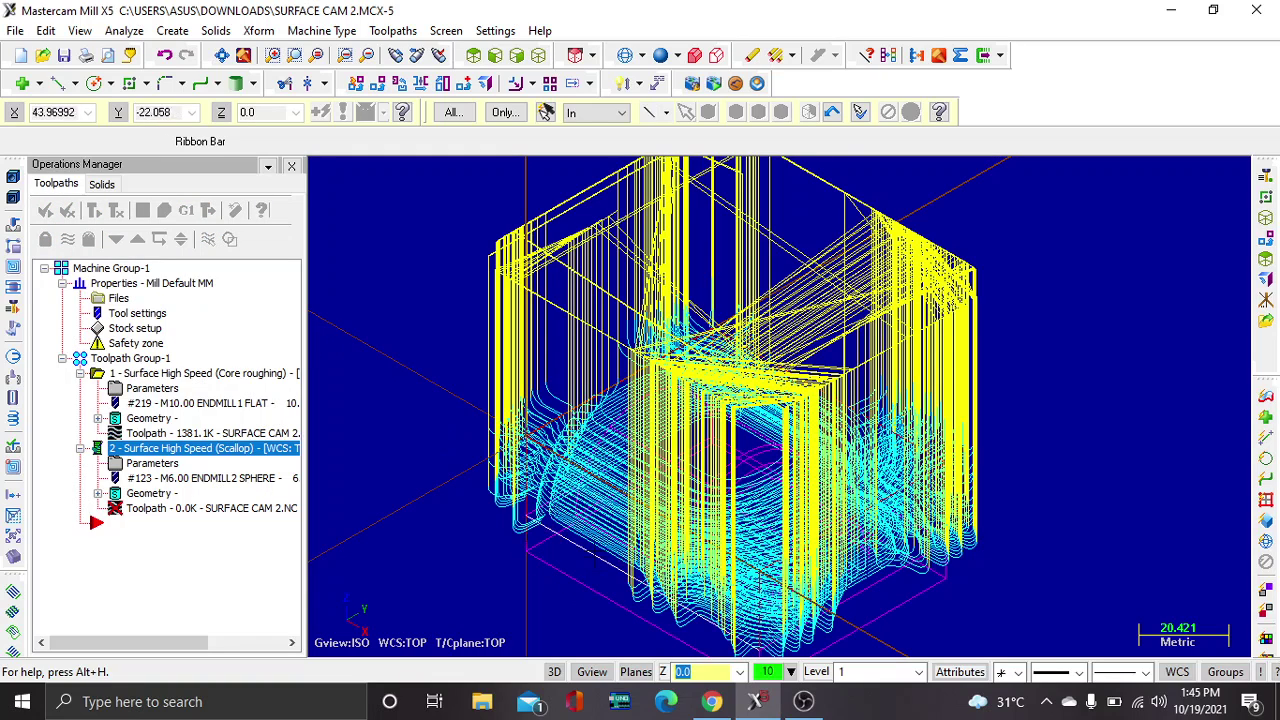
pyautogui.click(795, 705)
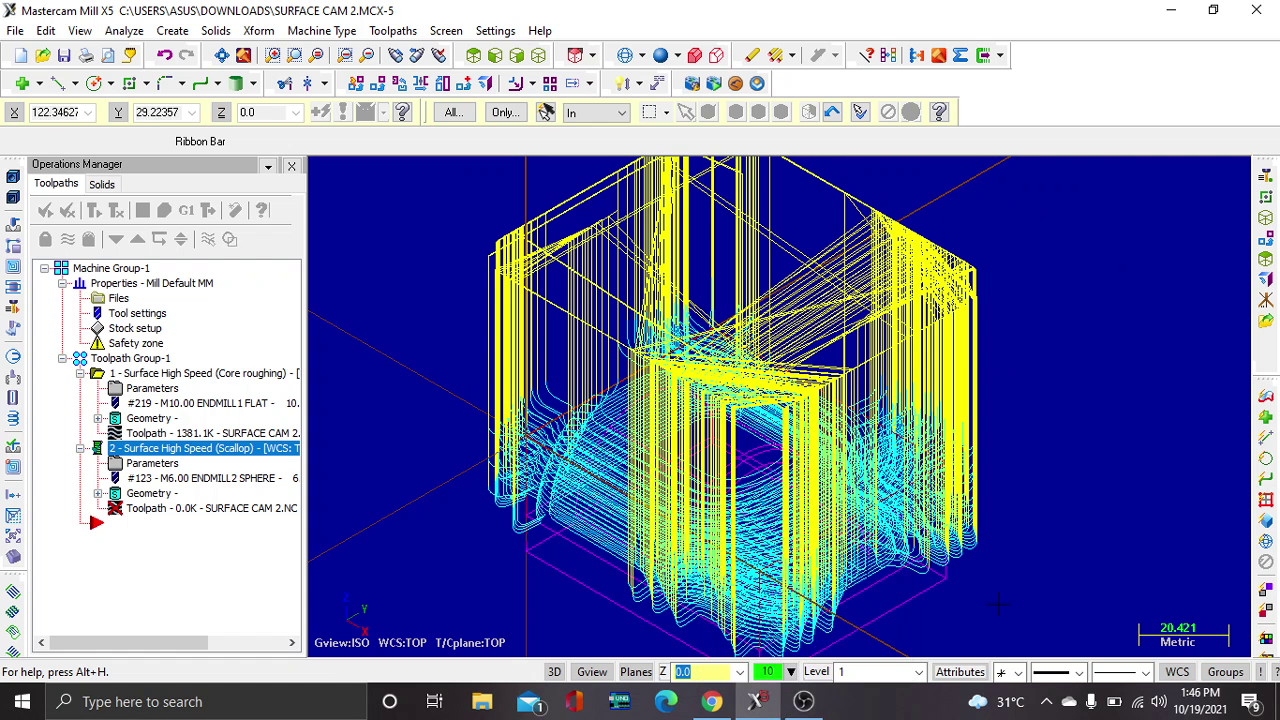
pyautogui.click(263, 210)
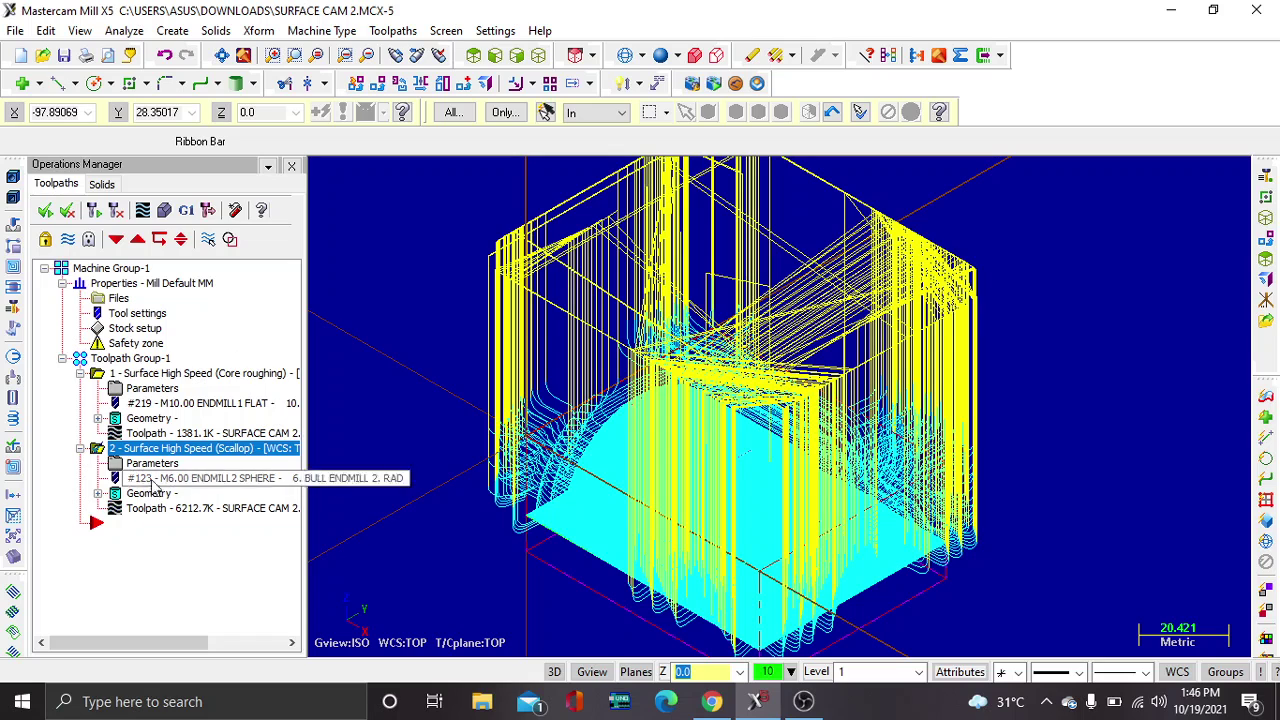
pyautogui.click(124, 524)
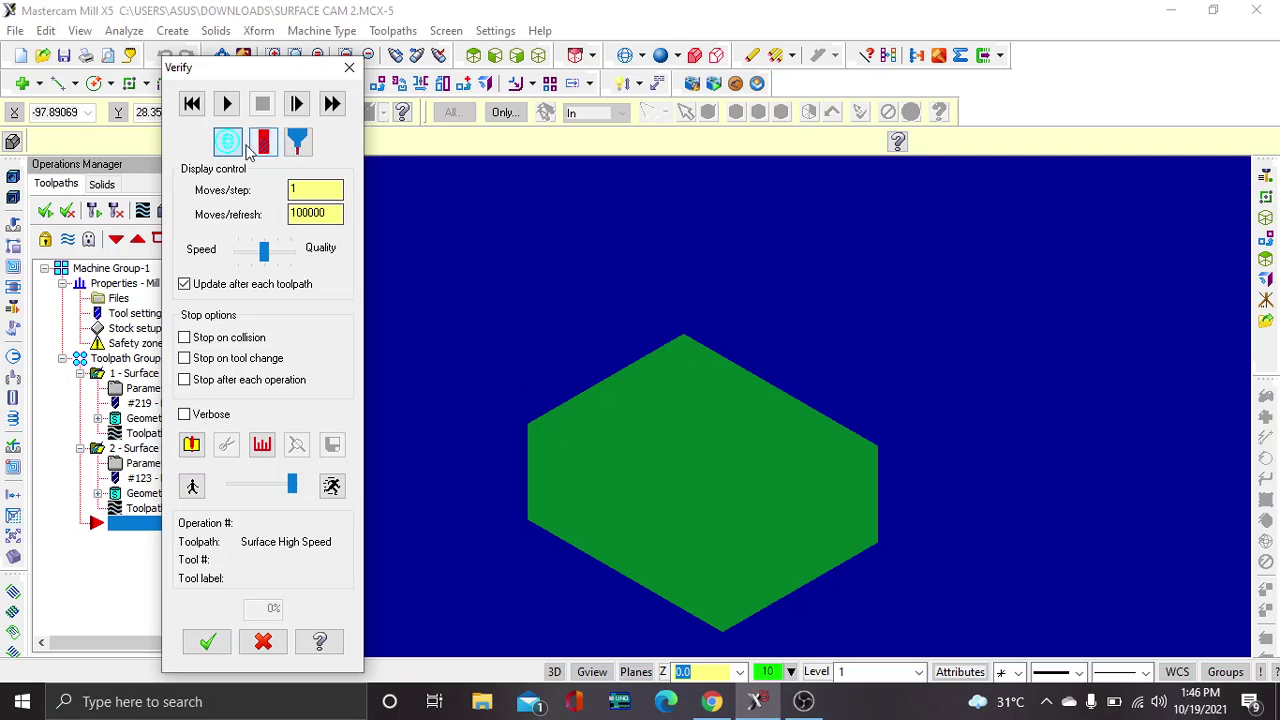
# - Play the cutting simulation of both toolpaths and zoom in to inspect the machined part
pyautogui.click(227, 103)
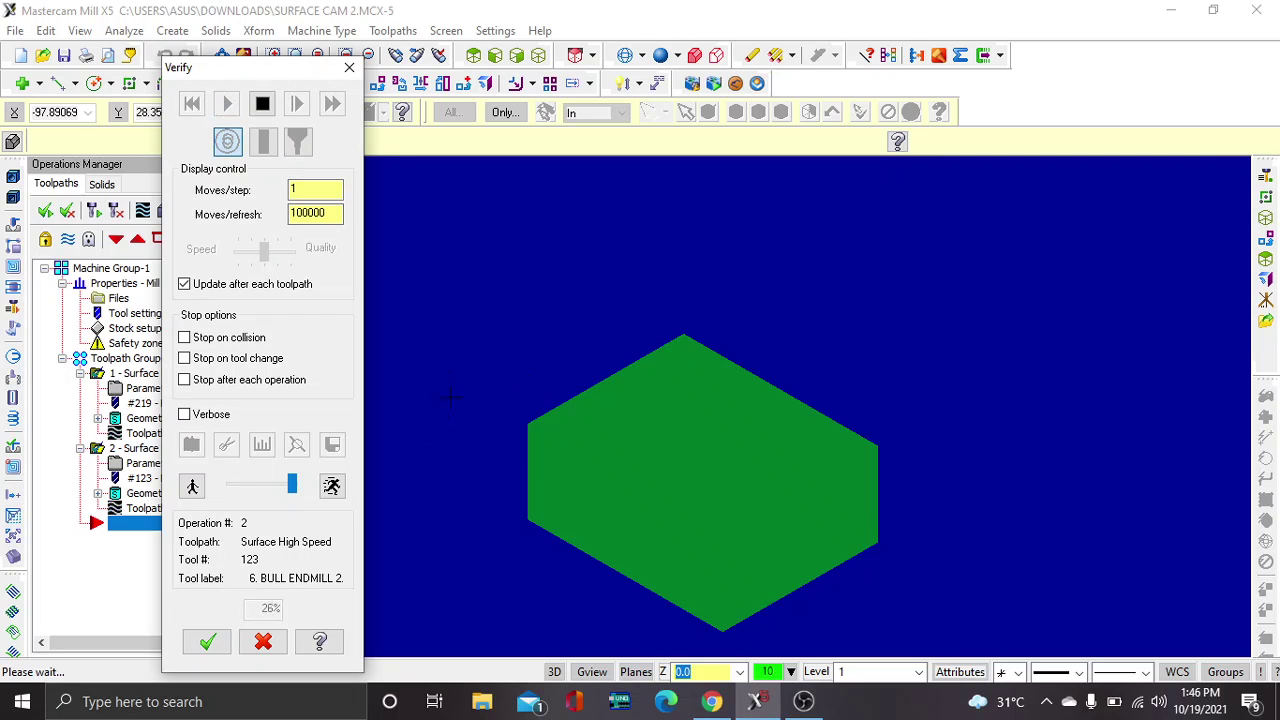
pyautogui.scroll(2, 657, 500)
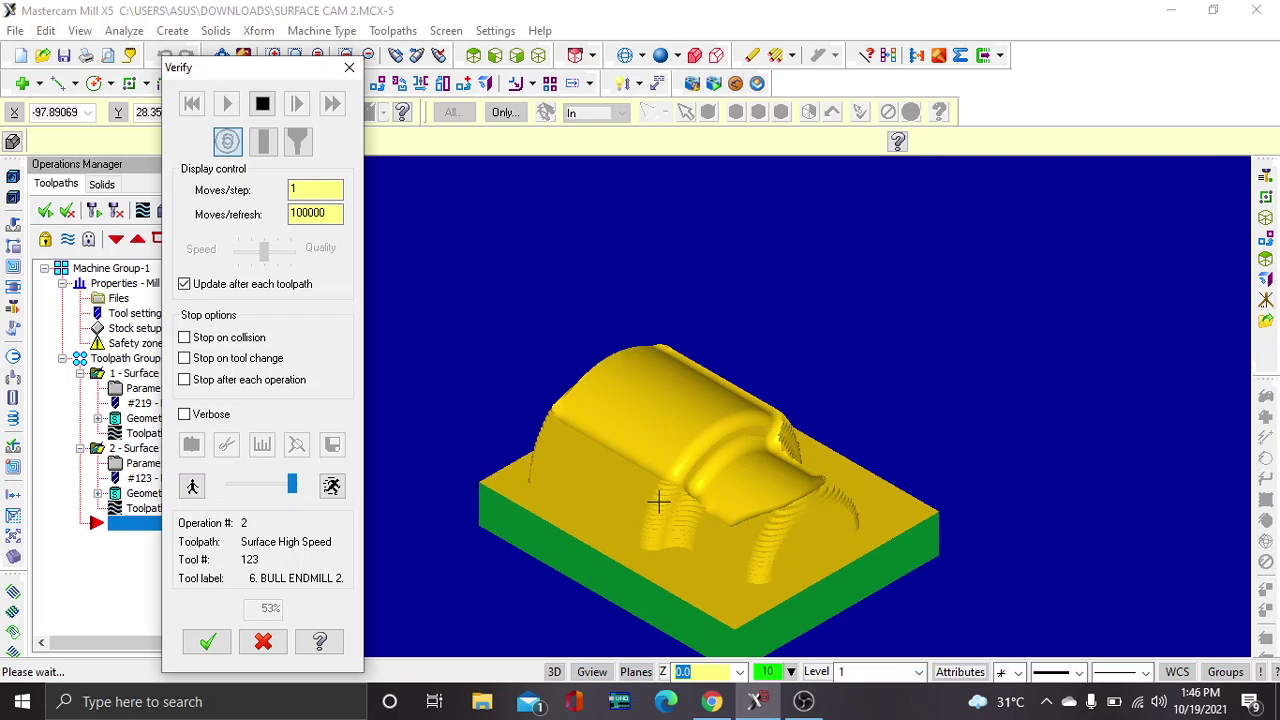
pyautogui.scroll(1, 657, 500)
pyautogui.scroll(2, 655, 498)
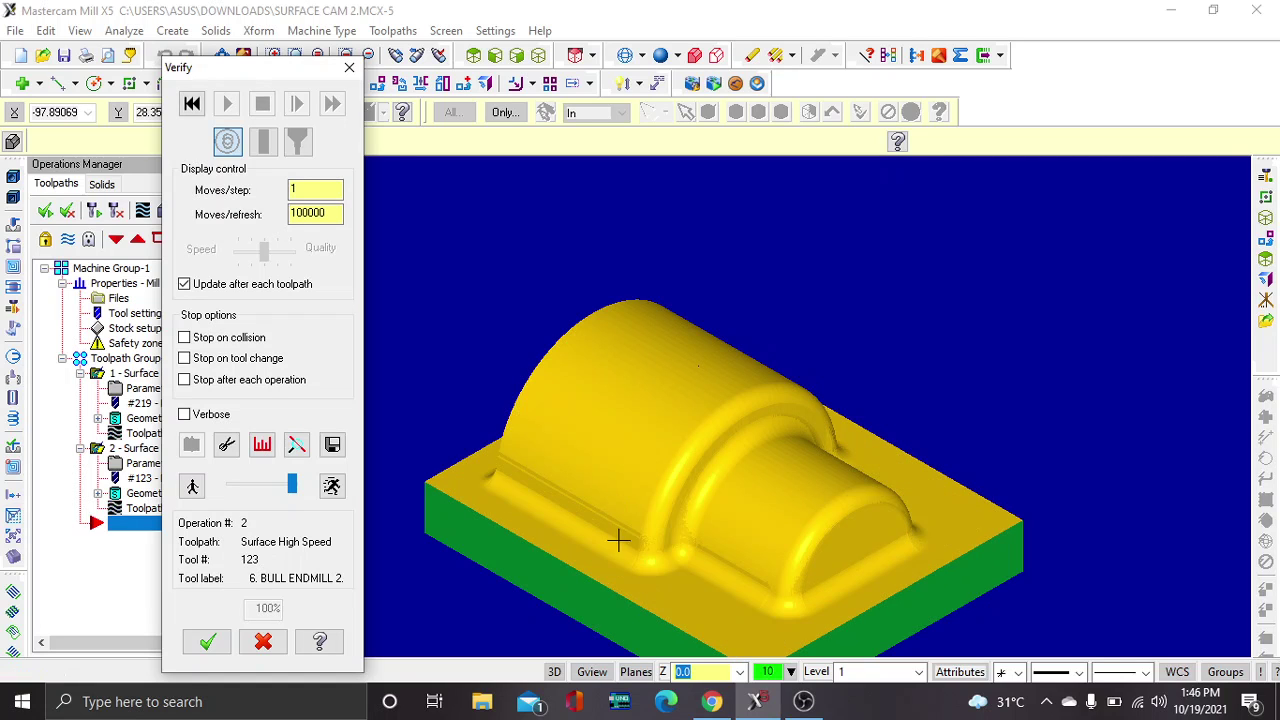
pyautogui.scroll(1, 600, 560)
pyautogui.scroll(2, 610, 555)
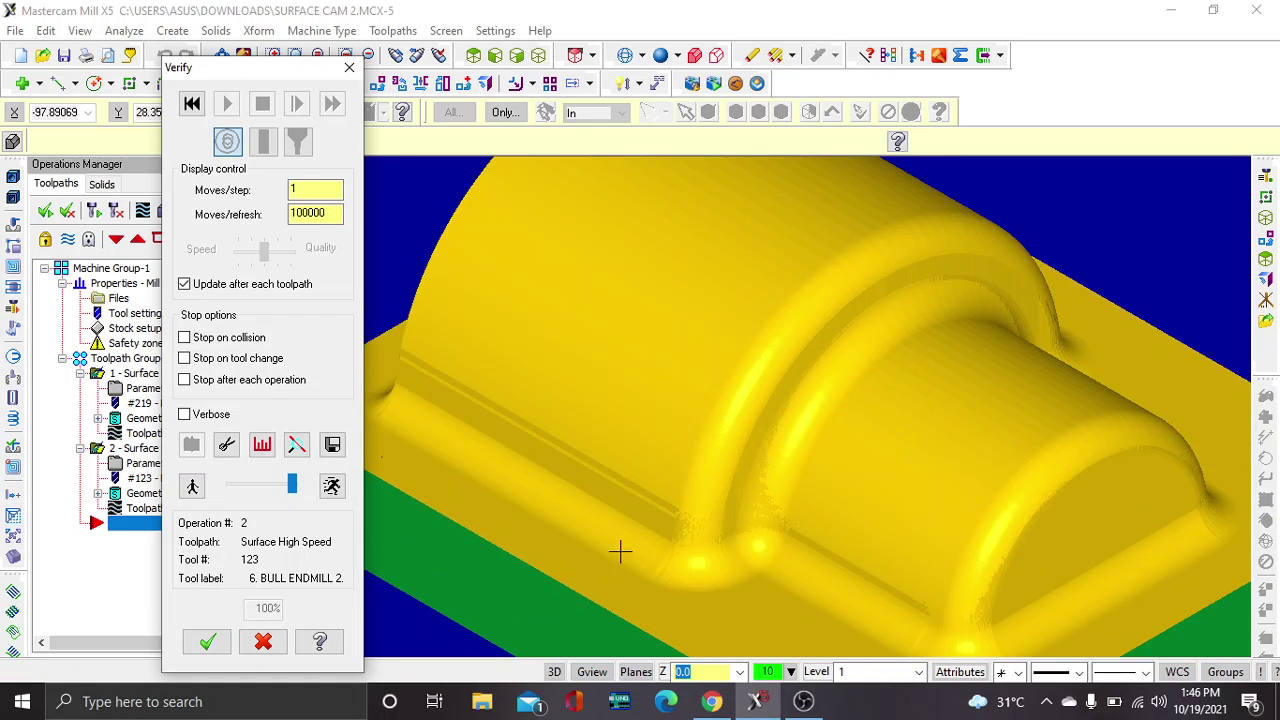
pyautogui.scroll(-1, 670, 494)
pyautogui.scroll(-1, 694, 509)
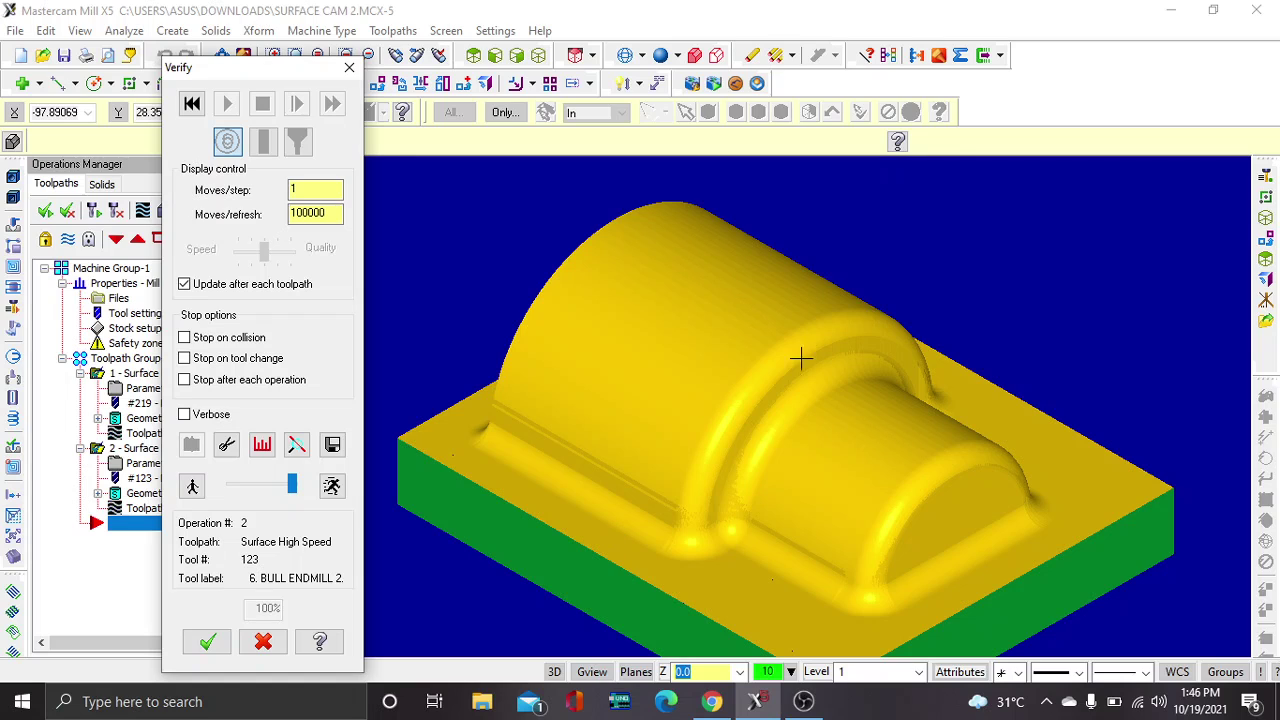
pyautogui.scroll(-1, 589, 356)
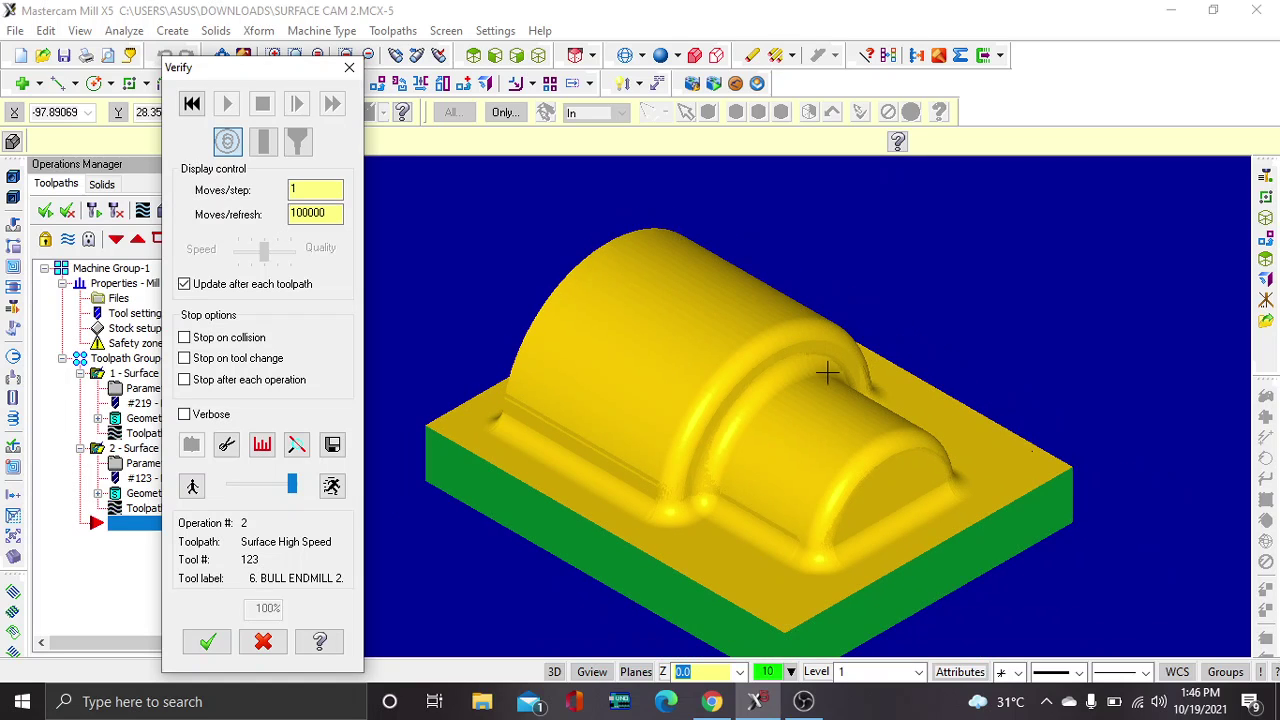
pyautogui.scroll(1, 830, 370)
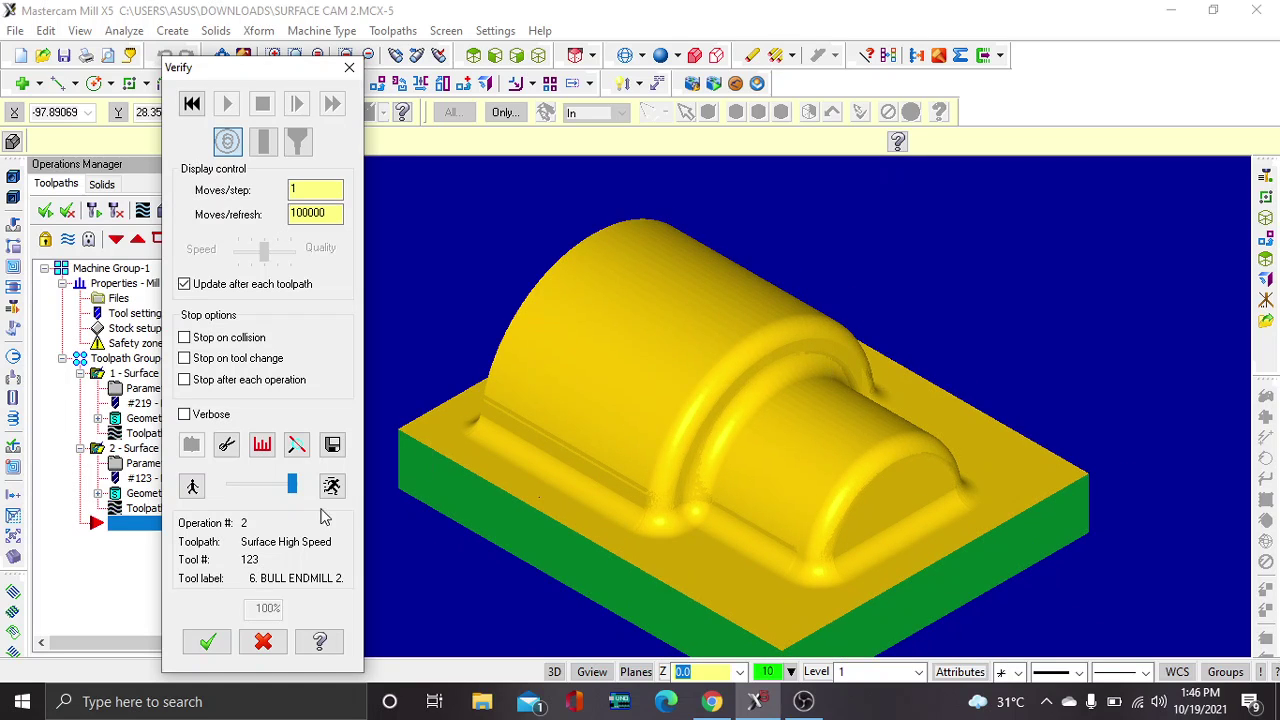
# - Accept the verification and return to the roughing and scallop toolpath wireframe
pyautogui.click(222, 646)
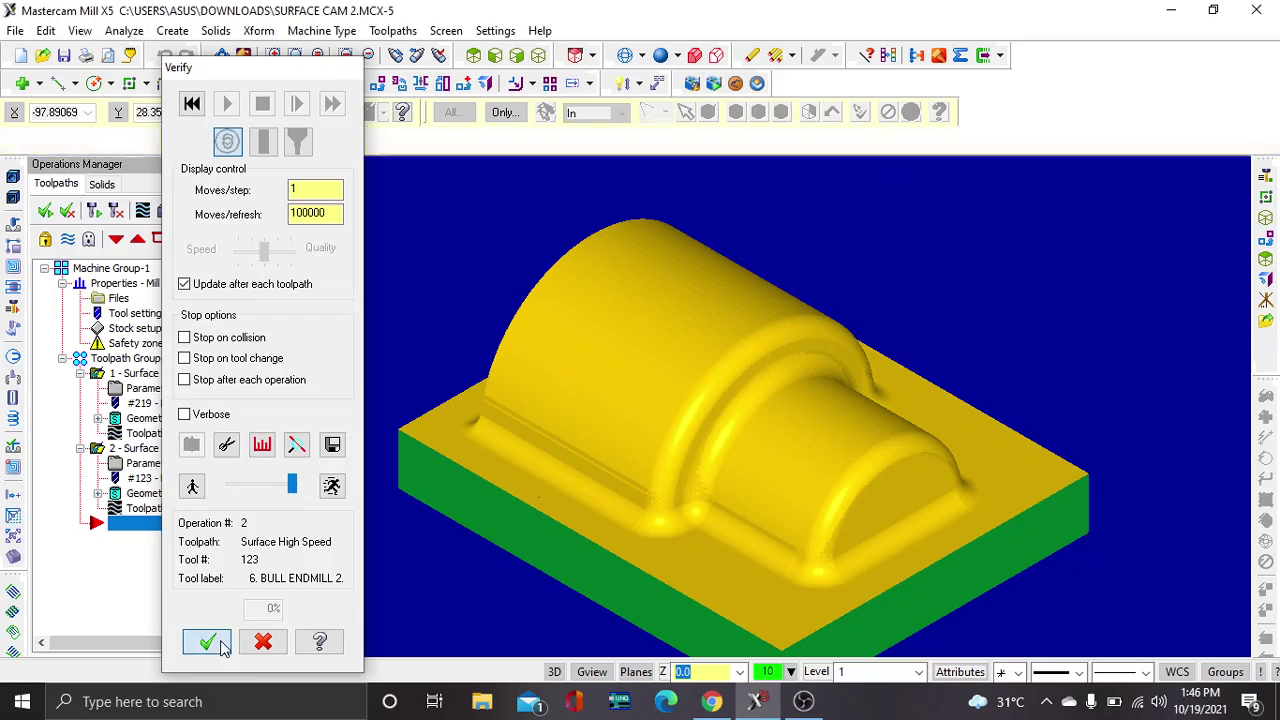
pyautogui.scroll(-2, 512, 518)
pyautogui.scroll(-2, 512, 518)
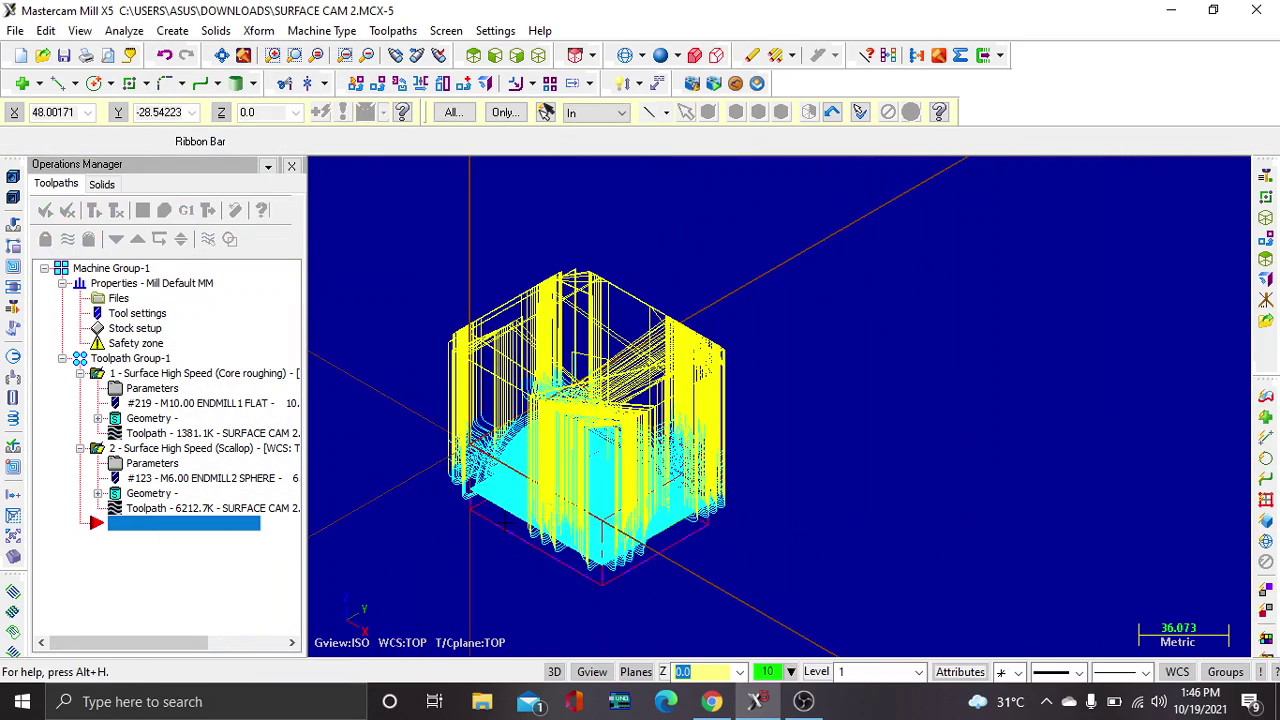
pyautogui.scroll(-1, 1100, 450)
pyautogui.scroll(1, 1060, 420)
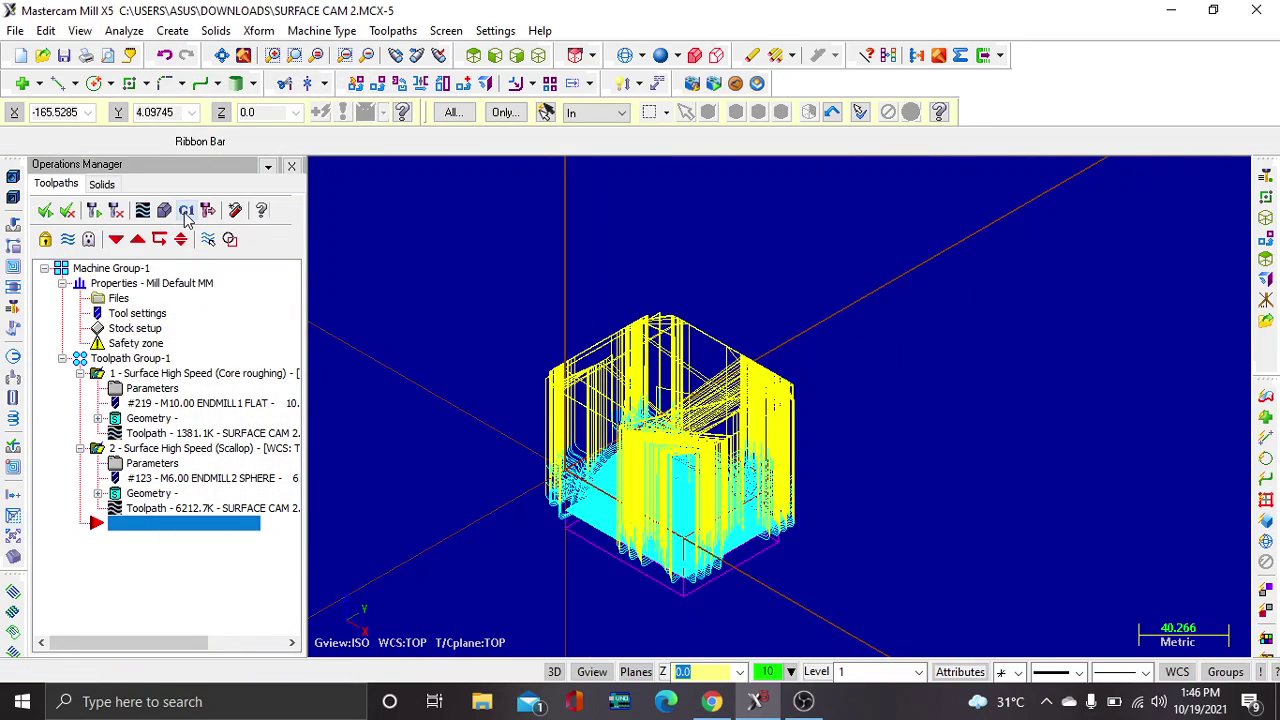
# - Post both selected operations with the NC file output option kept on
pyautogui.click(186, 212)
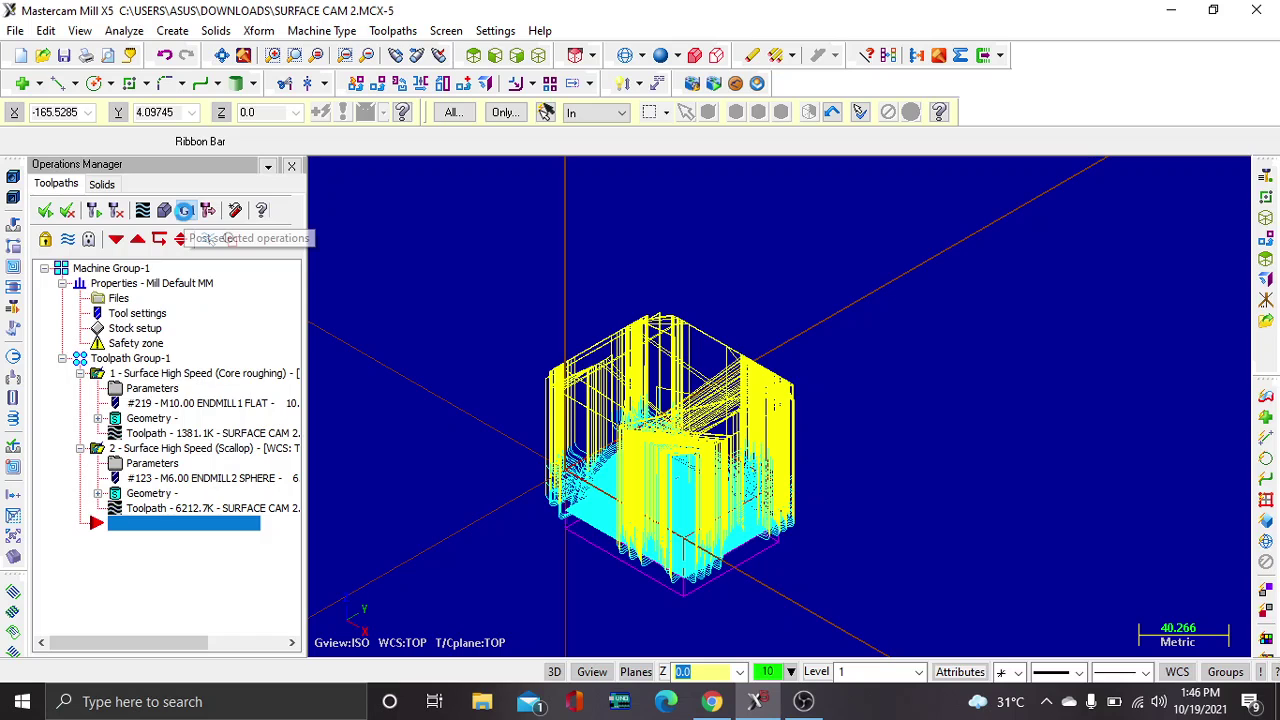
pyautogui.click(186, 211)
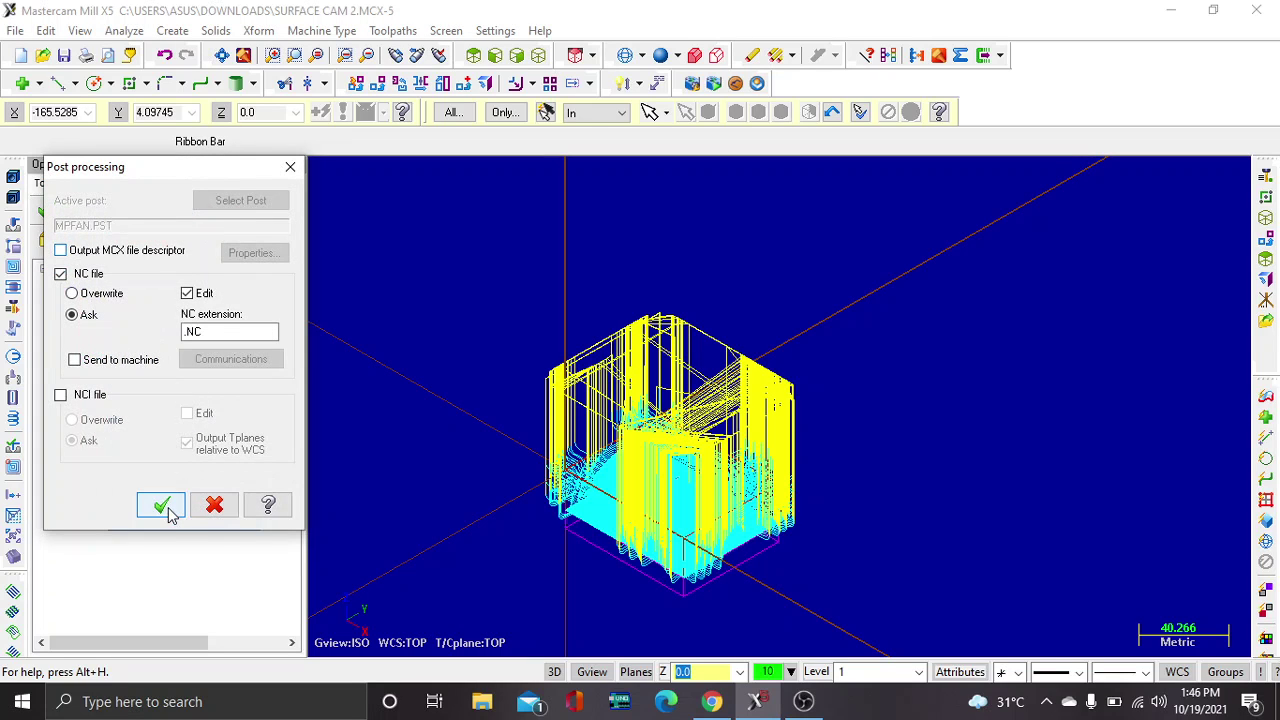
pyautogui.click(163, 505)
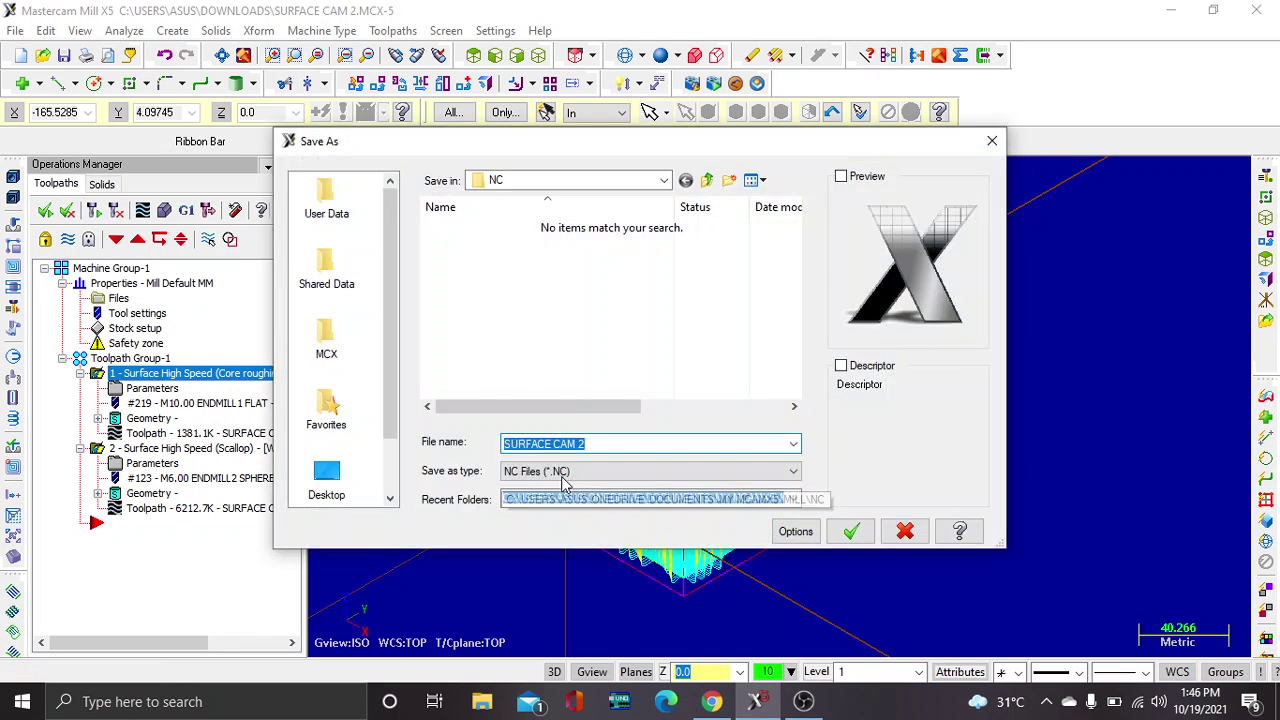
# - Save the NC file as 'SURFACE CAM GCODE' in This PC > Documents > Tugas > CAM
pyautogui.click(598, 443)
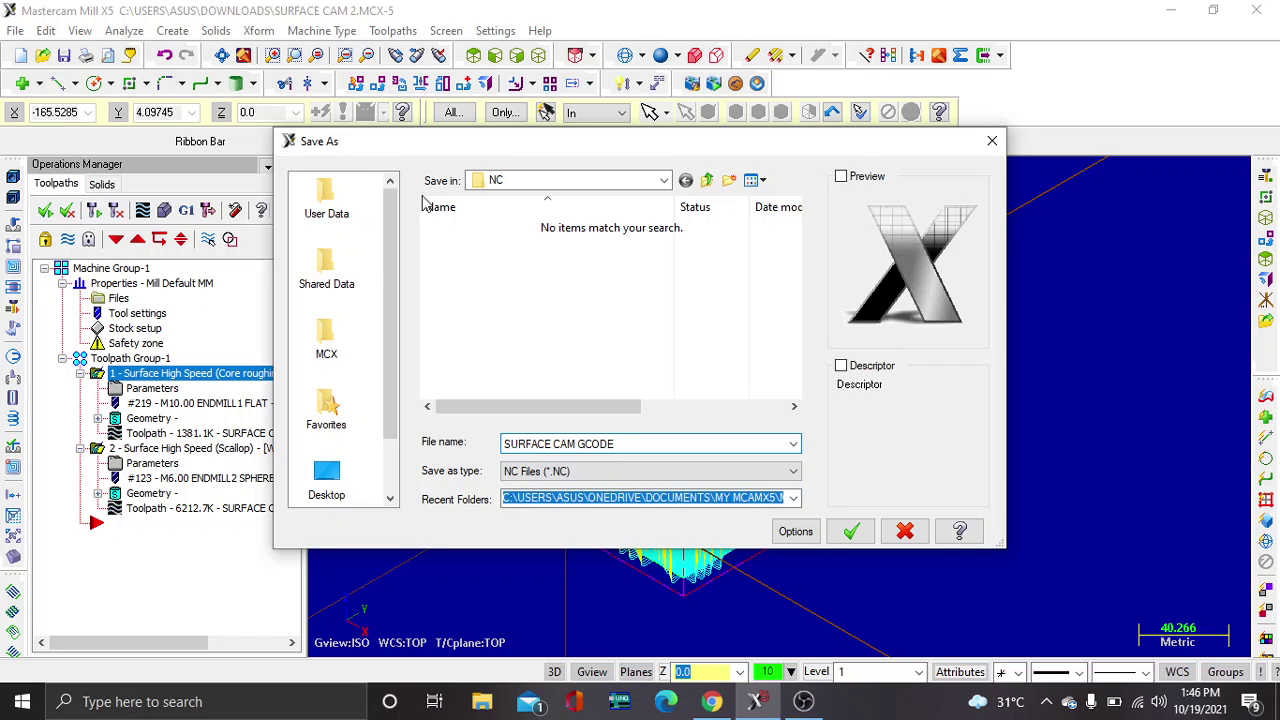
pyautogui.click(349, 478)
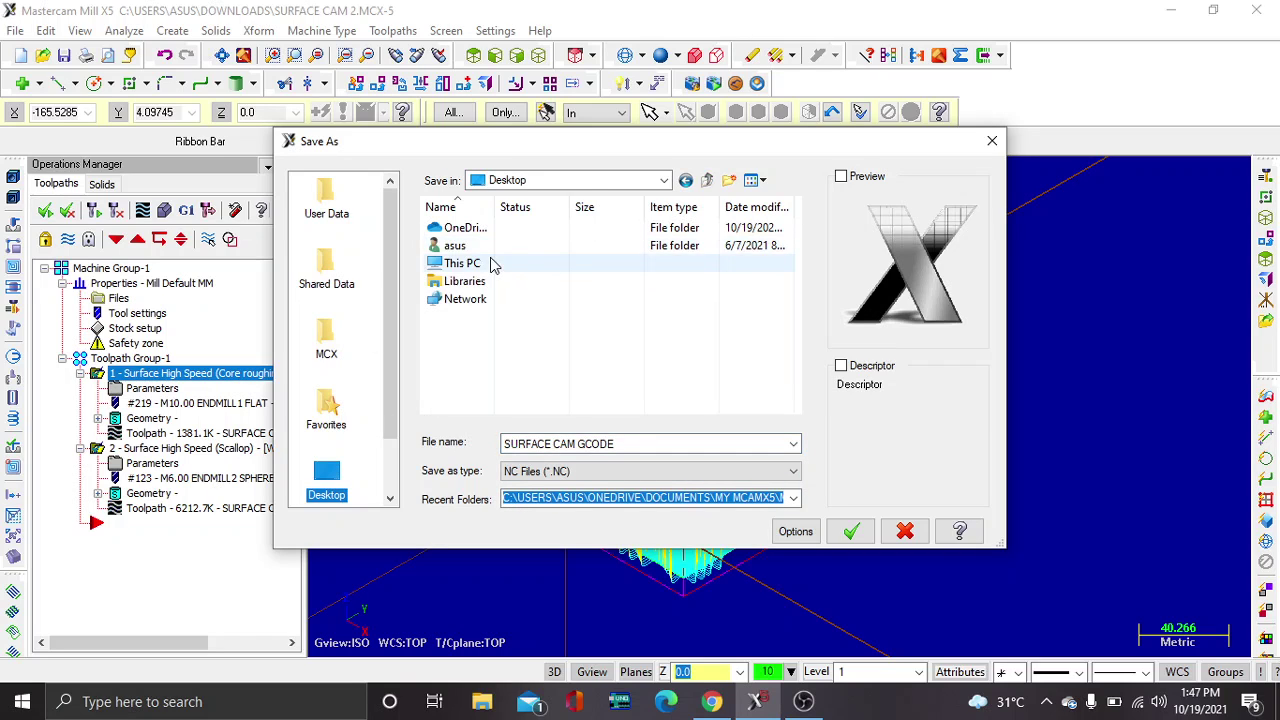
pyautogui.doubleClick(491, 264)
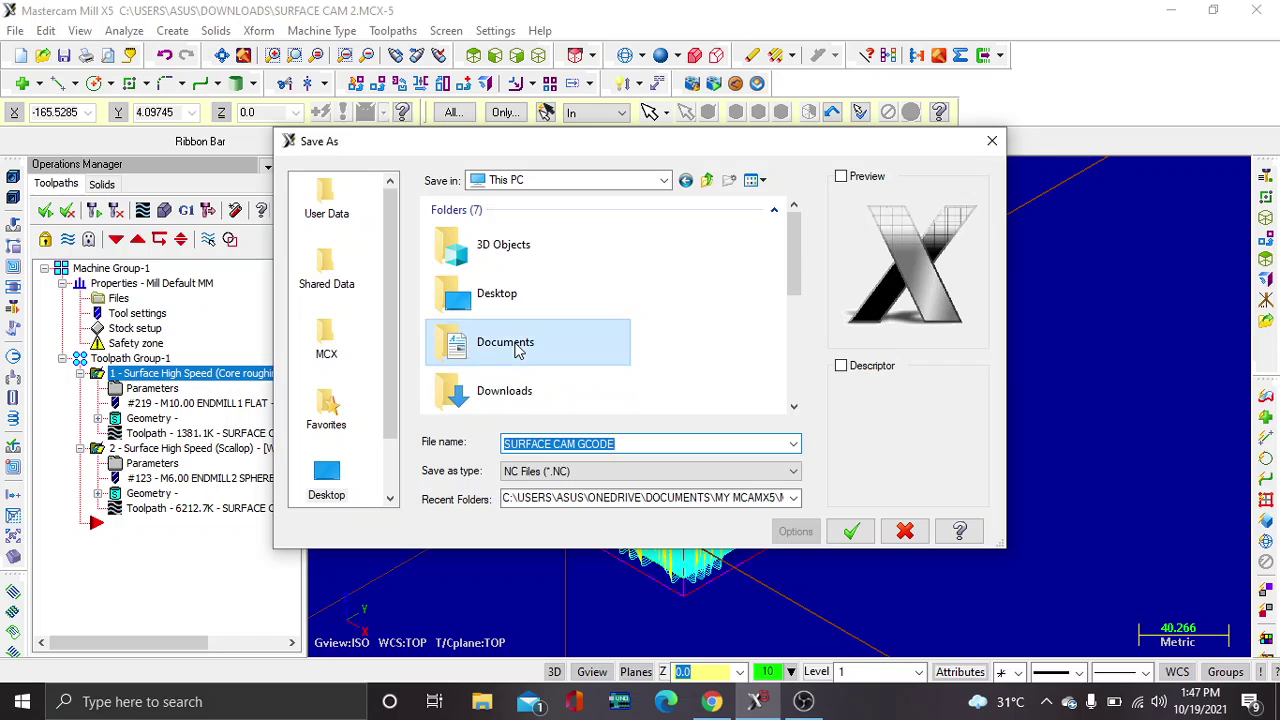
pyautogui.doubleClick(517, 337)
pyautogui.scroll(-1, 517, 337)
pyautogui.doubleClick(470, 352)
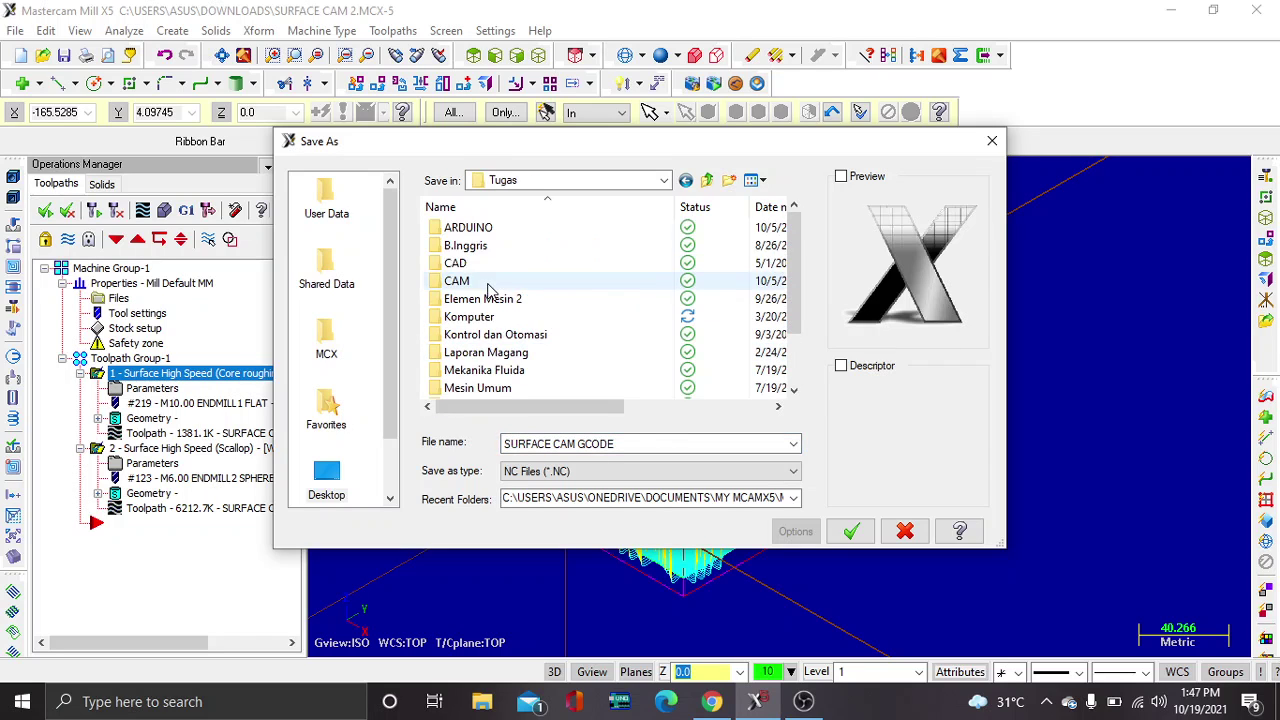
pyautogui.doubleClick(458, 281)
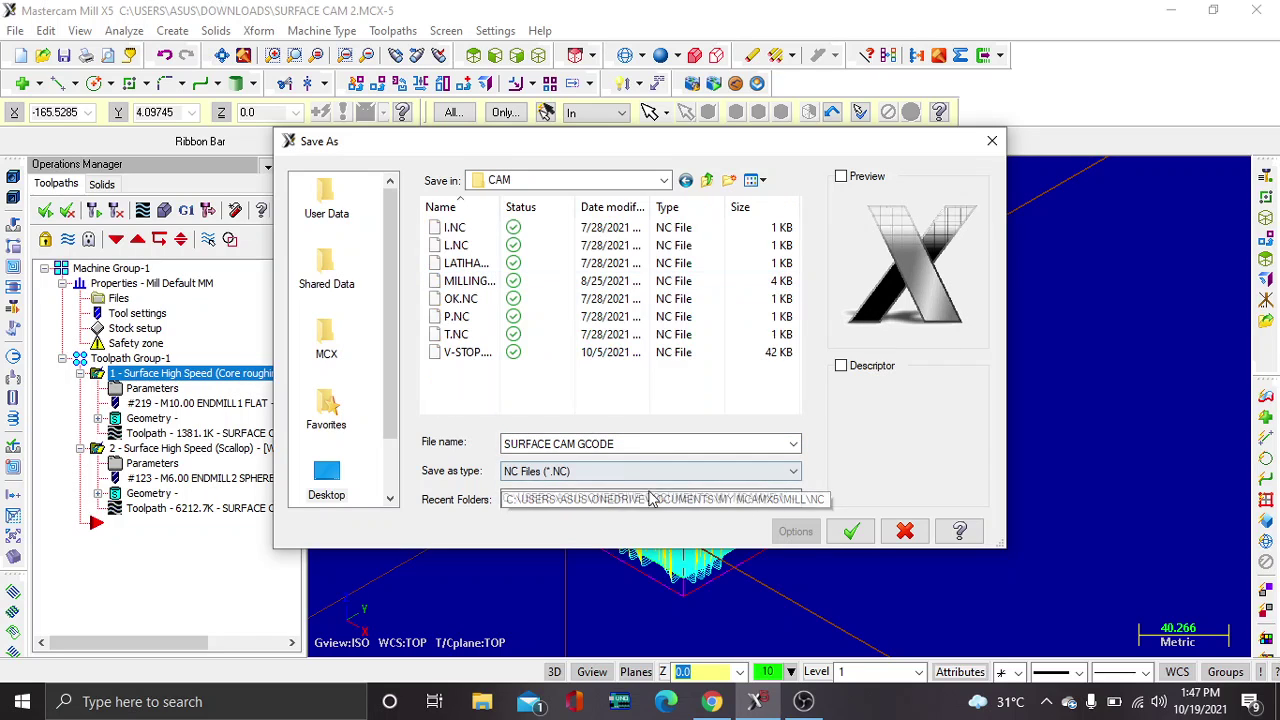
pyautogui.click(852, 533)
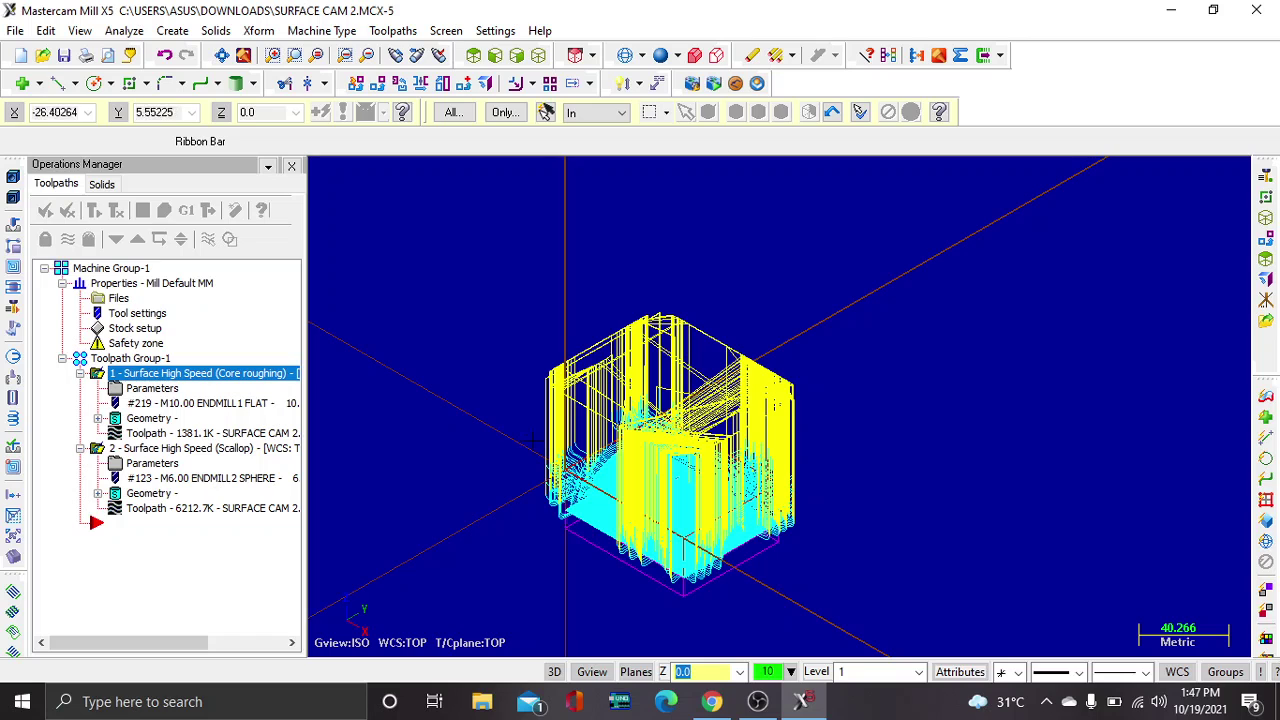
# - Open the posted SURFACE CAM GCODE.NC program in Mastercam X Editor
pyautogui.scroll(-1, 842, 424)
pyautogui.scroll(-4, 842, 424)
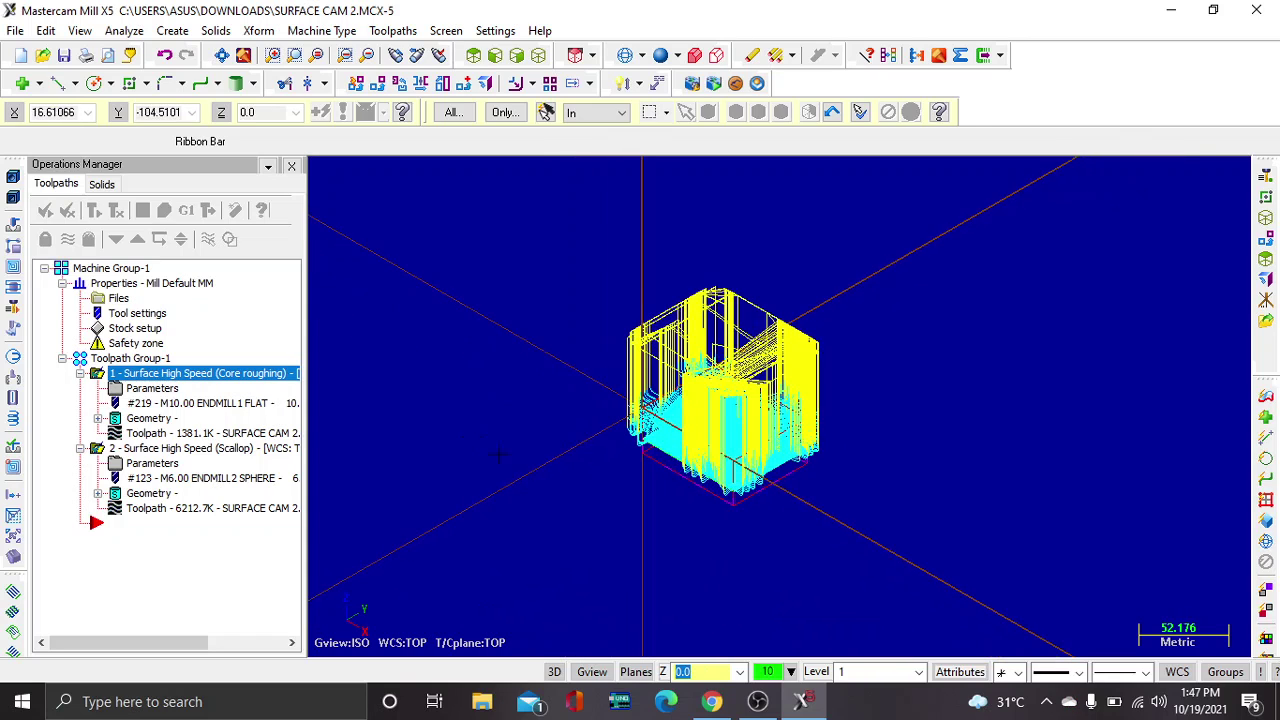
pyautogui.scroll(4, 493, 369)
pyautogui.scroll(5, 650, 380)
pyautogui.scroll(-5, 800, 390)
pyautogui.scroll(-3, 950, 400)
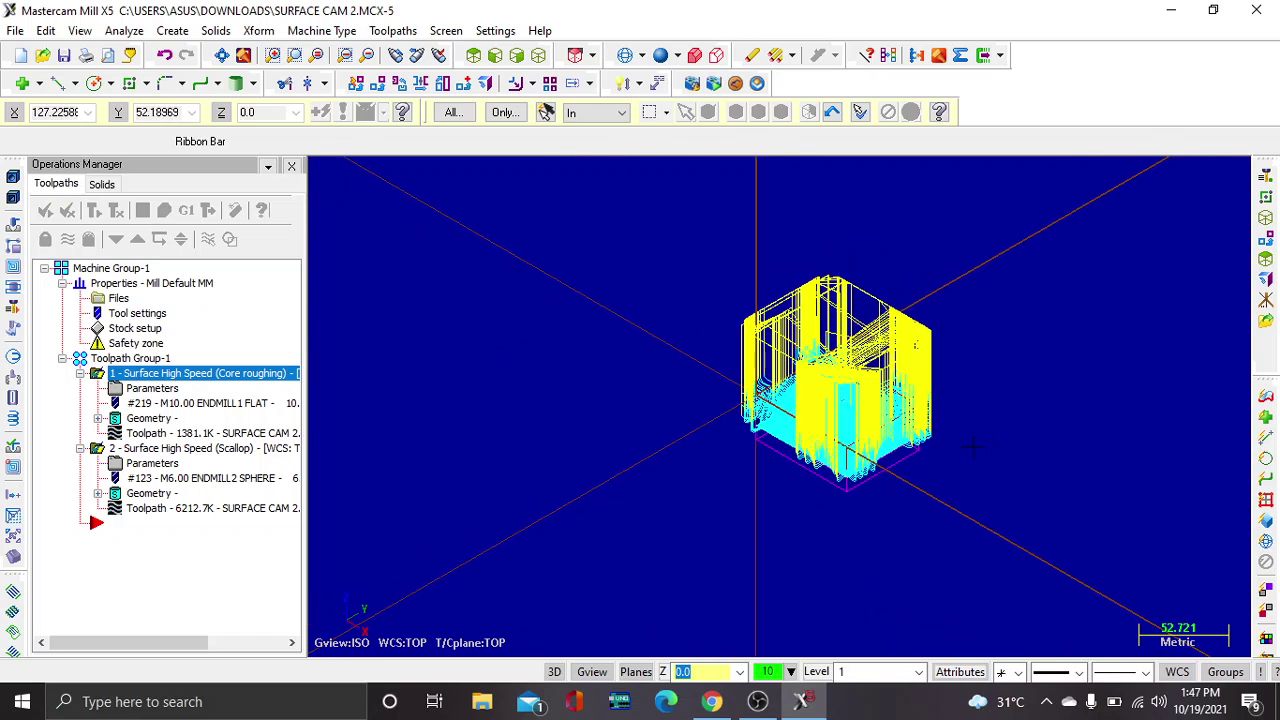
pyautogui.scroll(-2, 1119, 408)
pyautogui.scroll(-2, 1000, 390)
pyautogui.scroll(3, 650, 360)
pyautogui.scroll(2, 600, 350)
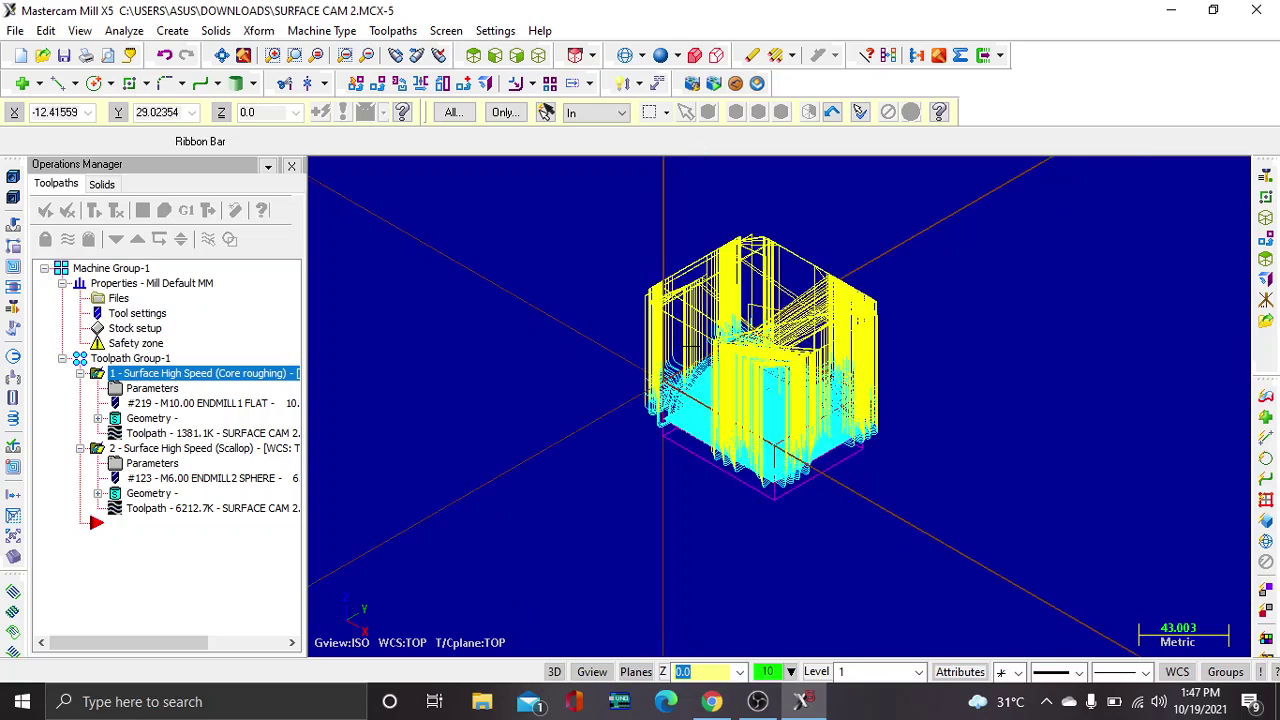
pyautogui.scroll(2, 595, 260)
pyautogui.scroll(3, 680, 305)
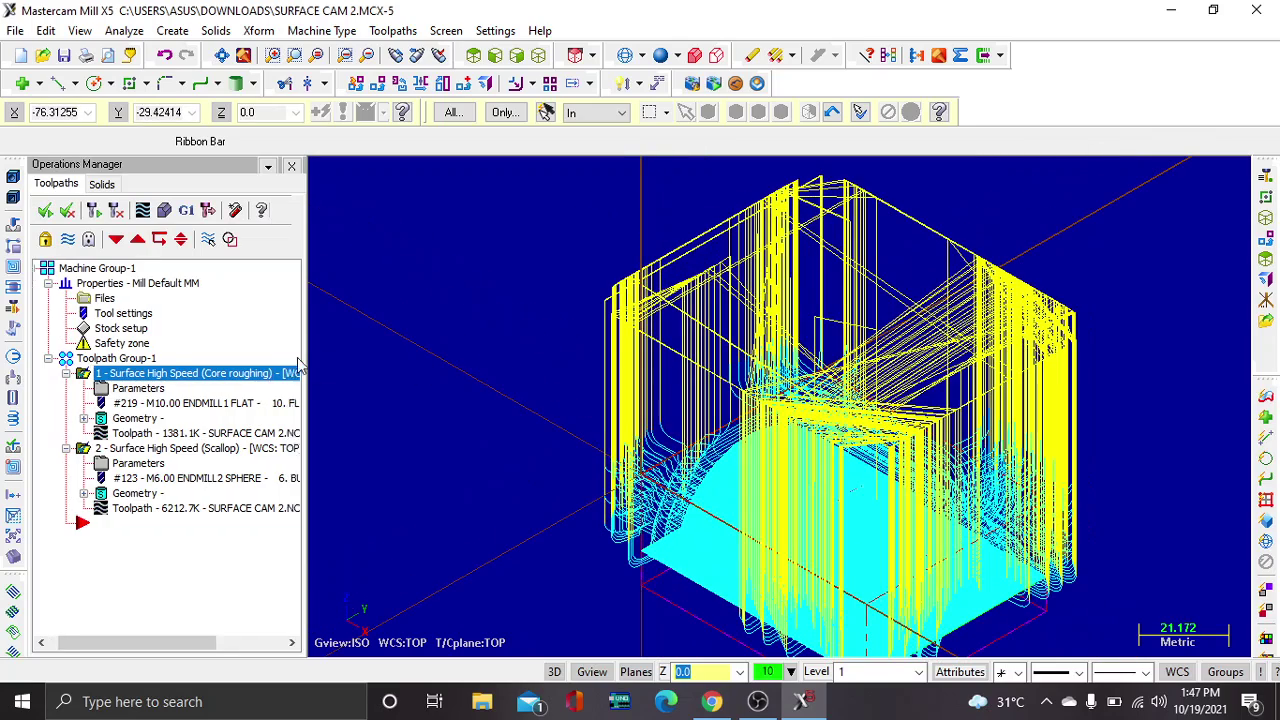
pyautogui.click(186, 210)
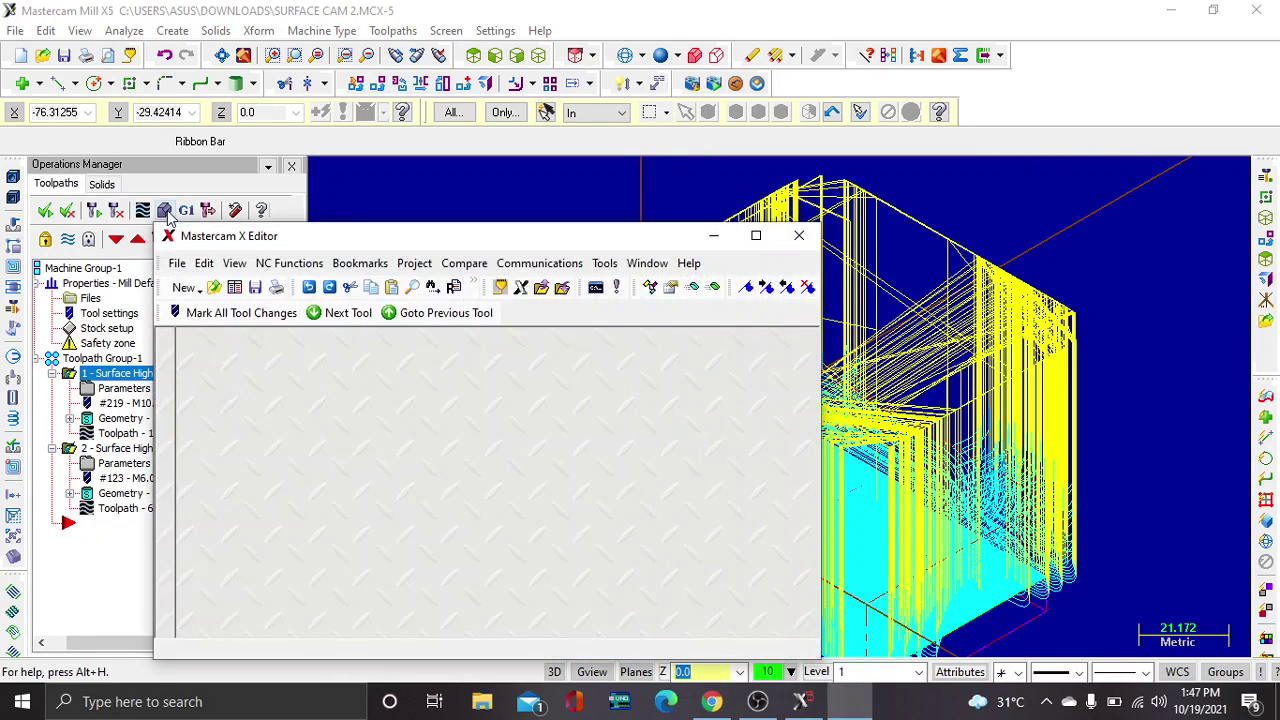
# - Maximize the editor, scroll through the G-code listing, then minimize it
pyautogui.doubleClick(492, 237)
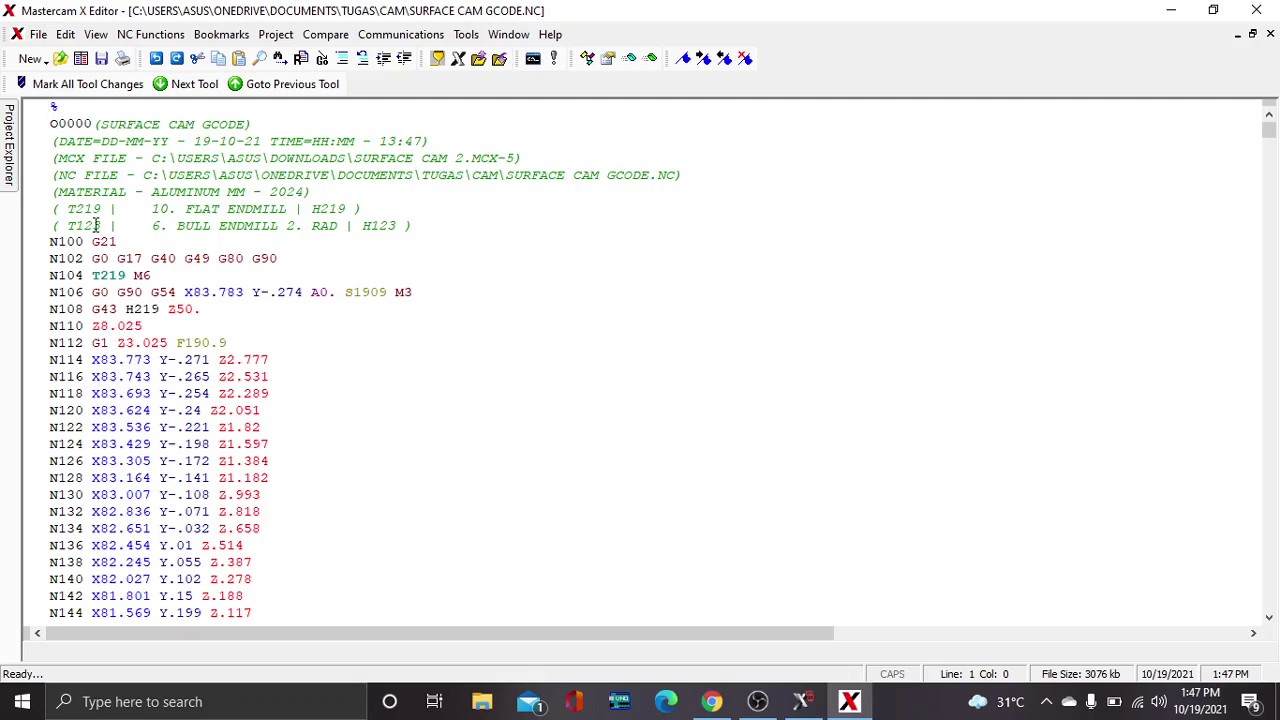
pyautogui.scroll(-8, 97, 225)
pyautogui.scroll(-7, 97, 225)
pyautogui.scroll(-10, 97, 225)
pyautogui.scroll(-14, 97, 225)
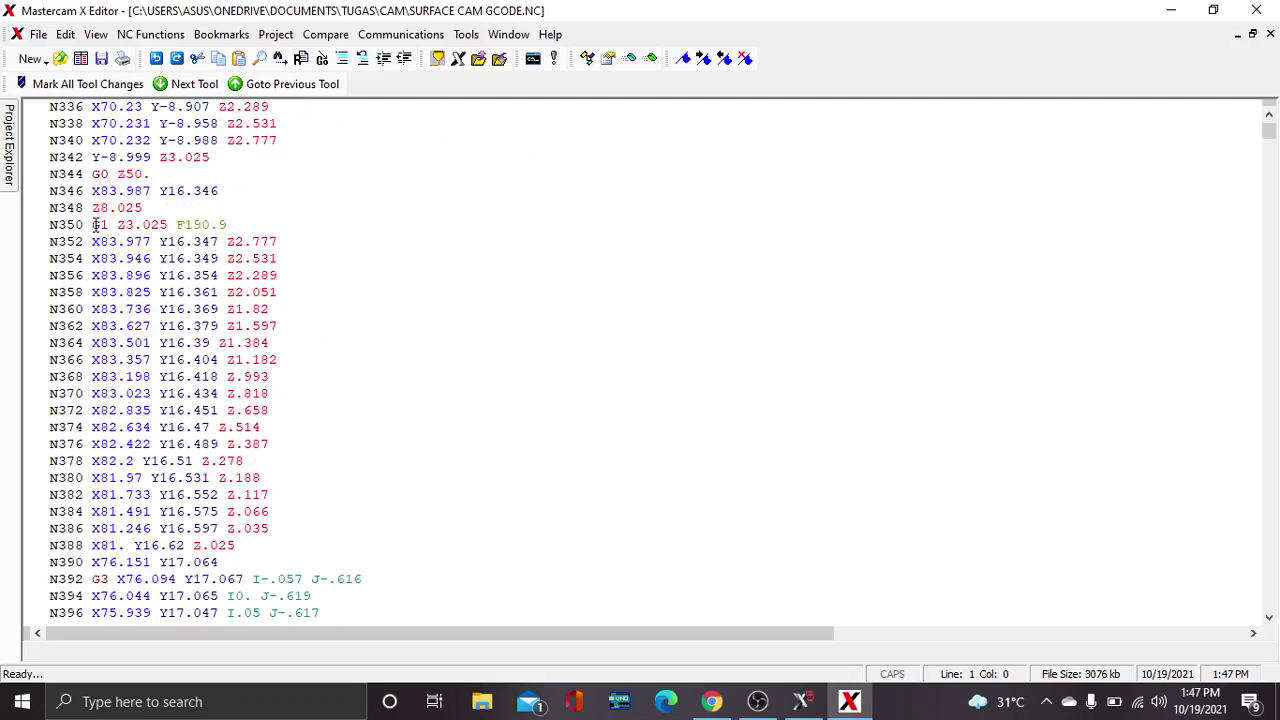
pyautogui.click(1171, 9)
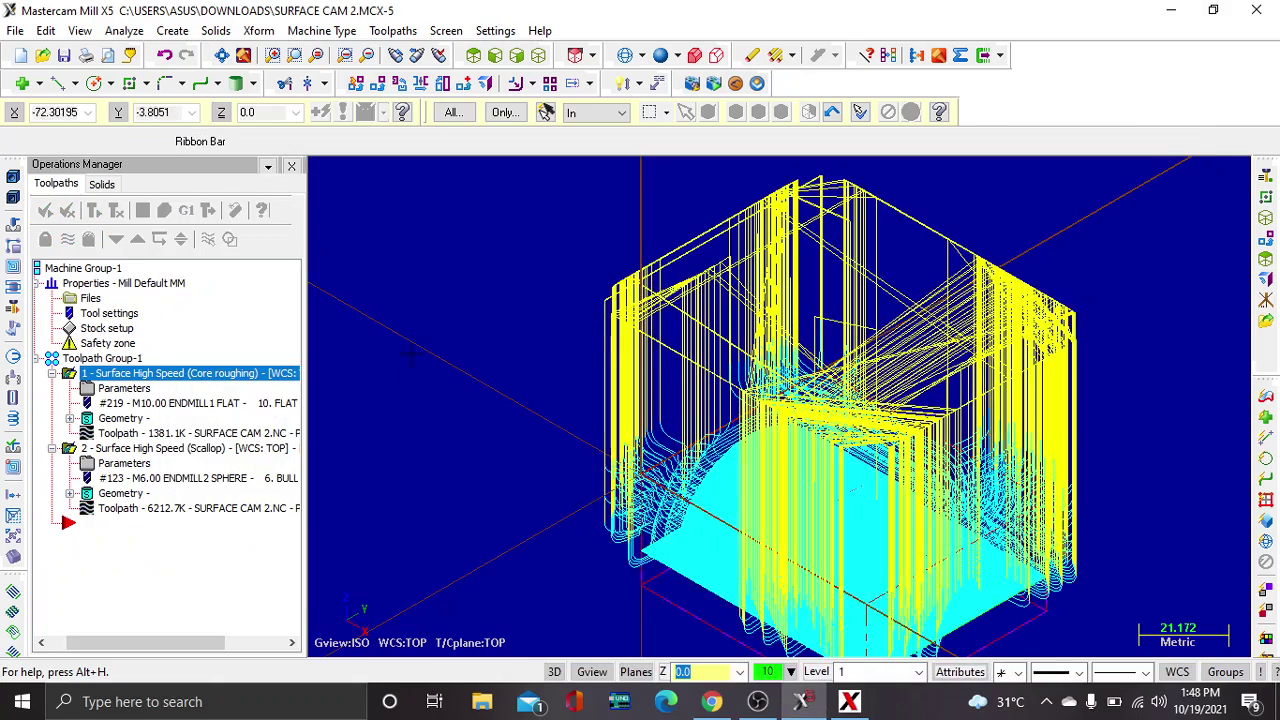
# - Zoom out the Mastercam viewport and bring OBS Studio to the front from the taskbar
pyautogui.scroll(-1, 410, 352)
pyautogui.scroll(-1, 430, 390)
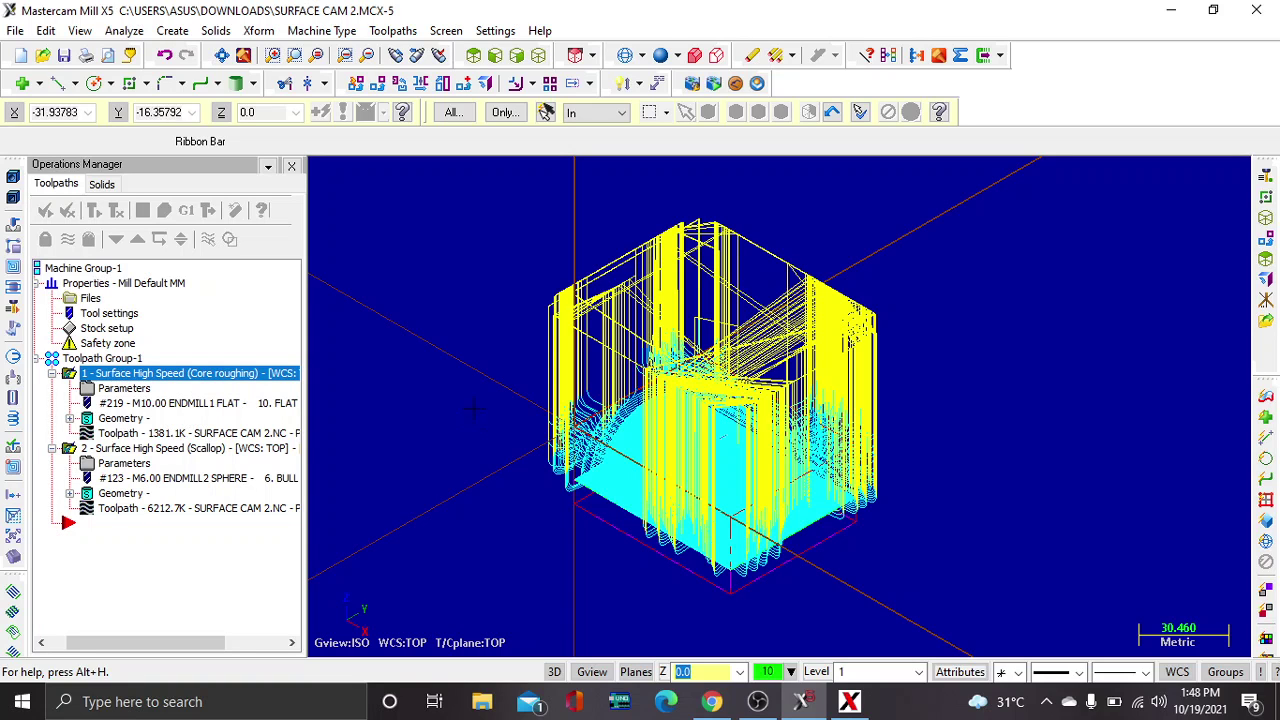
pyautogui.click(760, 702)
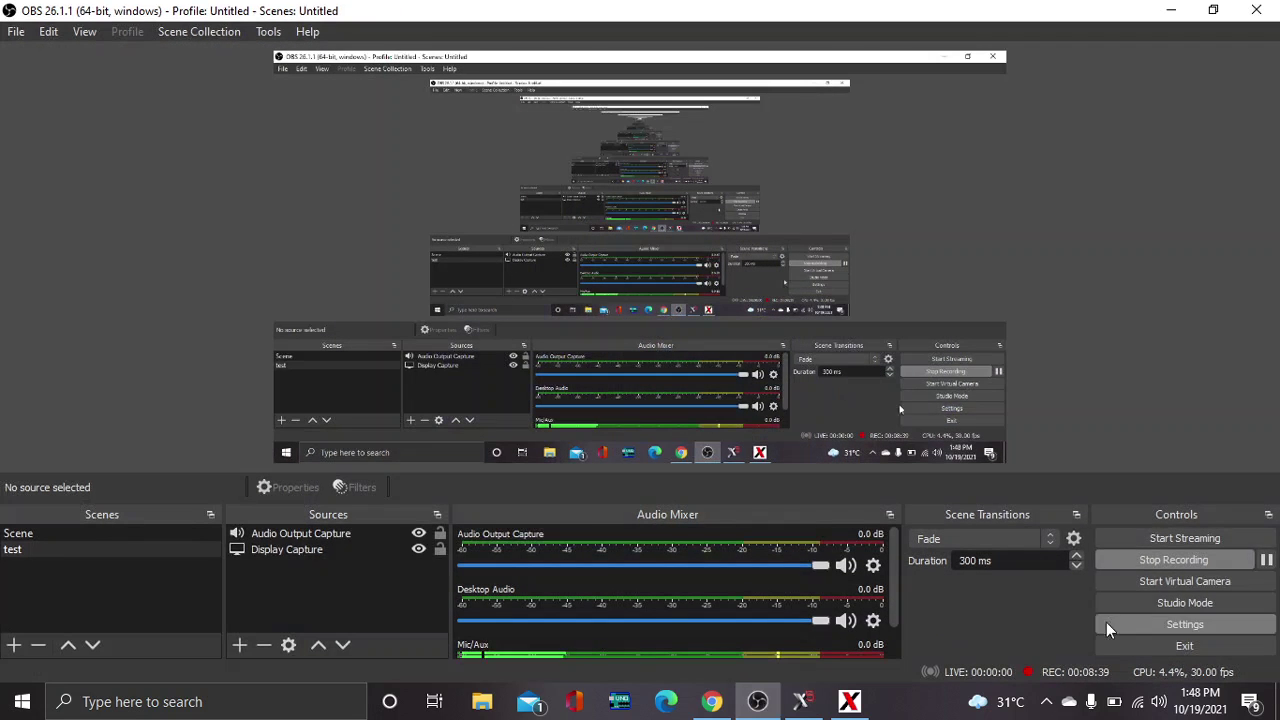